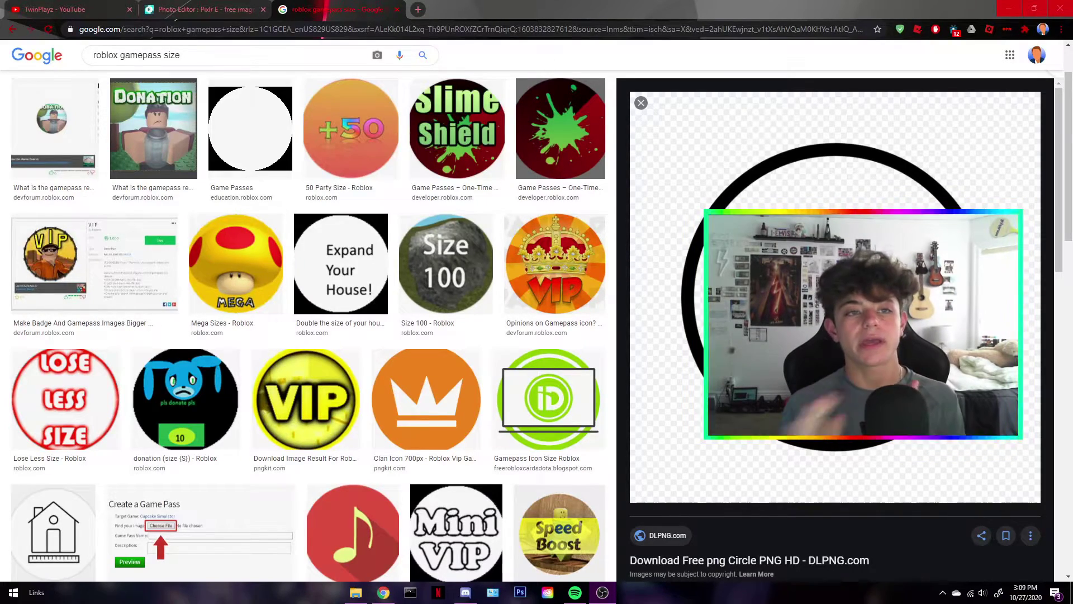
Open the Roblox website in a new browser tab and go to the account's profile page
{"action": "left_click", "coordinate": [418, 10]}
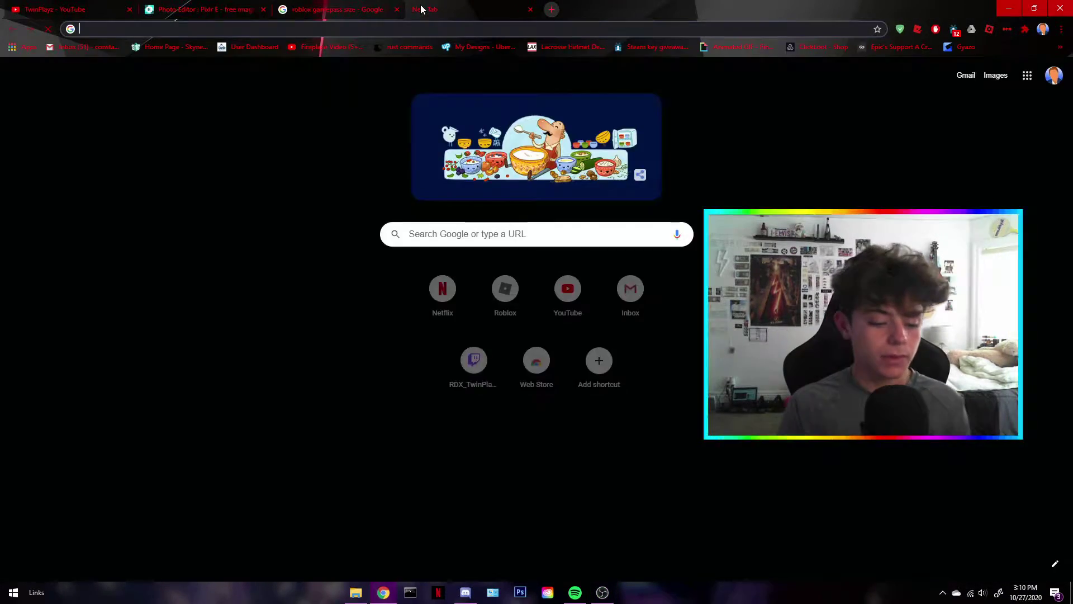
{"action": "type", "text": "roblox"}
{"action": "key", "text": "Return"}
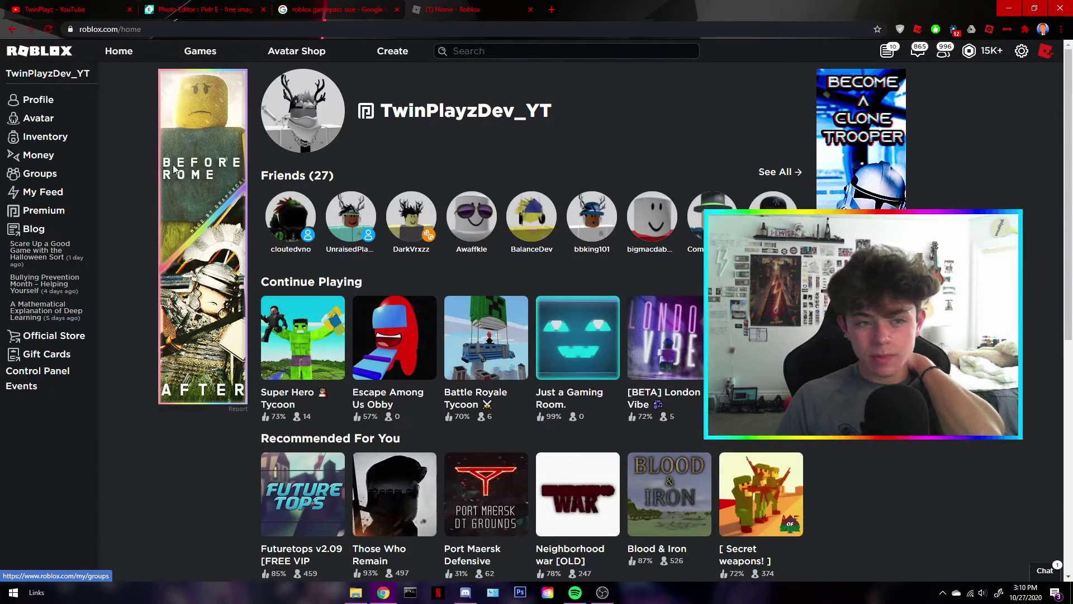
{"action": "scroll", "coordinate": [463, 144], "scroll_direction": "down", "scroll_amount": 2}
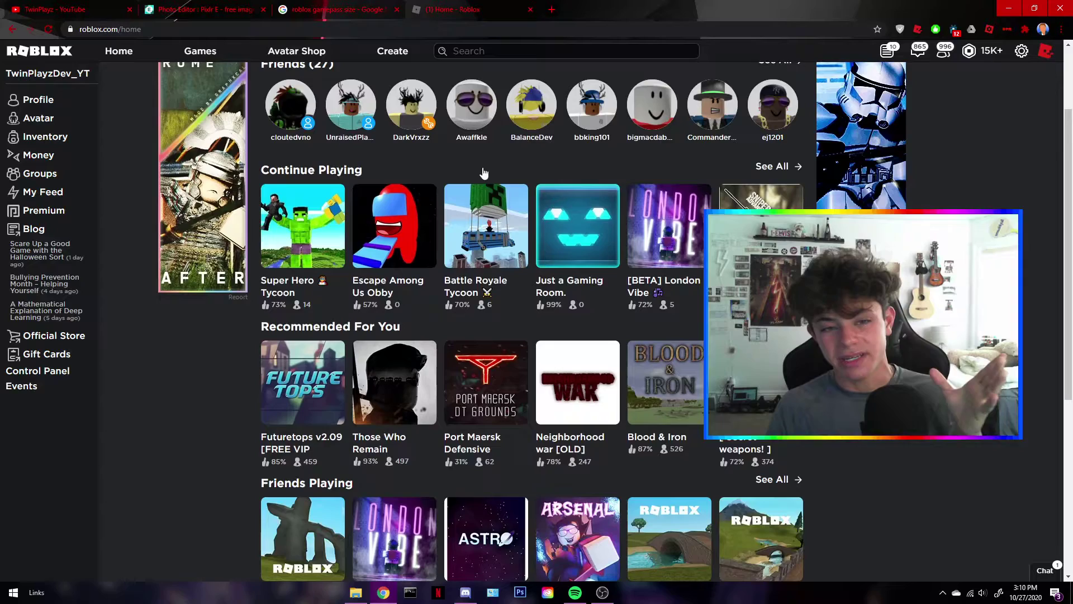
{"action": "scroll", "coordinate": [493, 180], "scroll_direction": "down", "scroll_amount": 2}
{"action": "scroll", "coordinate": [495, 190], "scroll_direction": "down", "scroll_amount": 2}
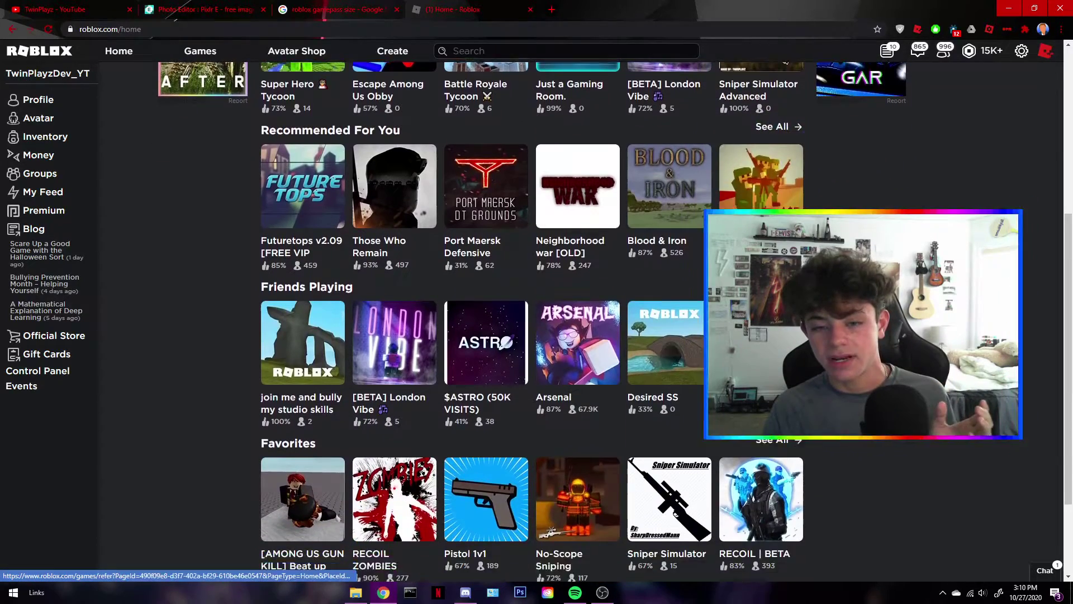
{"action": "scroll", "coordinate": [471, 224], "scroll_direction": "up", "scroll_amount": 5}
{"action": "left_click", "coordinate": [63, 128]}
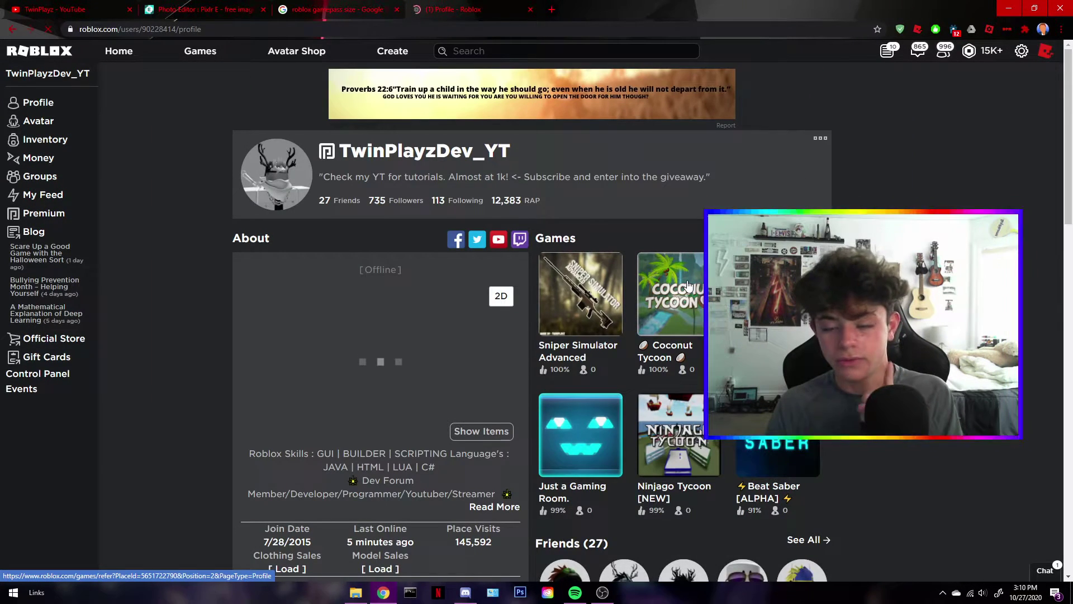
Open the Coconut Tycoon game page and view the passes section of its store
{"action": "left_click", "coordinate": [688, 286]}
{"action": "scroll", "coordinate": [452, 299], "scroll_direction": "down", "scroll_amount": 9}
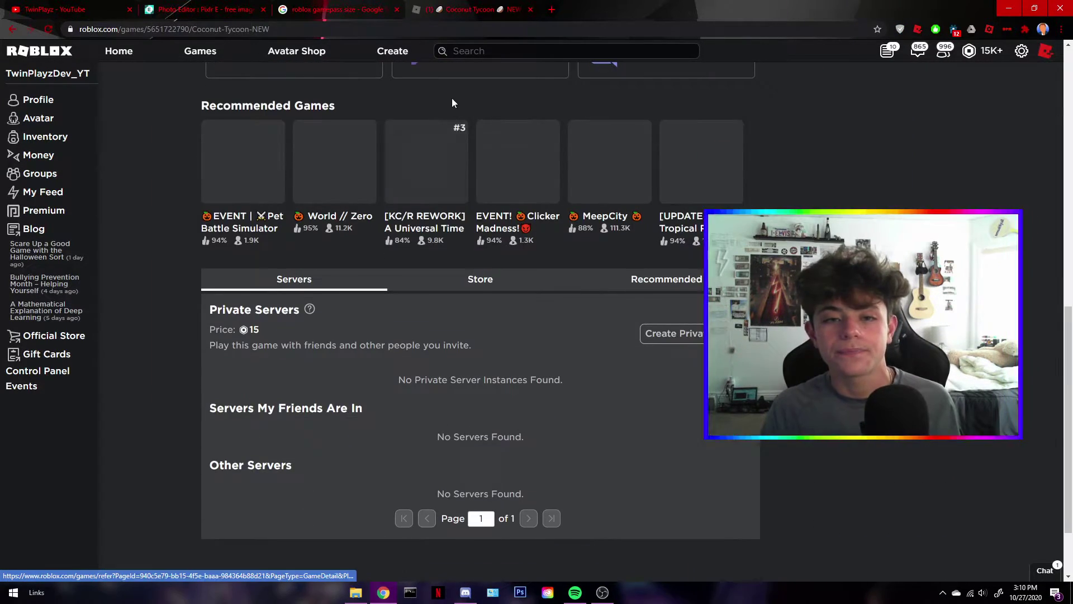
{"action": "scroll", "coordinate": [470, 279], "scroll_direction": "up", "scroll_amount": 3}
{"action": "scroll", "coordinate": [464, 261], "scroll_direction": "down", "scroll_amount": 3}
{"action": "left_click", "coordinate": [462, 275]}
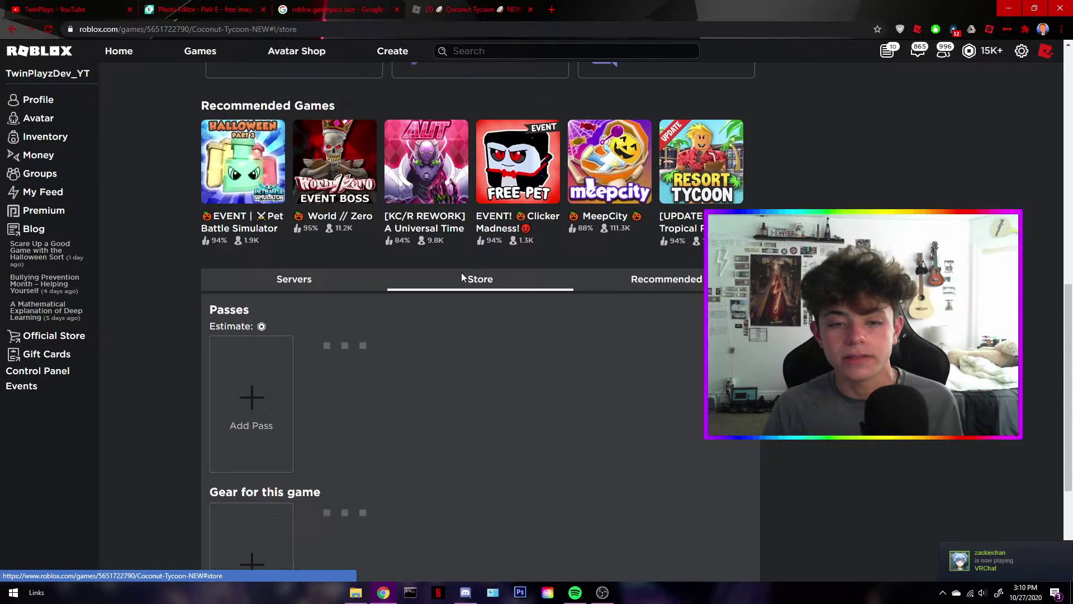
{"action": "scroll", "coordinate": [475, 272], "scroll_direction": "up", "scroll_amount": 8}
{"action": "scroll", "coordinate": [492, 270], "scroll_direction": "down", "scroll_amount": 4}
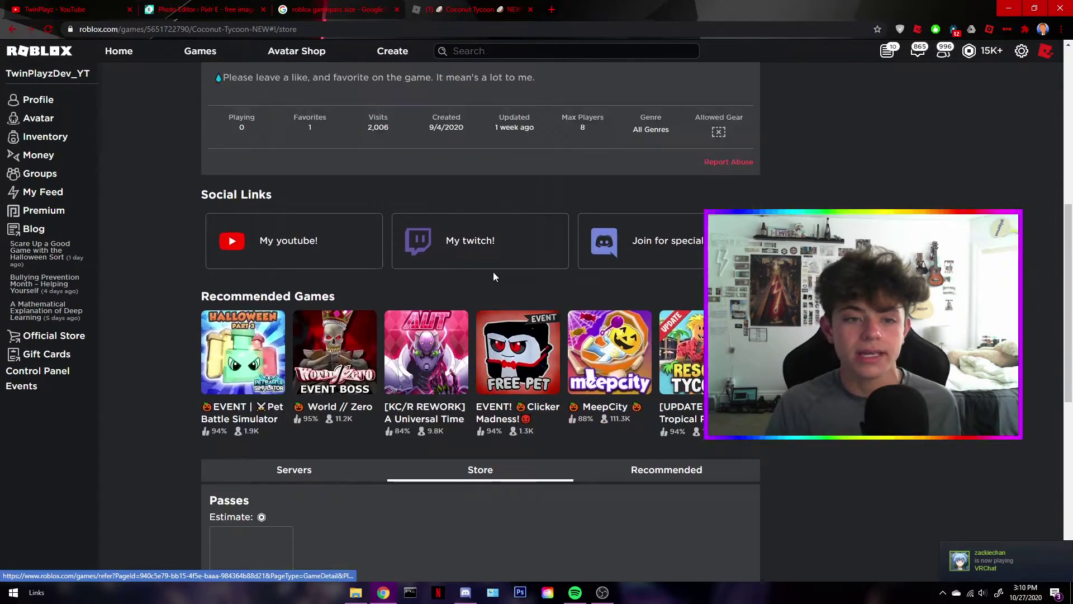
{"action": "scroll", "coordinate": [494, 274], "scroll_direction": "up", "scroll_amount": 7}
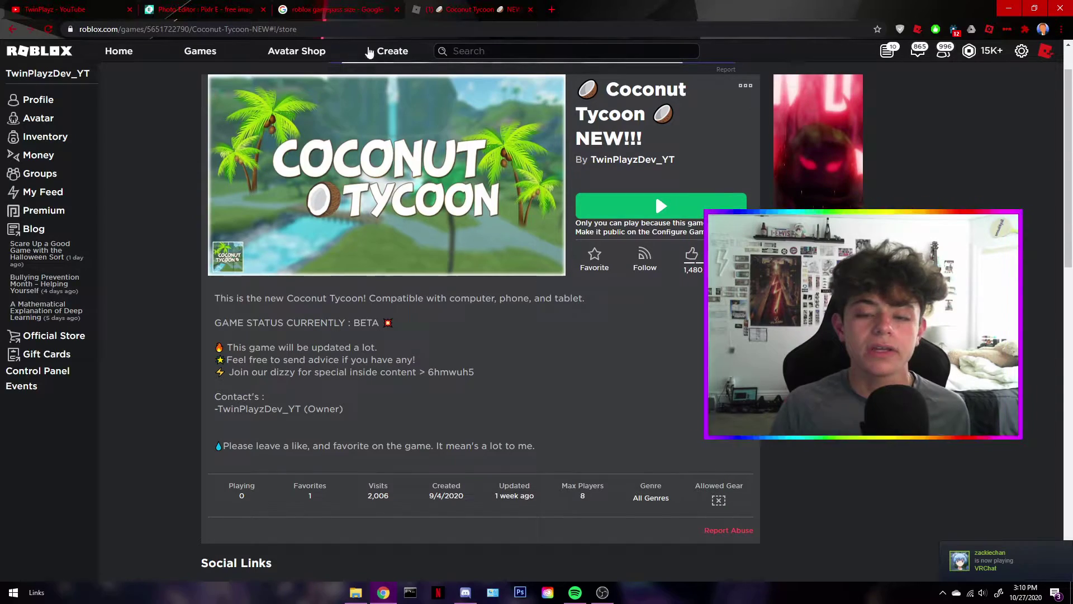
Examine example icons in the Google image results for "roblox gamepass size" and preview the yellow VIP badge
{"action": "left_click", "coordinate": [322, 7]}
{"action": "scroll", "coordinate": [777, 184], "scroll_direction": "up", "scroll_amount": 2}
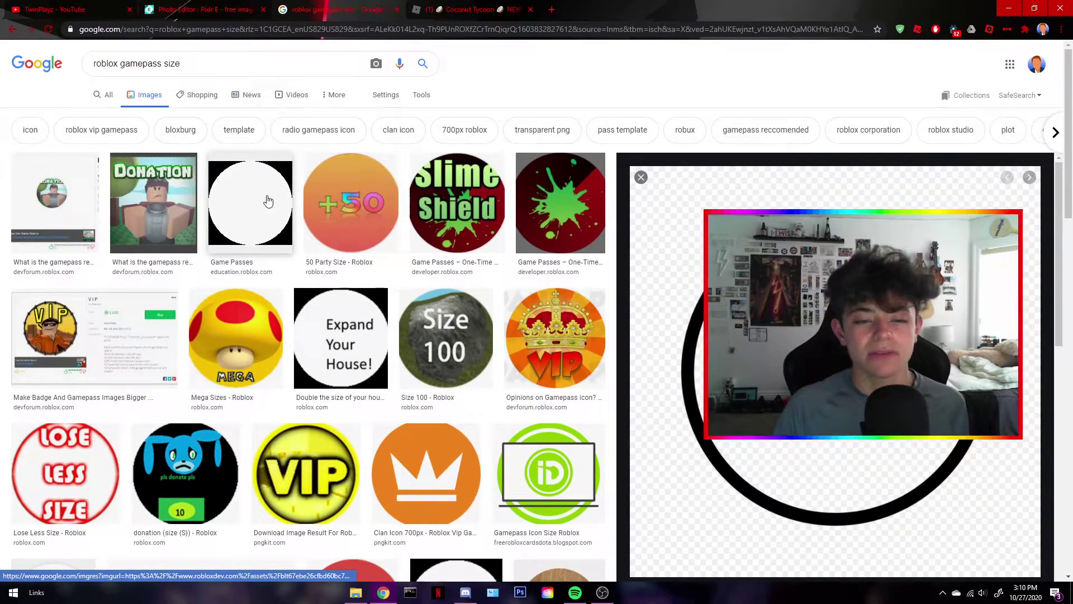
{"action": "scroll", "coordinate": [269, 201], "scroll_direction": "down", "scroll_amount": 8}
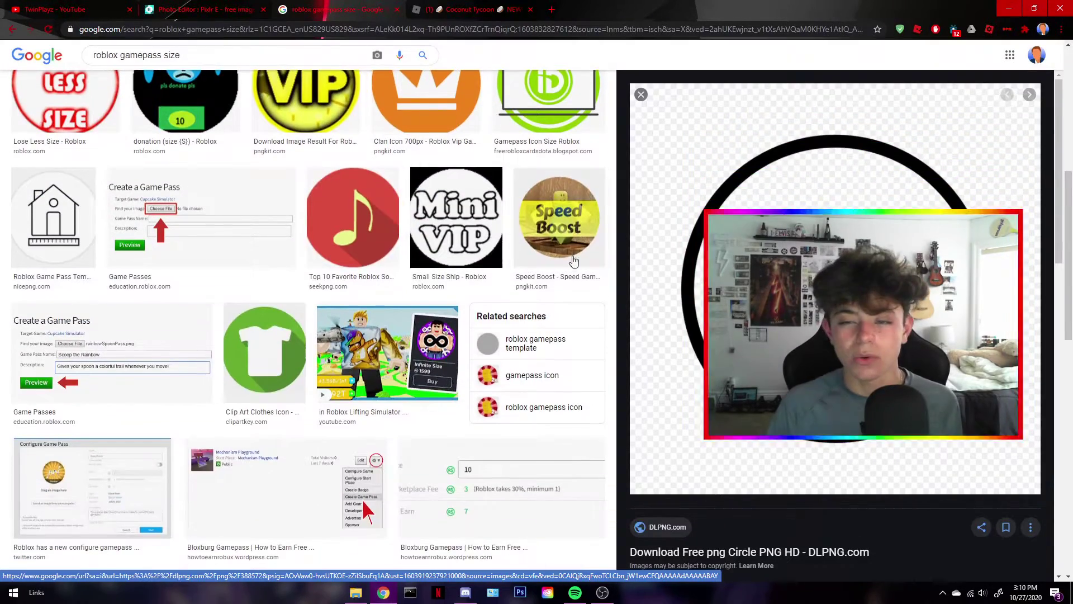
{"action": "scroll", "coordinate": [363, 240], "scroll_direction": "up", "scroll_amount": 8}
{"action": "scroll", "coordinate": [369, 242], "scroll_direction": "down", "scroll_amount": 8}
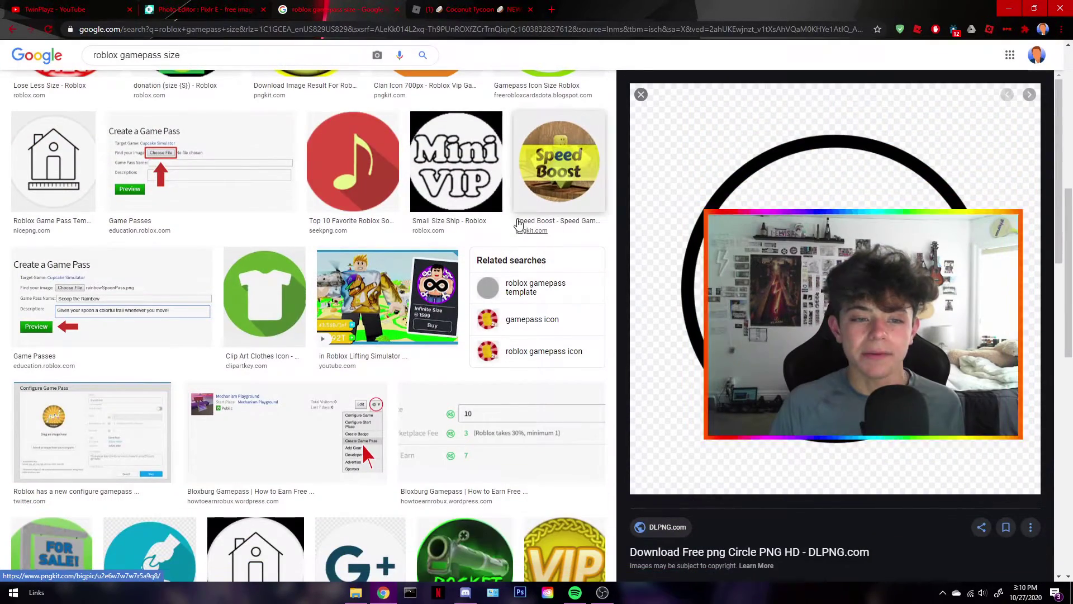
{"action": "scroll", "coordinate": [369, 242], "scroll_direction": "up", "scroll_amount": 1}
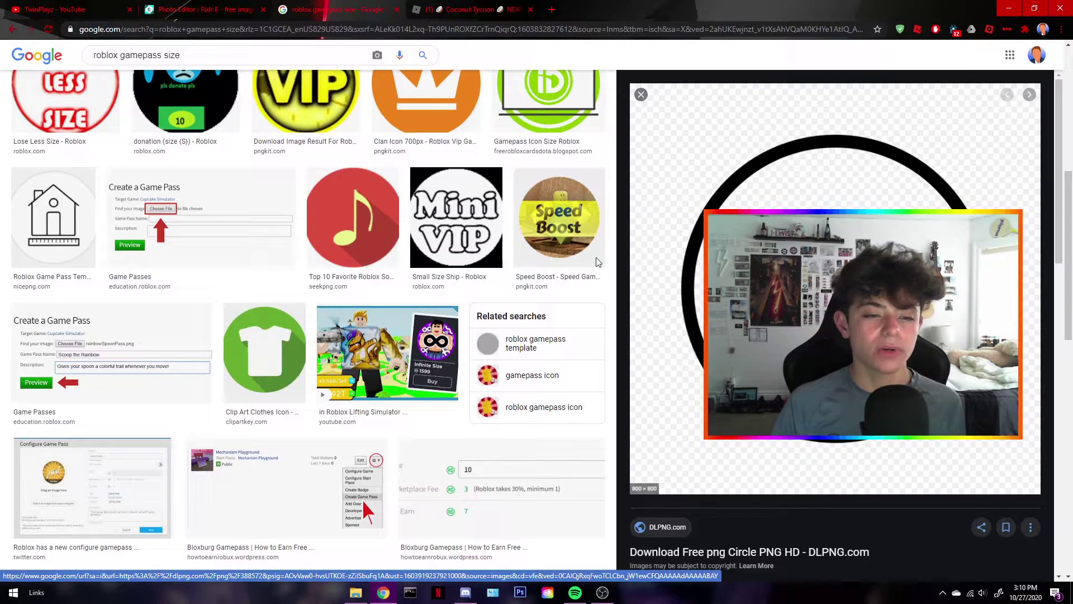
{"action": "scroll", "coordinate": [336, 228], "scroll_direction": "up", "scroll_amount": 2}
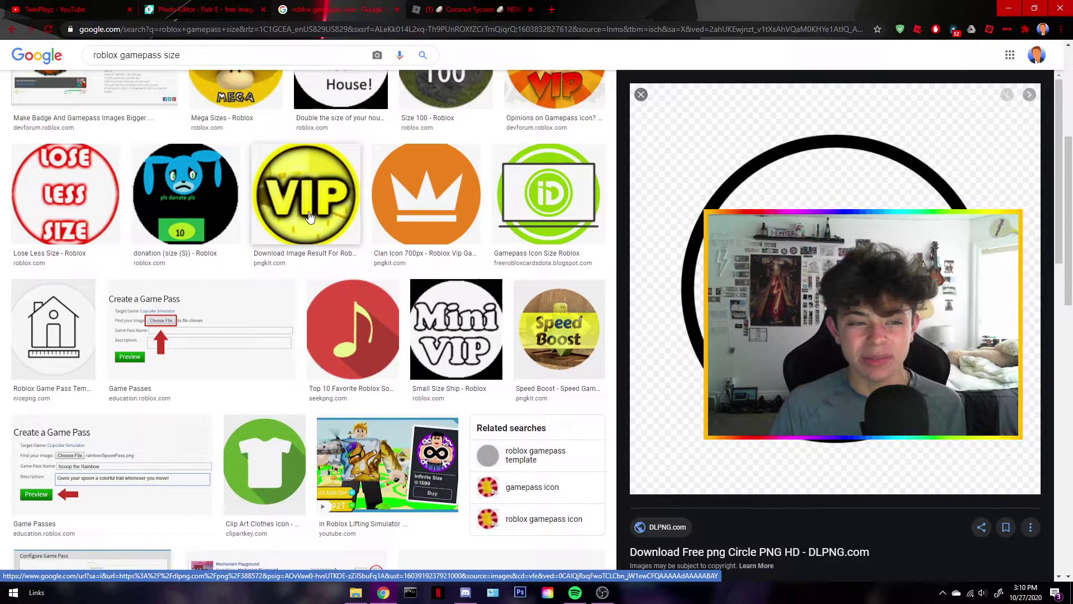
{"action": "left_click", "coordinate": [310, 217]}
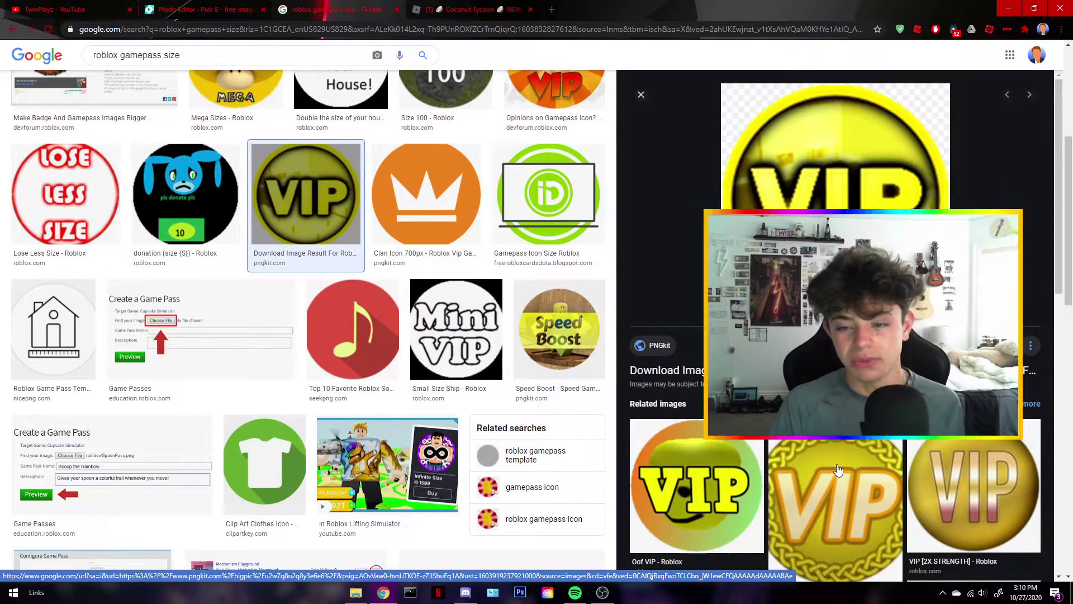
{"action": "scroll", "coordinate": [838, 470], "scroll_direction": "up", "scroll_amount": 5}
Switch to Pixlr E and set the new image's width and height to 150 px each
{"action": "left_click", "coordinate": [162, 8]}
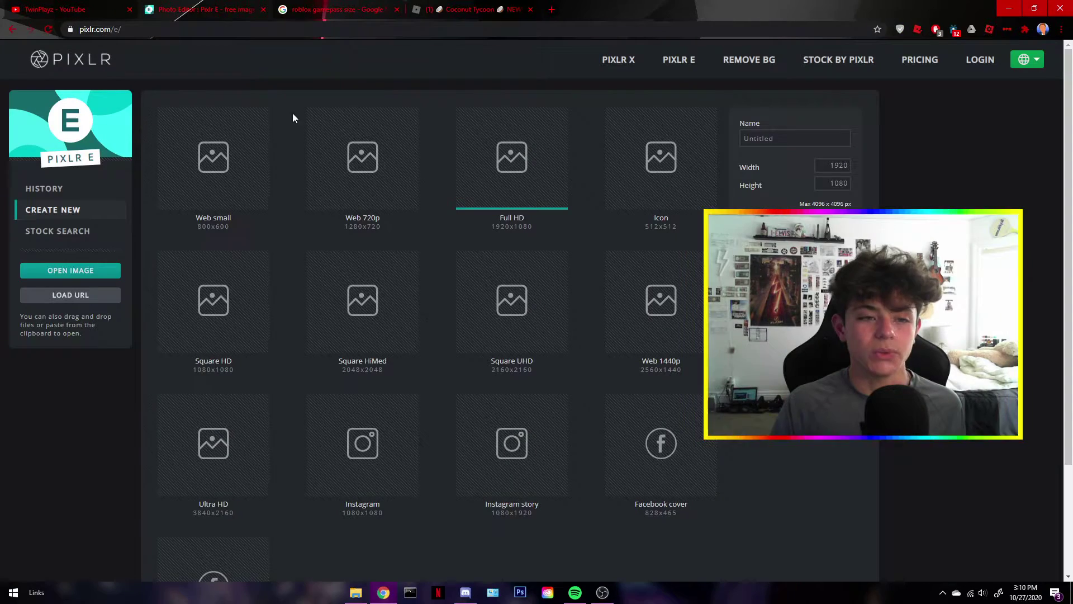
{"action": "scroll", "coordinate": [642, 178], "scroll_direction": "down", "scroll_amount": 1}
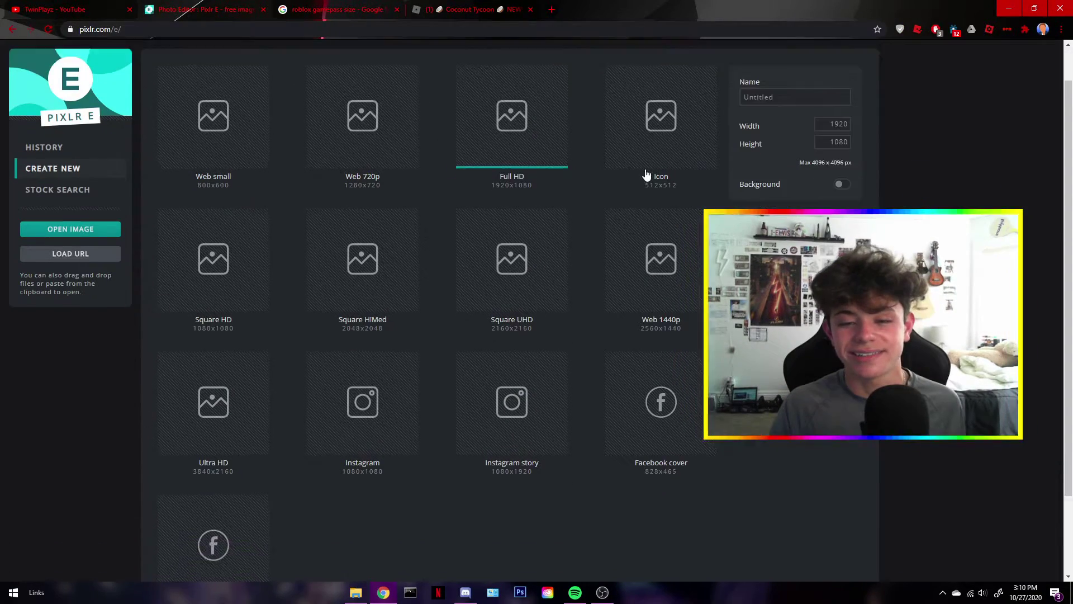
{"action": "scroll", "coordinate": [646, 175], "scroll_direction": "down", "scroll_amount": 2}
{"action": "scroll", "coordinate": [647, 175], "scroll_direction": "up", "scroll_amount": 3}
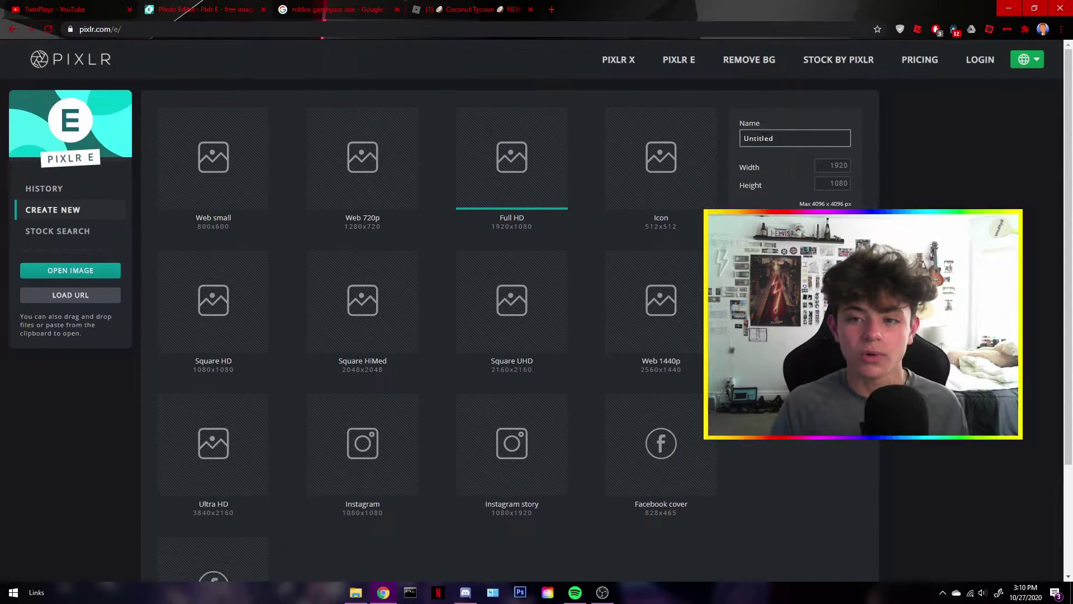
{"action": "double_click", "coordinate": [855, 166]}
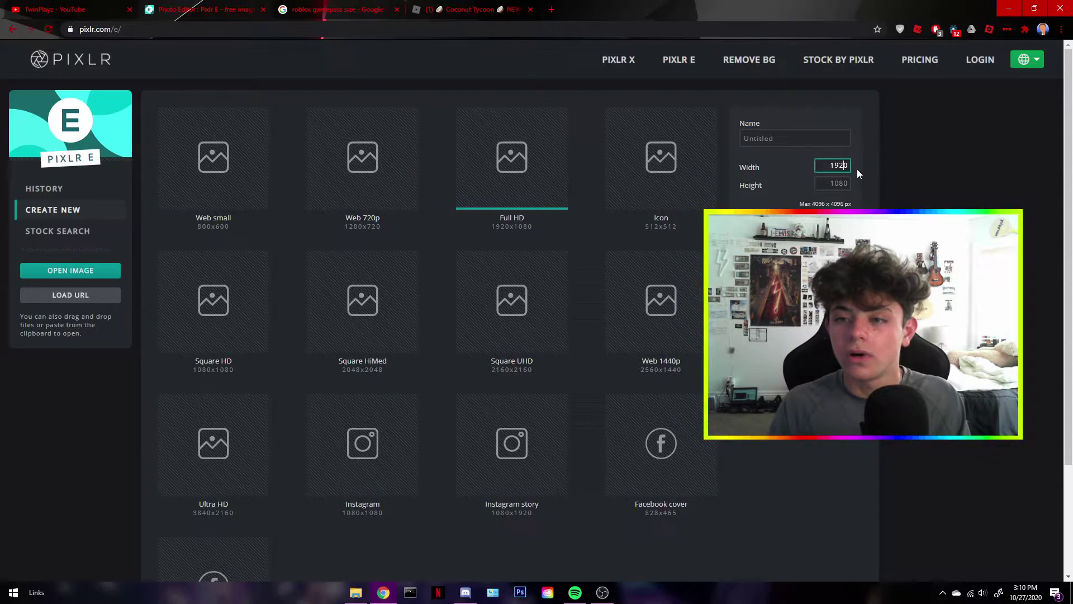
{"action": "type", "text": "149"}
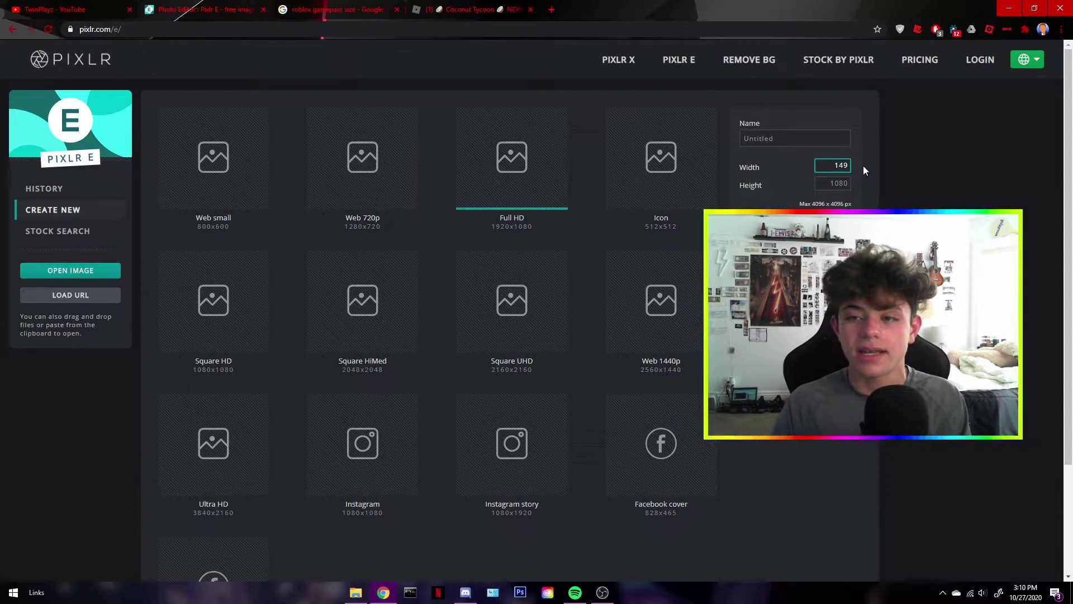
{"action": "key", "text": "BackSpace"}
{"action": "type", "text": "0"}
{"action": "key", "text": "Tab"}
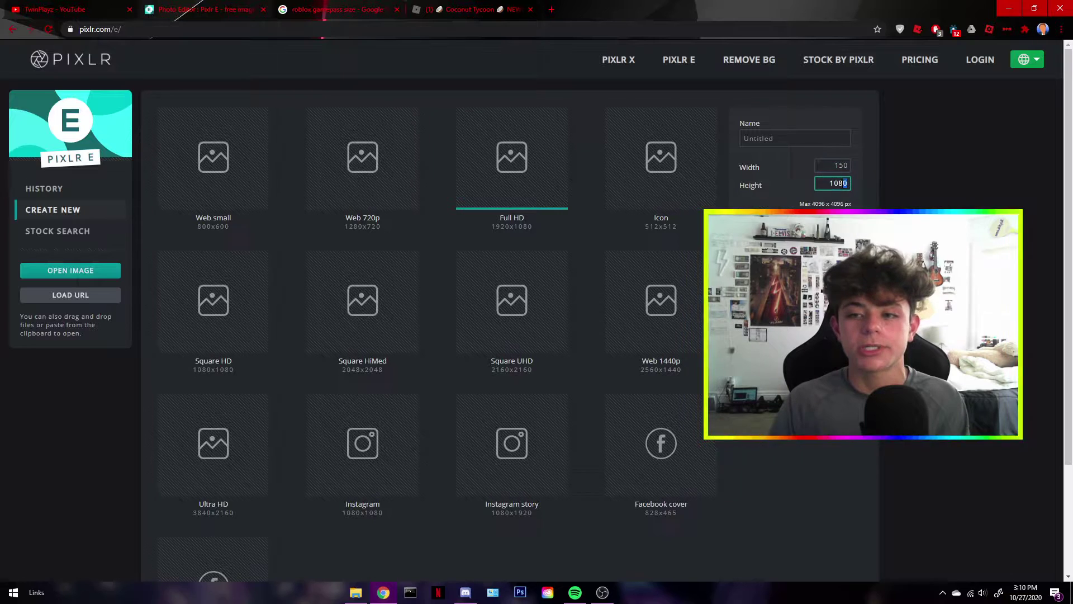
{"action": "type", "text": "150"}
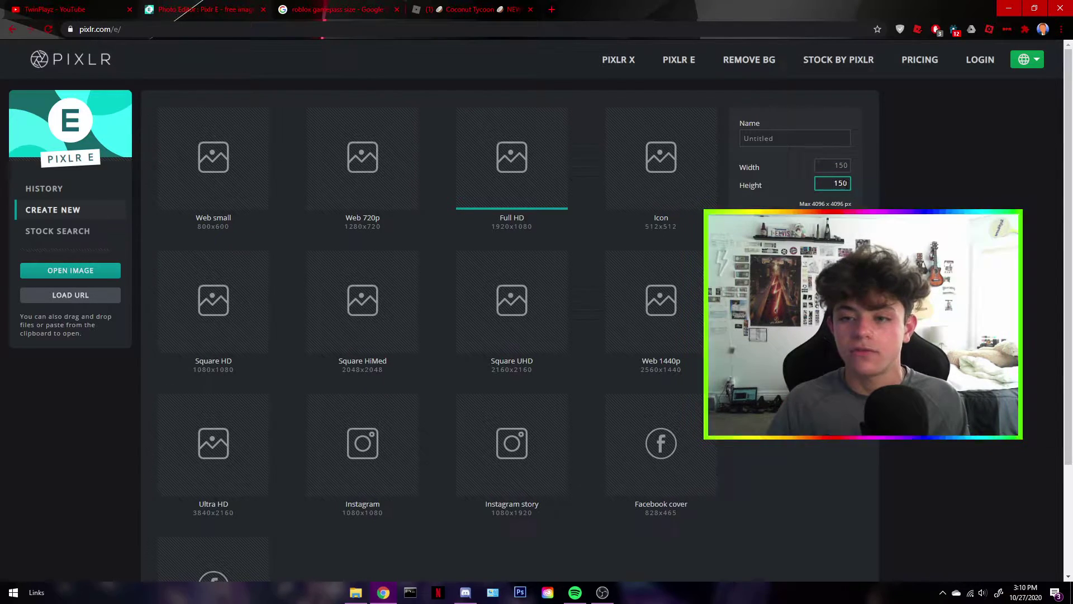
Name the new image "GAmepass" and create it
{"action": "left_click", "coordinate": [777, 141]}
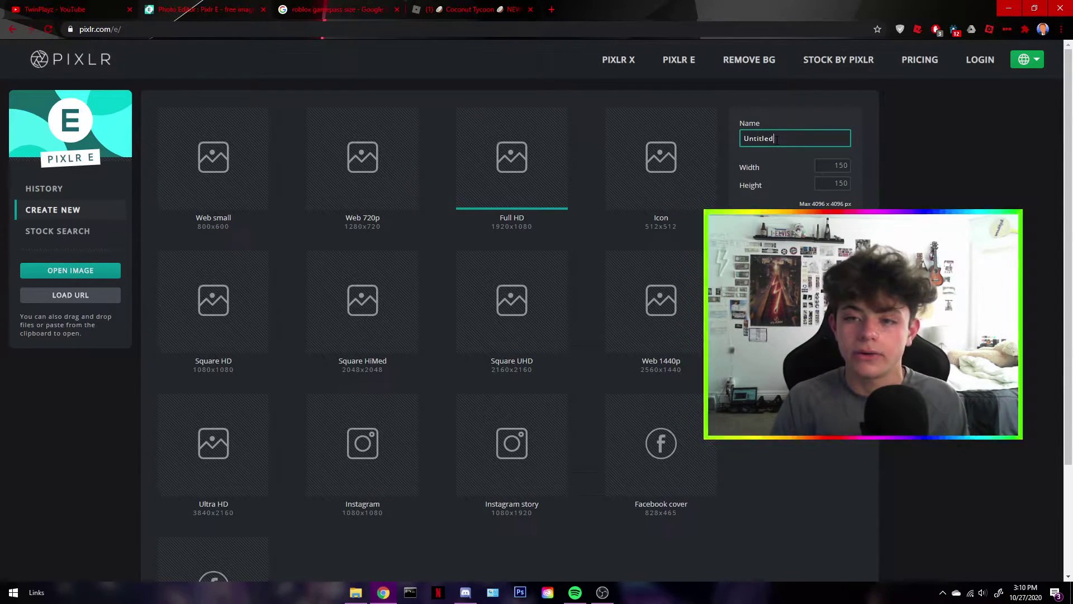
{"action": "key", "text": "BackSpace"}
{"action": "key", "text": "BackSpace"}
{"action": "key", "text": "BackSpace"}
{"action": "key", "text": "BackSpace"}
{"action": "key", "text": "BackSpace"}
{"action": "key", "text": "BackSpace"}
{"action": "key", "text": "BackSpace"}
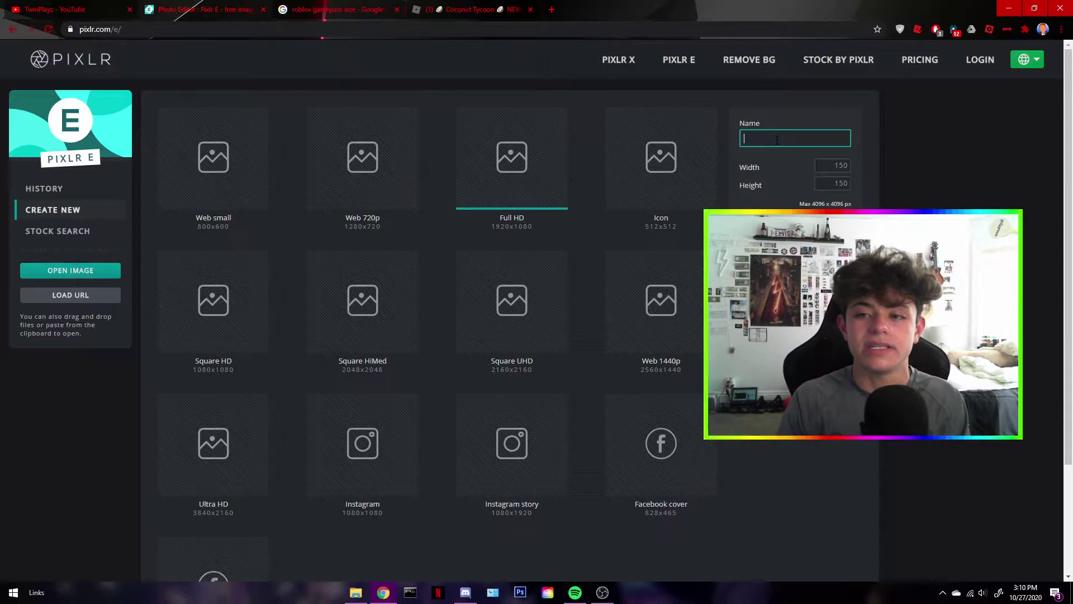
{"action": "type", "text": "GAmepass"}
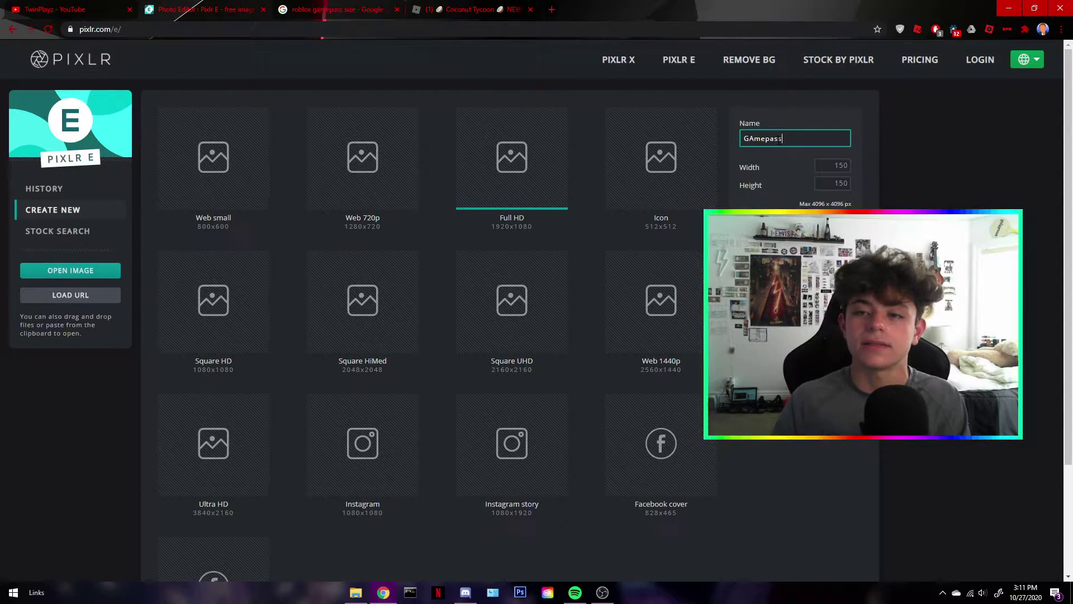
{"action": "key", "text": "Return"}
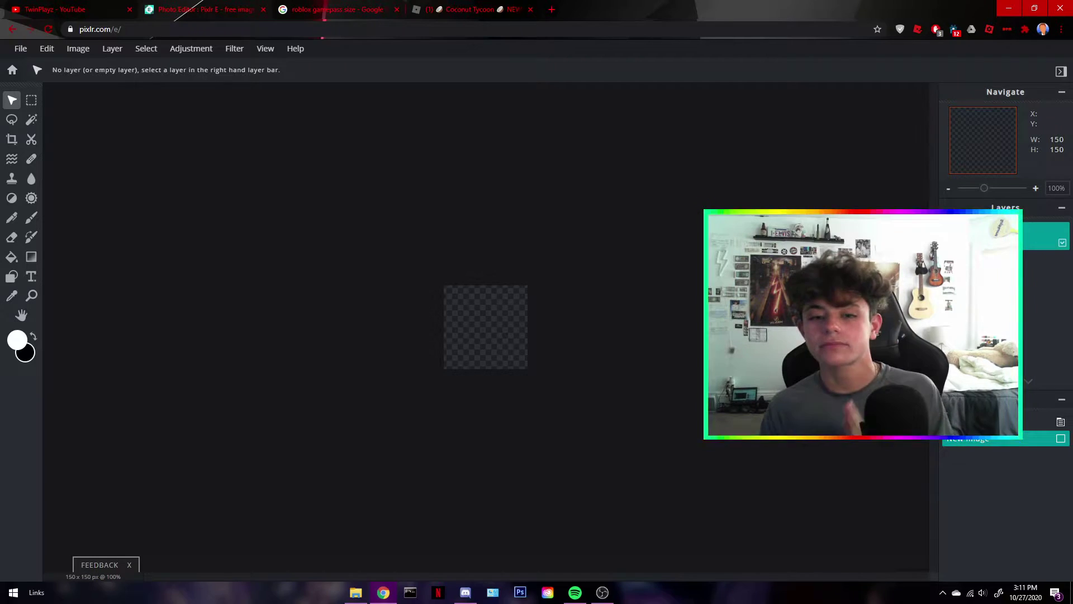
Start opening an existing image and browse to the Photoshop Editing folder inside the Desktop's FOLDERS directory
{"action": "scroll", "coordinate": [539, 328], "scroll_direction": "up", "scroll_amount": 13}
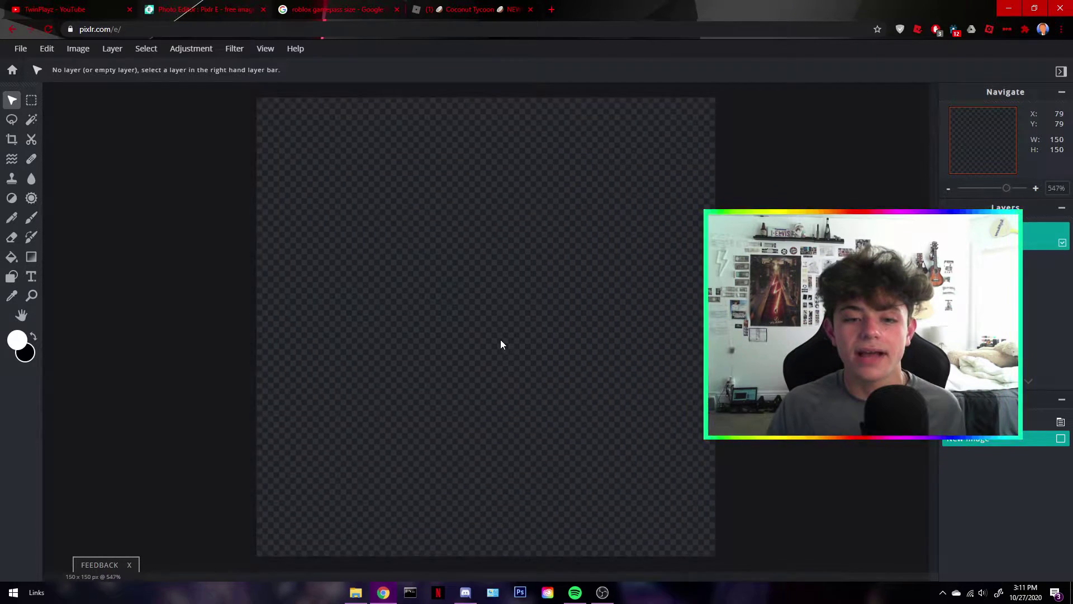
{"action": "scroll", "coordinate": [501, 340], "scroll_direction": "down", "scroll_amount": 3}
{"action": "scroll", "coordinate": [498, 336], "scroll_direction": "up", "scroll_amount": 1}
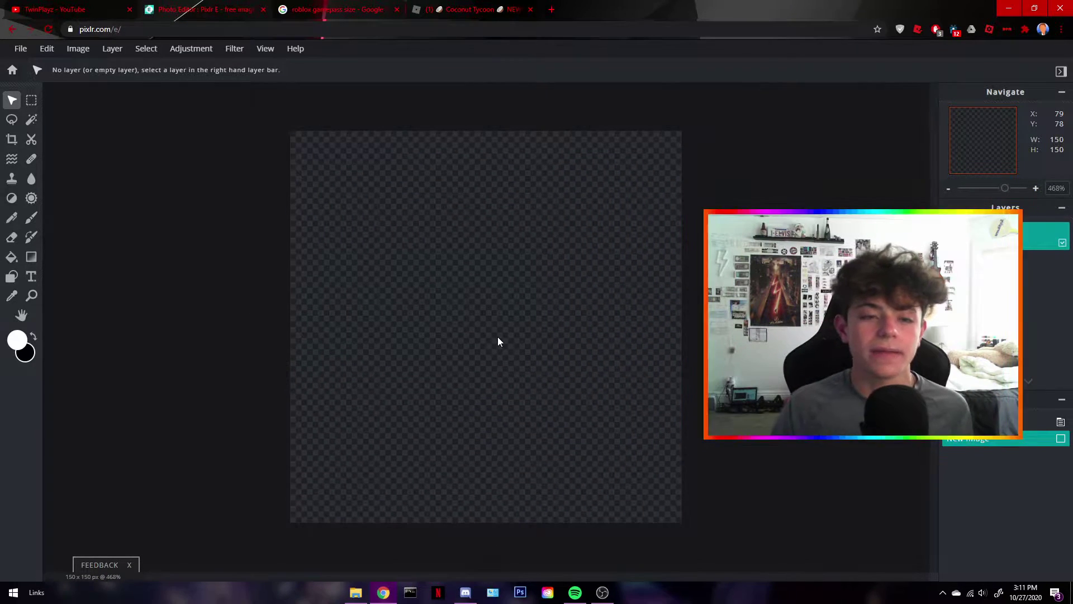
{"action": "left_click", "coordinate": [20, 49]}
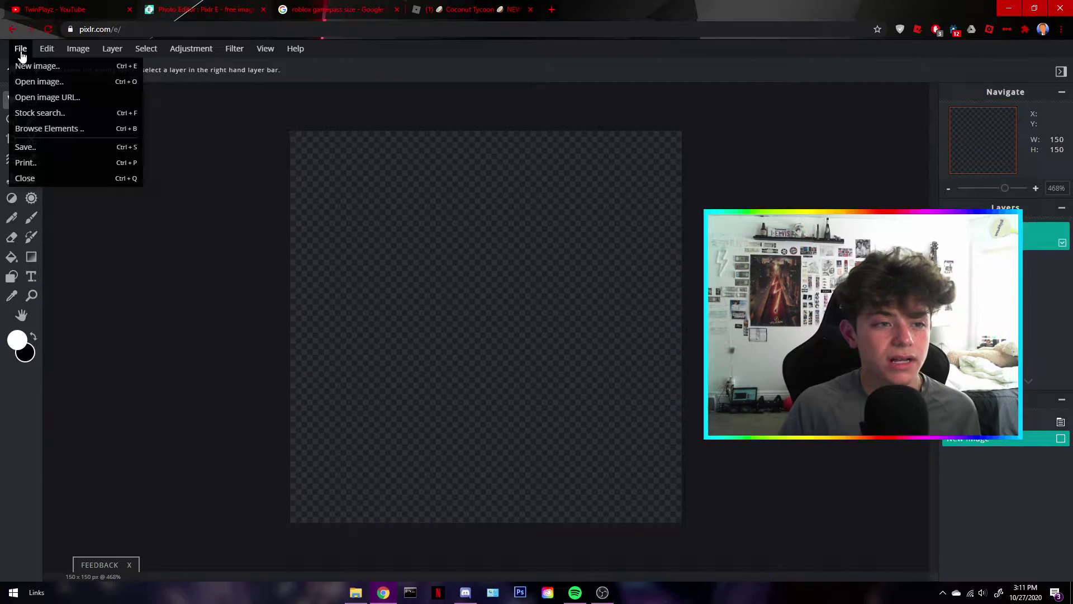
{"action": "left_click", "coordinate": [24, 79]}
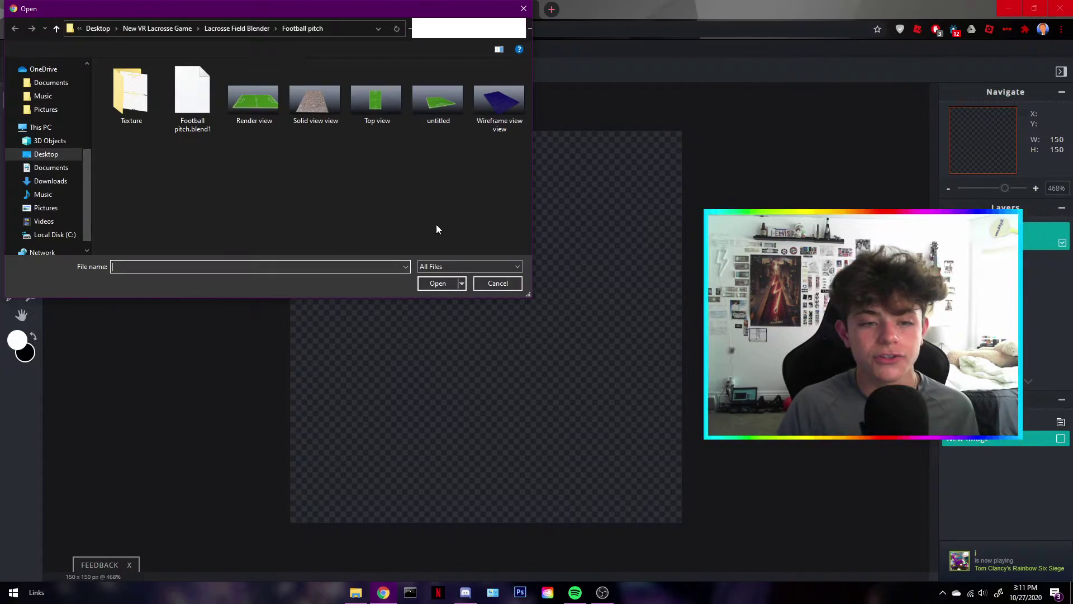
{"action": "scroll", "coordinate": [62, 156], "scroll_direction": "up", "scroll_amount": 4}
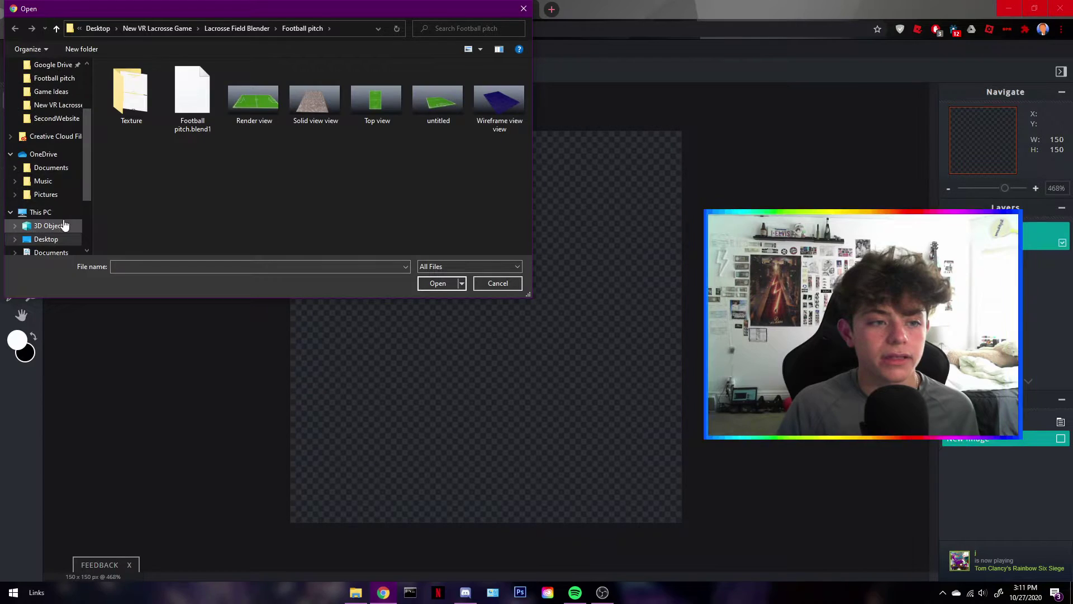
{"action": "scroll", "coordinate": [45, 139], "scroll_direction": "up", "scroll_amount": 1}
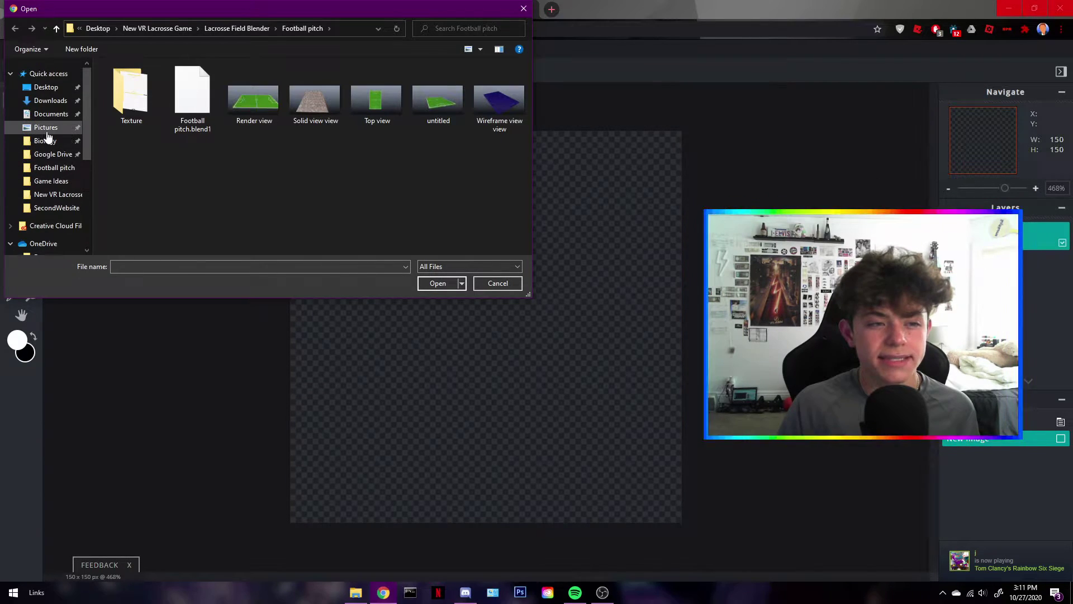
{"action": "left_click", "coordinate": [46, 154]}
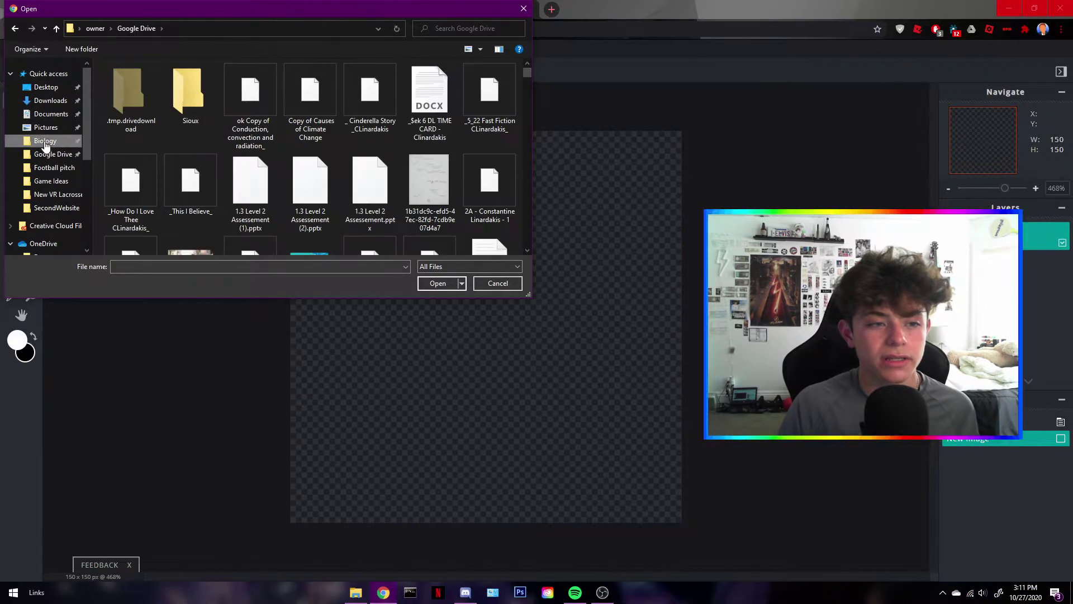
{"action": "left_click", "coordinate": [45, 141]}
{"action": "left_click", "coordinate": [47, 88]}
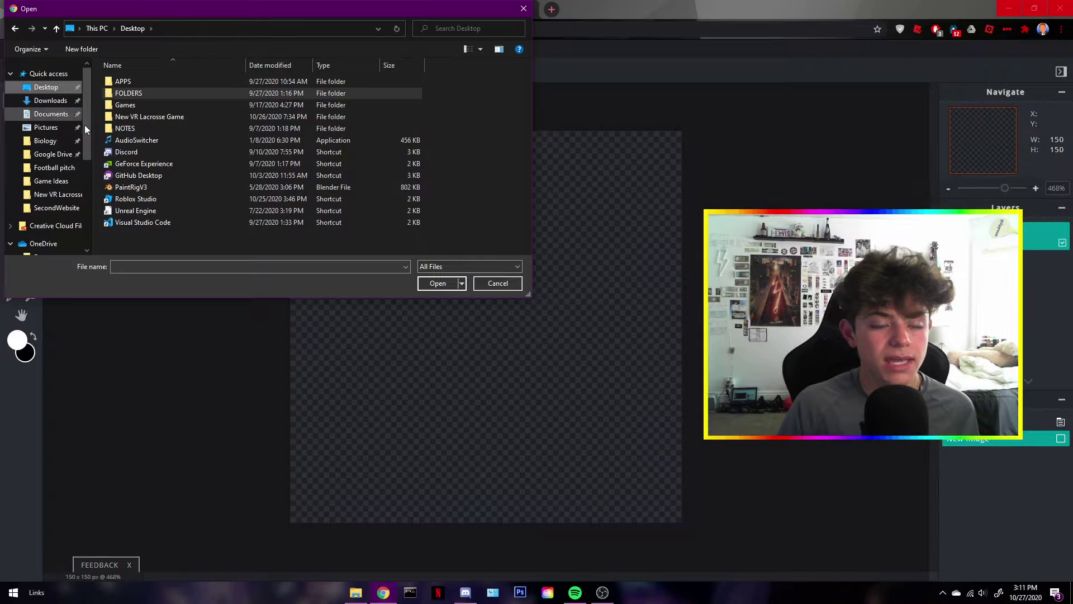
{"action": "double_click", "coordinate": [139, 95]}
{"action": "scroll", "coordinate": [186, 160], "scroll_direction": "down", "scroll_amount": 5}
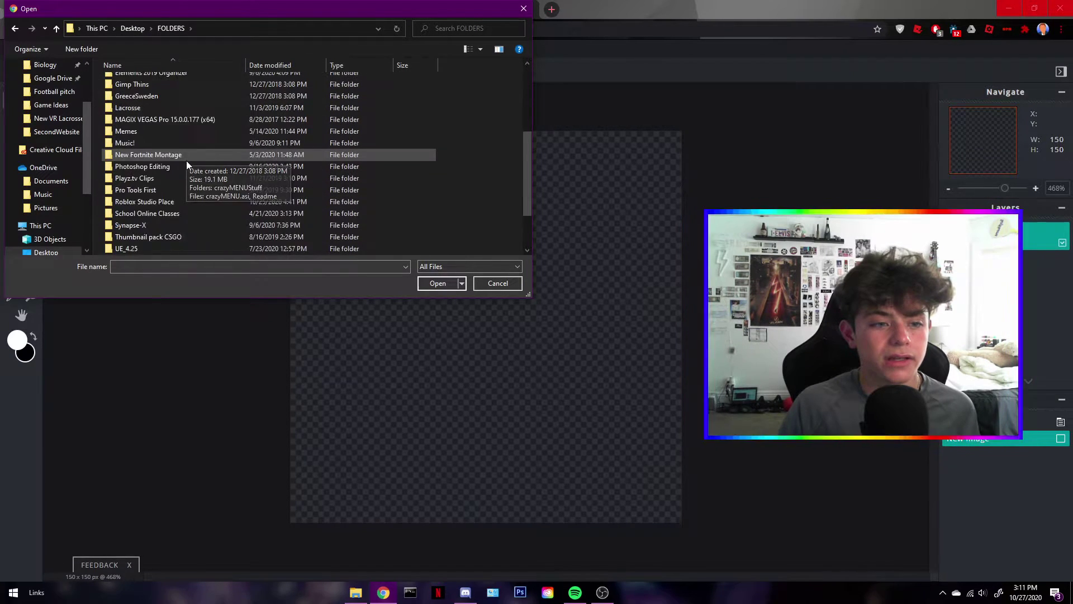
{"action": "scroll", "coordinate": [155, 145], "scroll_direction": "up", "scroll_amount": 1}
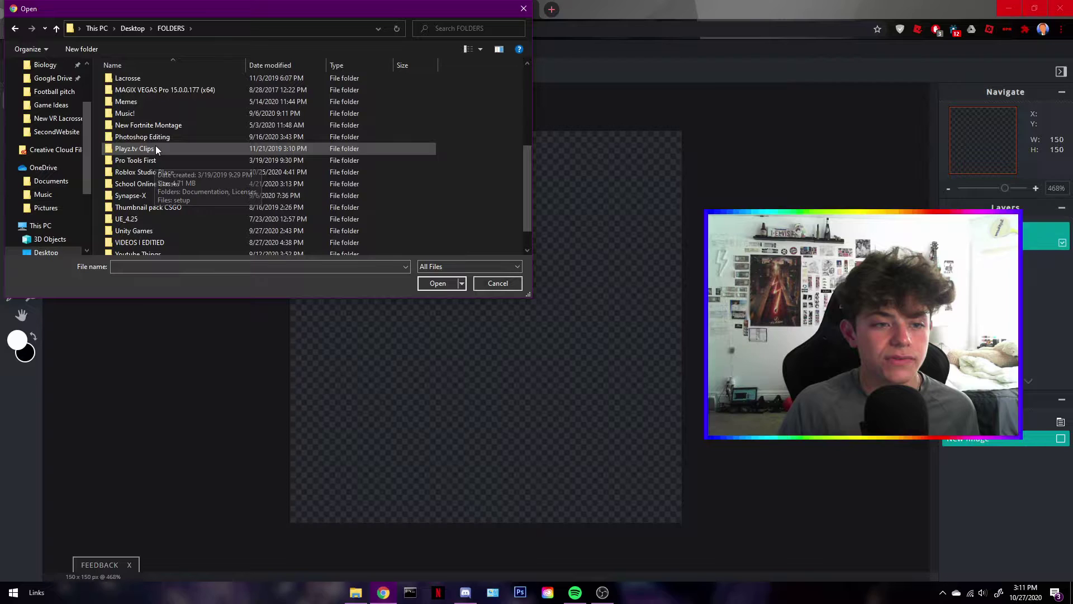
{"action": "double_click", "coordinate": [155, 139]}
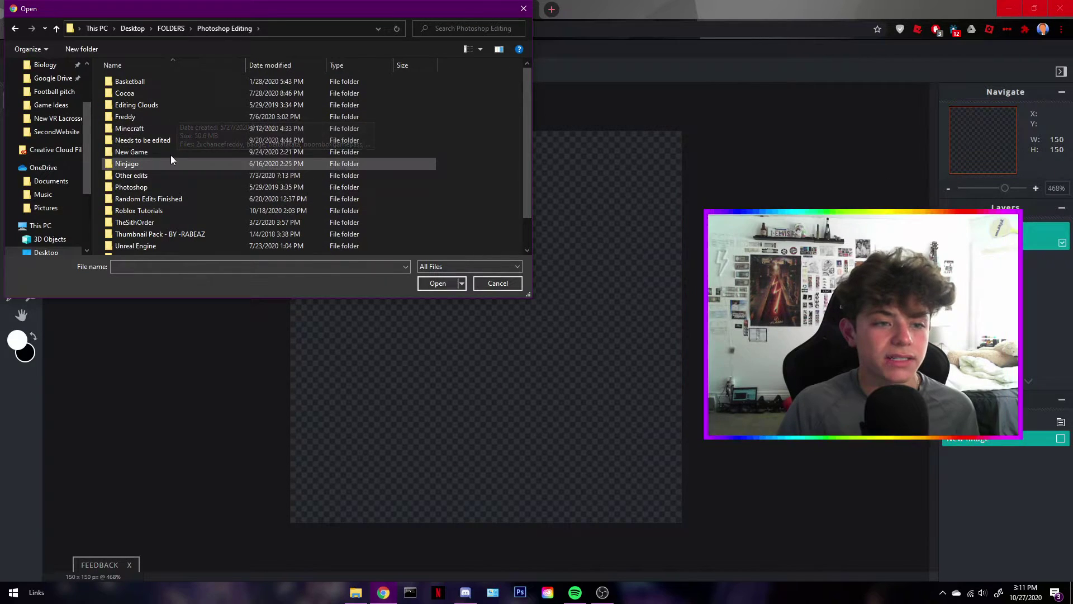
Open circle.png from the Random folder inside Roblox Tutorials
{"action": "scroll", "coordinate": [171, 168], "scroll_direction": "down", "scroll_amount": 2}
{"action": "double_click", "coordinate": [156, 165]}
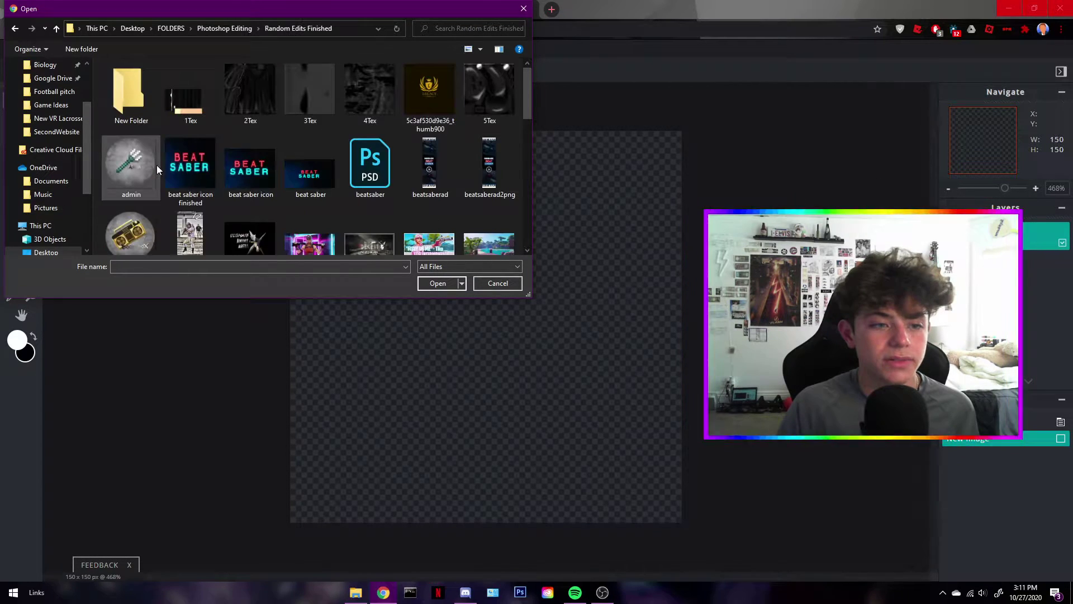
{"action": "left_click", "coordinate": [222, 29]}
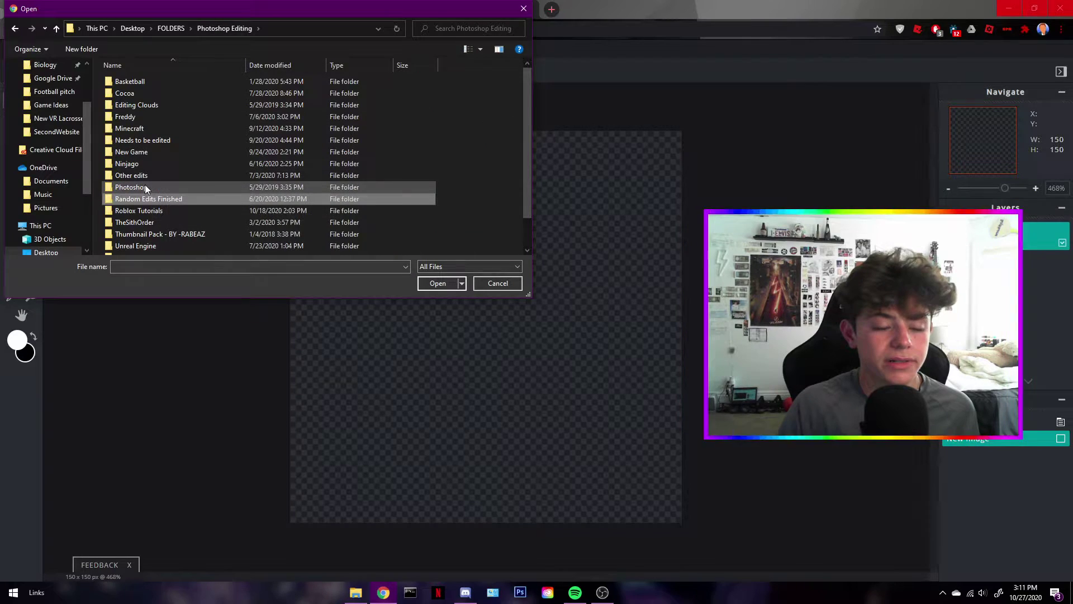
{"action": "scroll", "coordinate": [158, 196], "scroll_direction": "down", "scroll_amount": 1}
{"action": "double_click", "coordinate": [155, 182]}
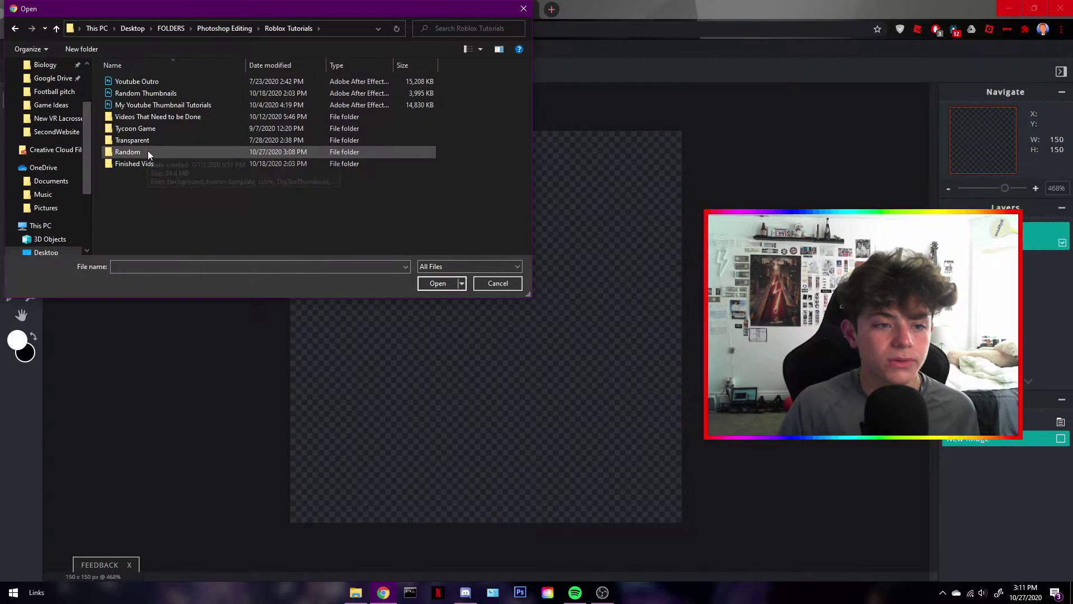
{"action": "double_click", "coordinate": [148, 149]}
{"action": "double_click", "coordinate": [252, 93]}
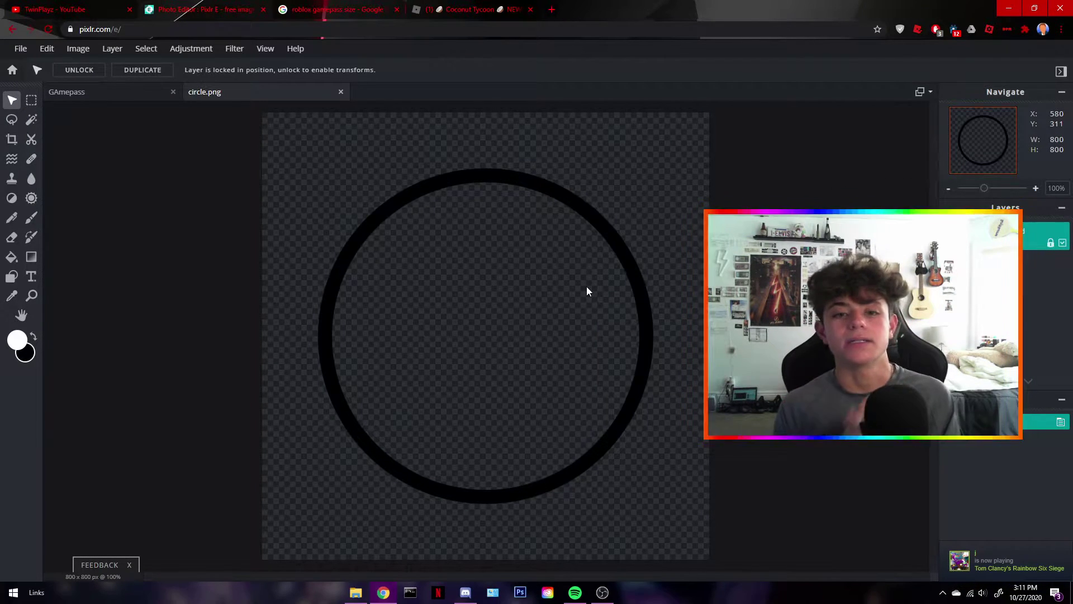
Switch to the Google Images results and search for "transparent boombox roblox"
{"action": "left_click", "coordinate": [319, 5]}
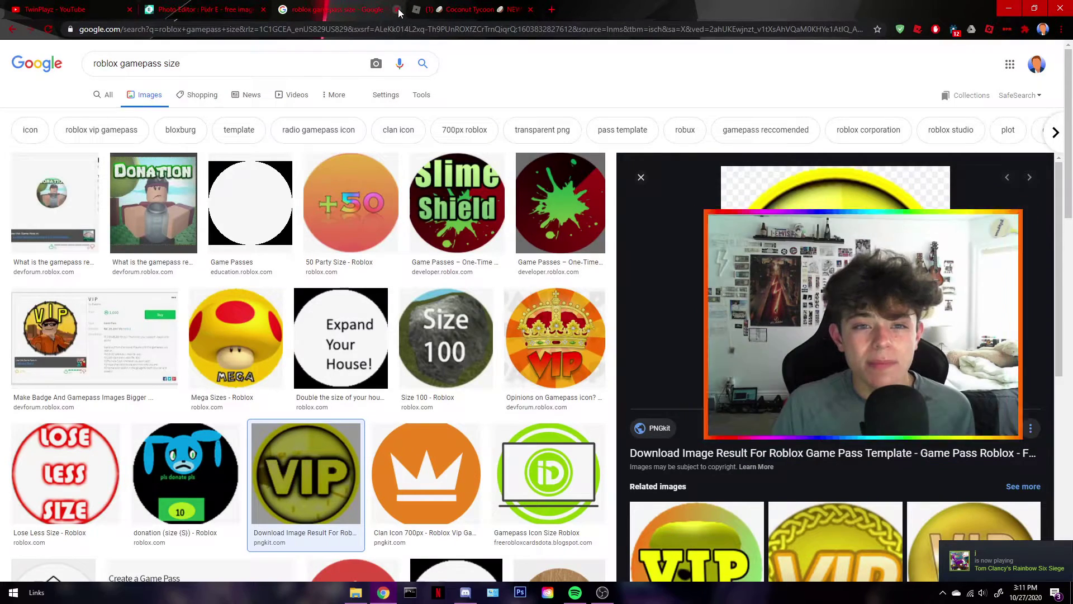
{"action": "left_click", "coordinate": [211, 66]}
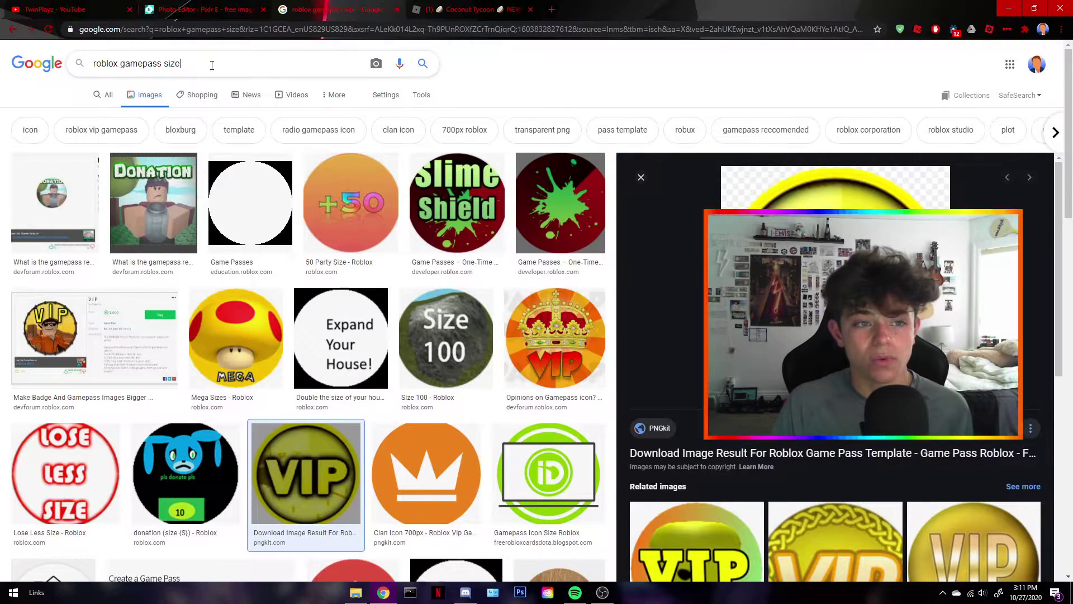
{"action": "type", "text": "transparent "}
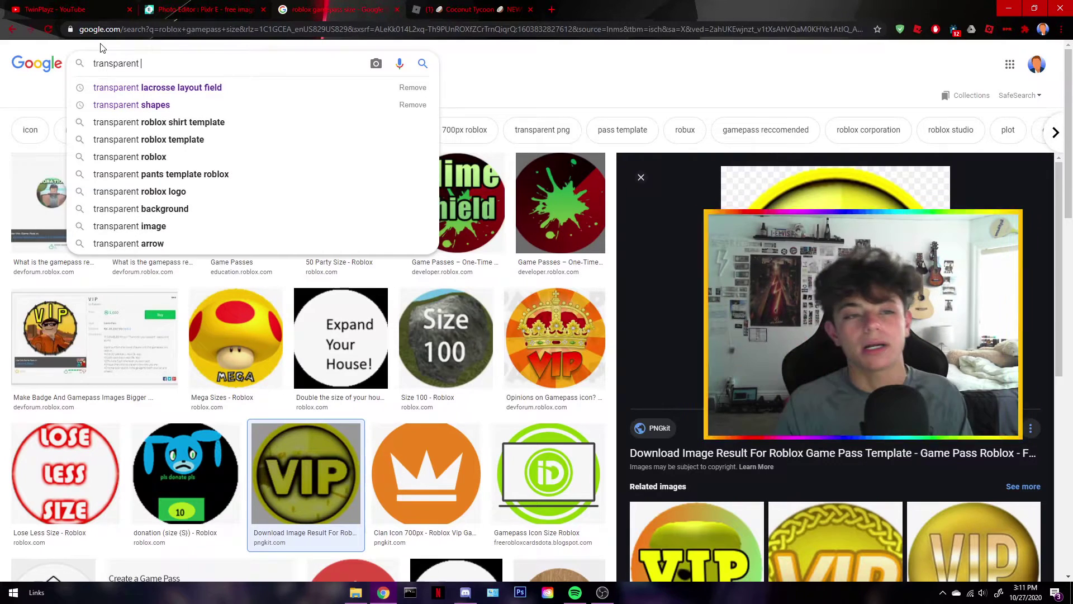
{"action": "type", "text": "boom"}
{"action": "type", "text": "boombox "}
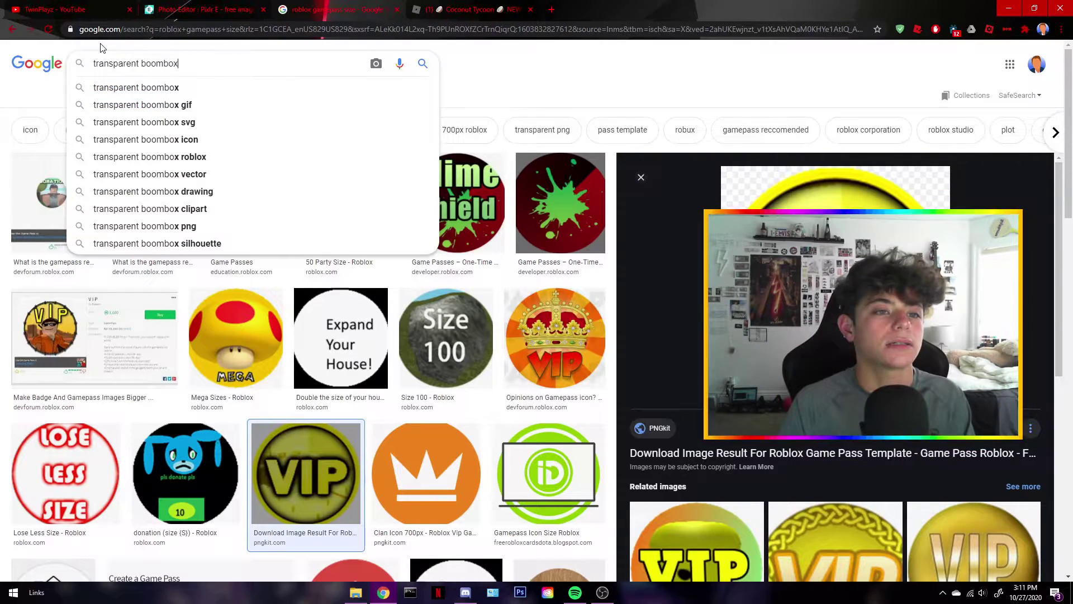
{"action": "type", "text": "roblox"}
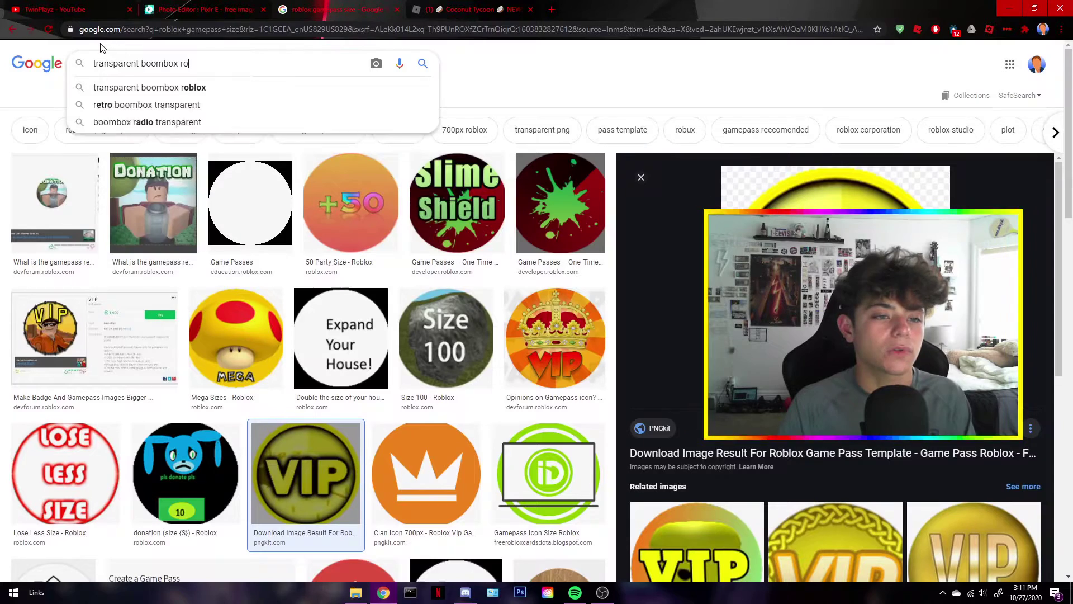
{"action": "key", "text": "Return"}
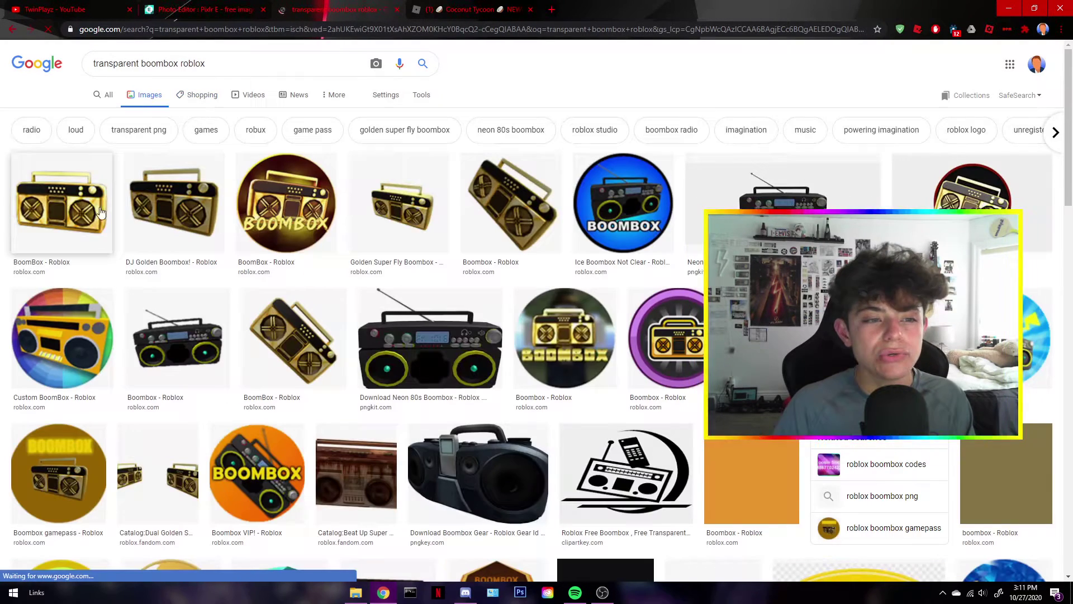
Preview the tilted golden boombox with the transparent background from the image results
{"action": "left_click", "coordinate": [499, 209]}
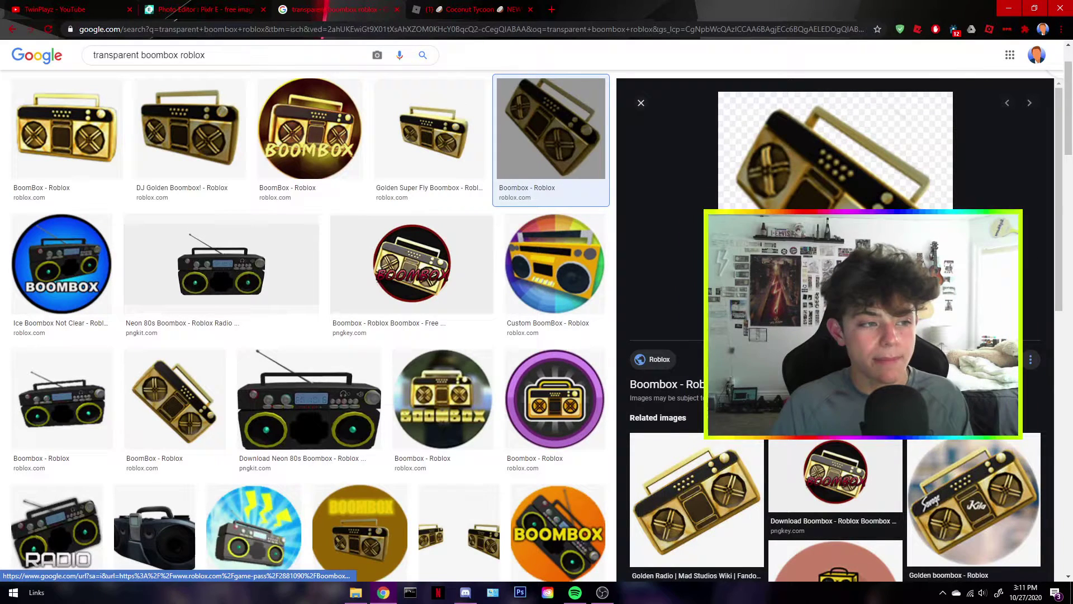
{"action": "right_click", "coordinate": [848, 161]}
{"action": "left_click", "coordinate": [976, 136]}
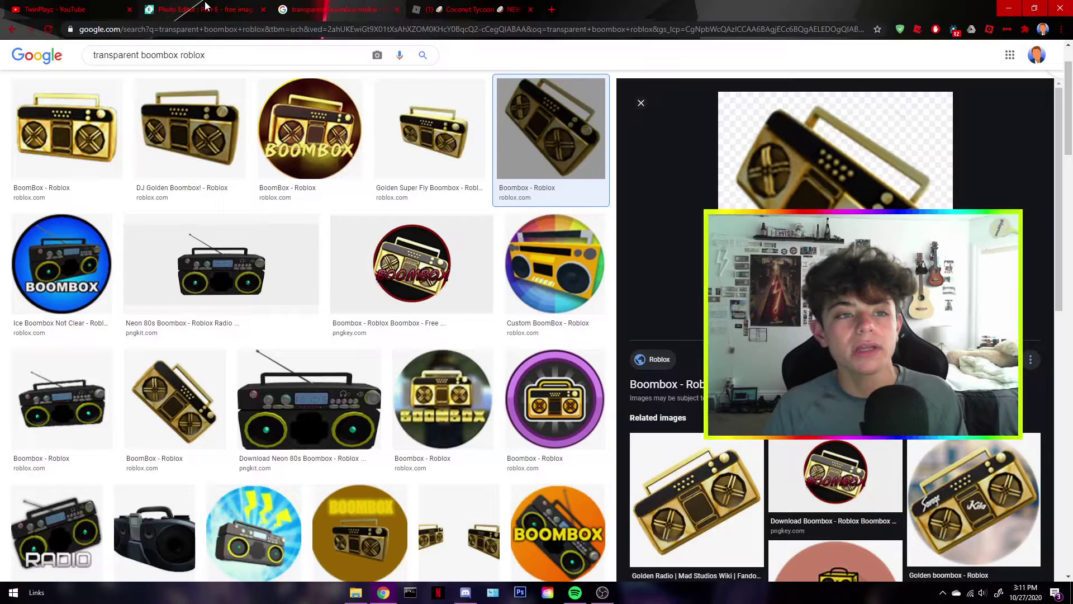
Switch back to Pixlr E, open boomboxtrans.png from the Cocoa folder as a separate image, and close it again
{"action": "left_click", "coordinate": [201, 9]}
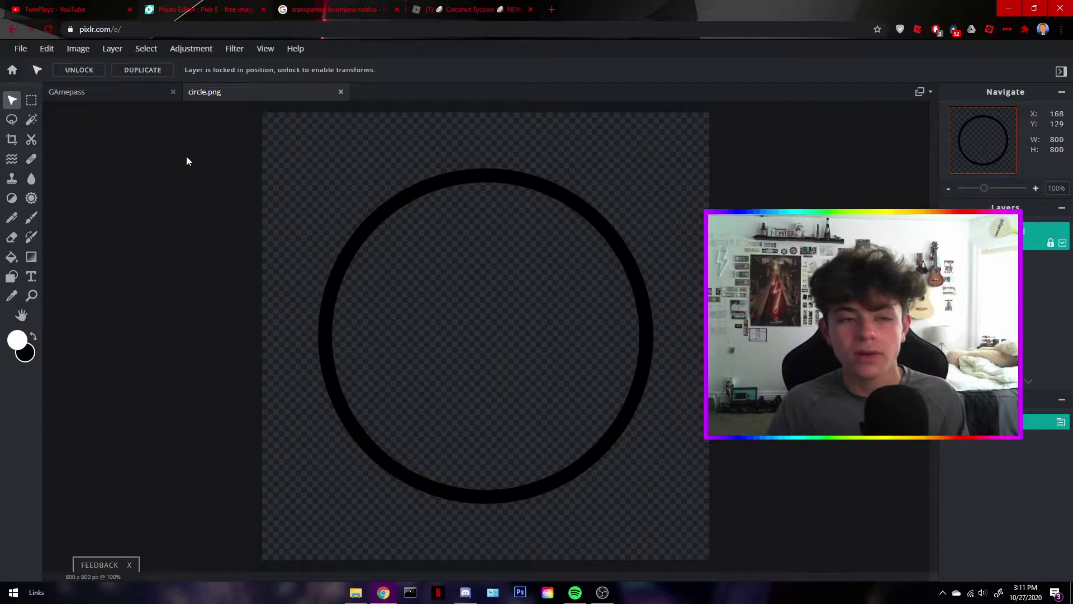
{"action": "left_click", "coordinate": [78, 49]}
{"action": "mouse_move", "coordinate": [21, 51]}
{"action": "left_click", "coordinate": [29, 81]}
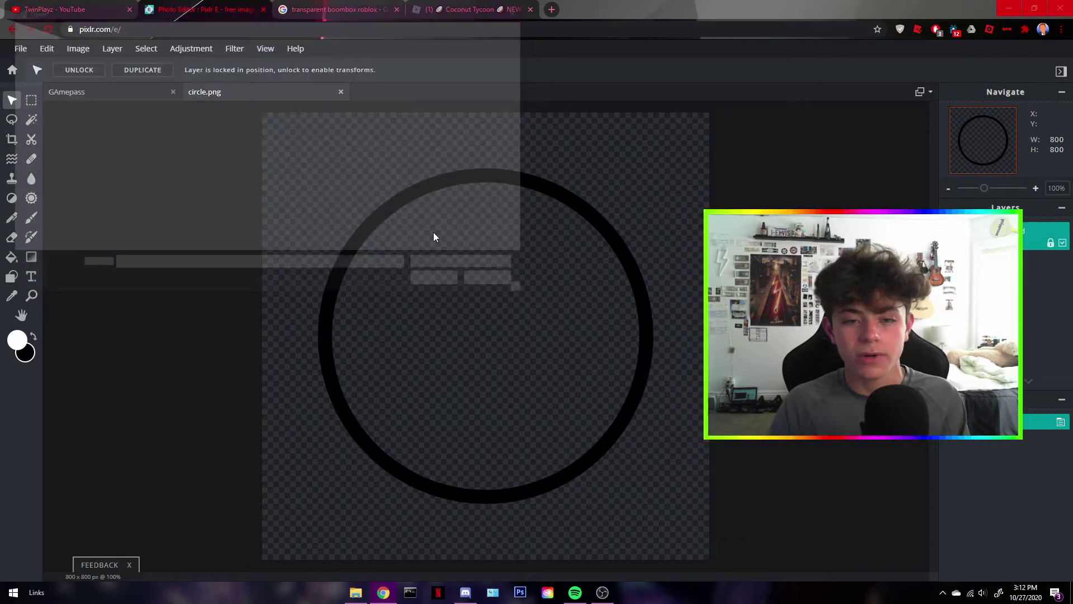
{"action": "left_click", "coordinate": [247, 26]}
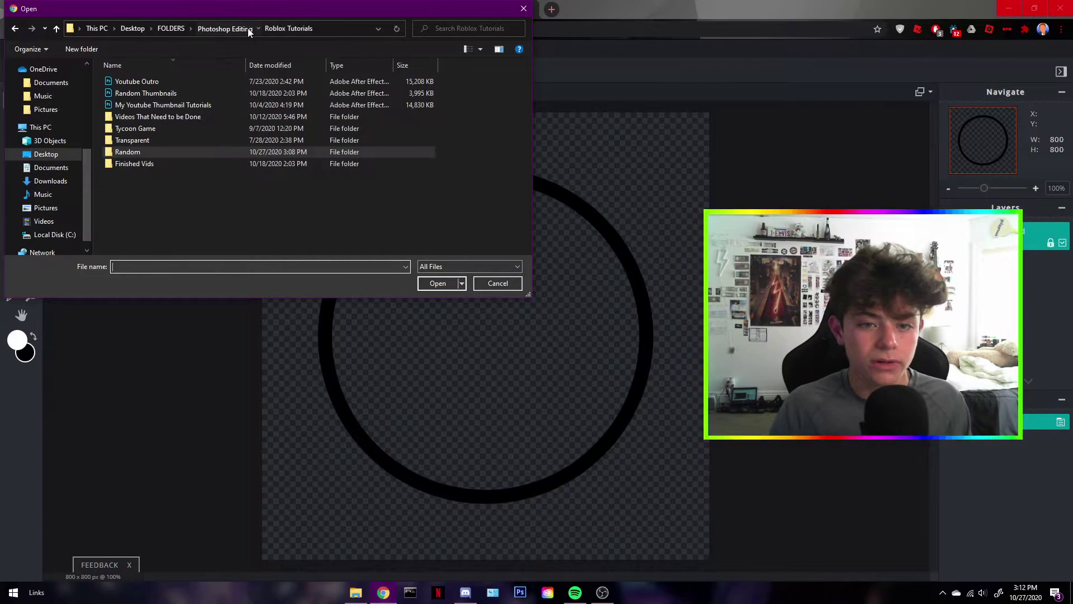
{"action": "left_click", "coordinate": [247, 28]}
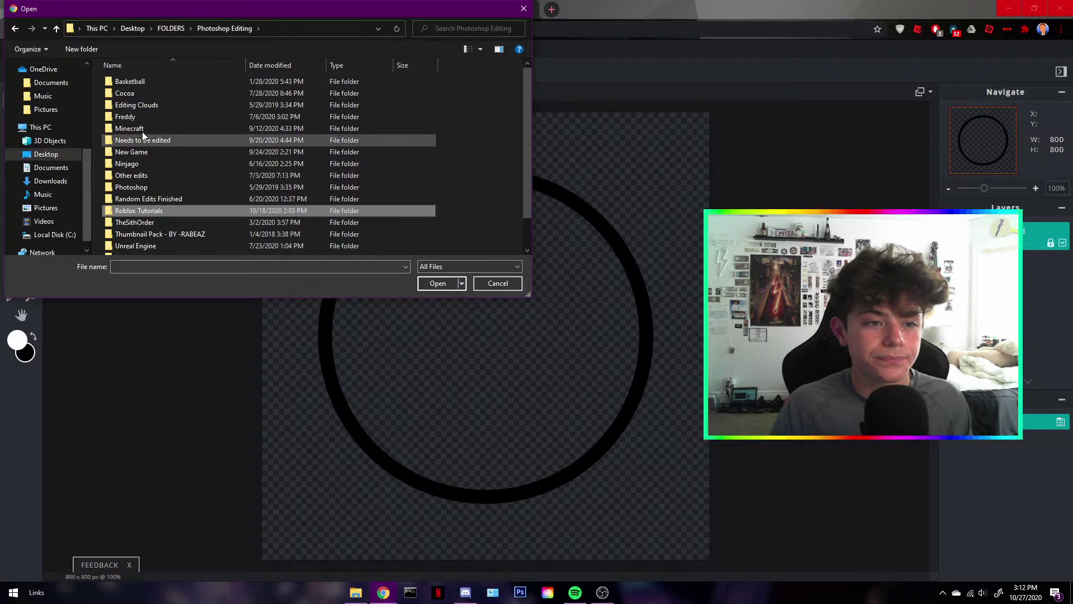
{"action": "double_click", "coordinate": [129, 94]}
{"action": "scroll", "coordinate": [259, 189], "scroll_direction": "down", "scroll_amount": 8}
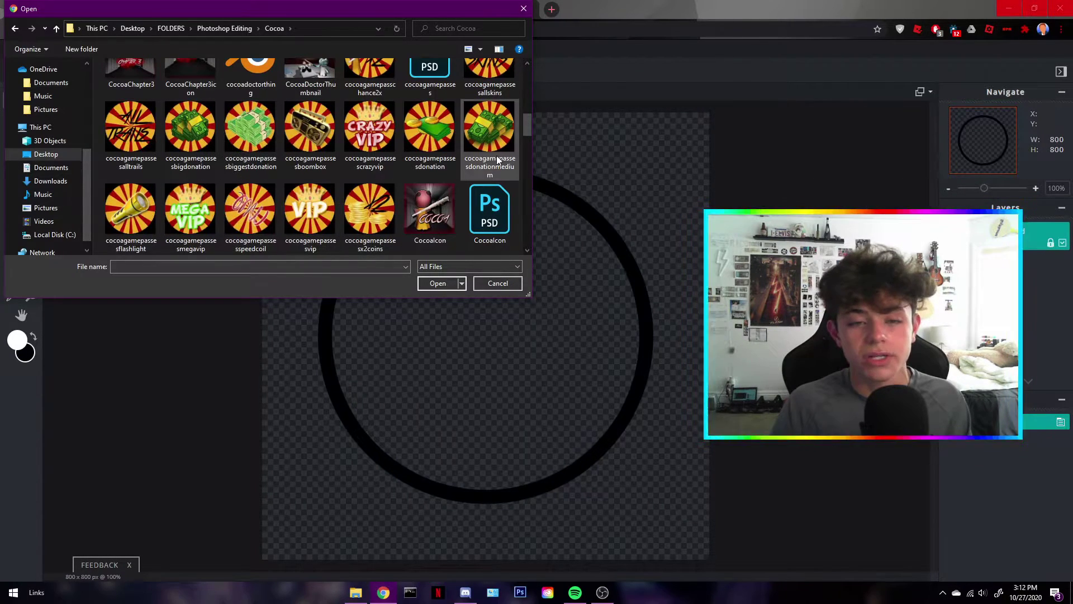
{"action": "scroll", "coordinate": [319, 158], "scroll_direction": "up", "scroll_amount": 5}
{"action": "scroll", "coordinate": [320, 158], "scroll_direction": "down", "scroll_amount": 1}
{"action": "double_click", "coordinate": [320, 157]}
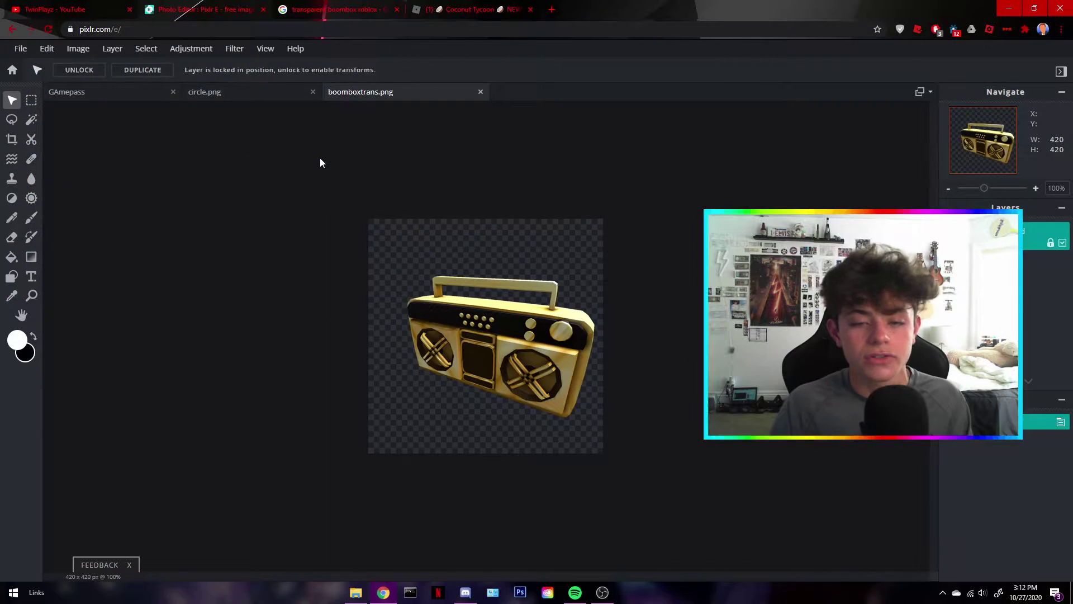
{"action": "left_click", "coordinate": [481, 92]}
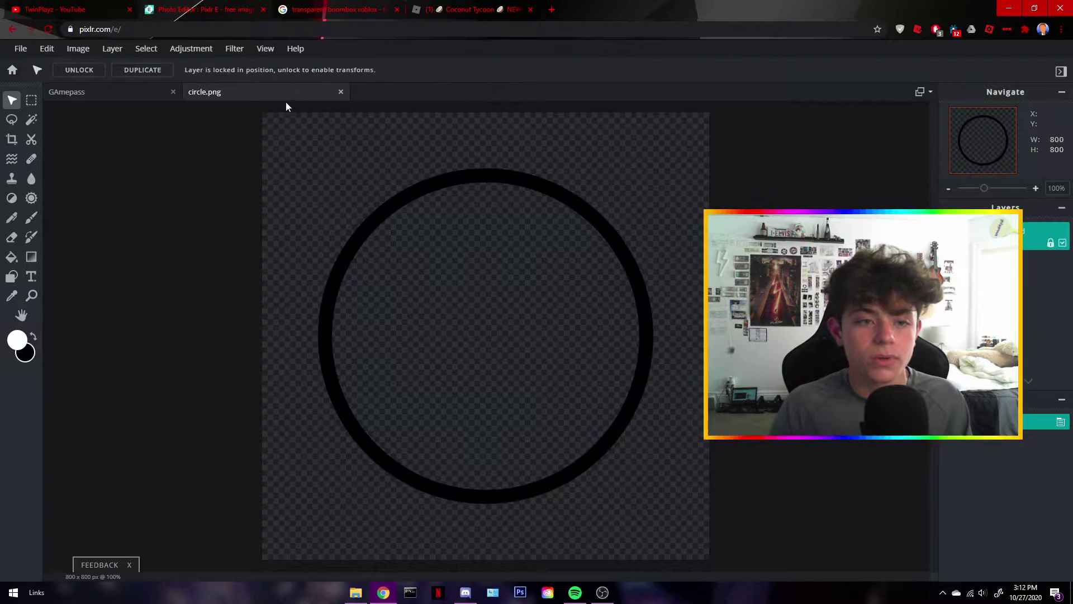
Close the GAmepass image and add boomboxtrans.png to circle.png as an image layer
{"action": "left_click", "coordinate": [173, 92]}
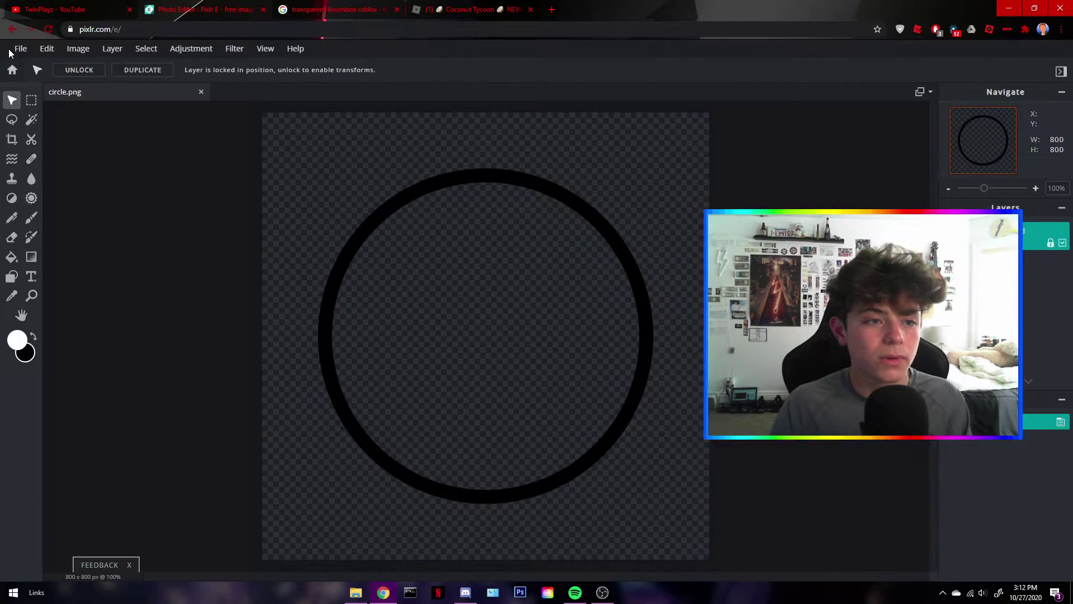
{"action": "mouse_move", "coordinate": [108, 53]}
{"action": "left_click", "coordinate": [112, 96]}
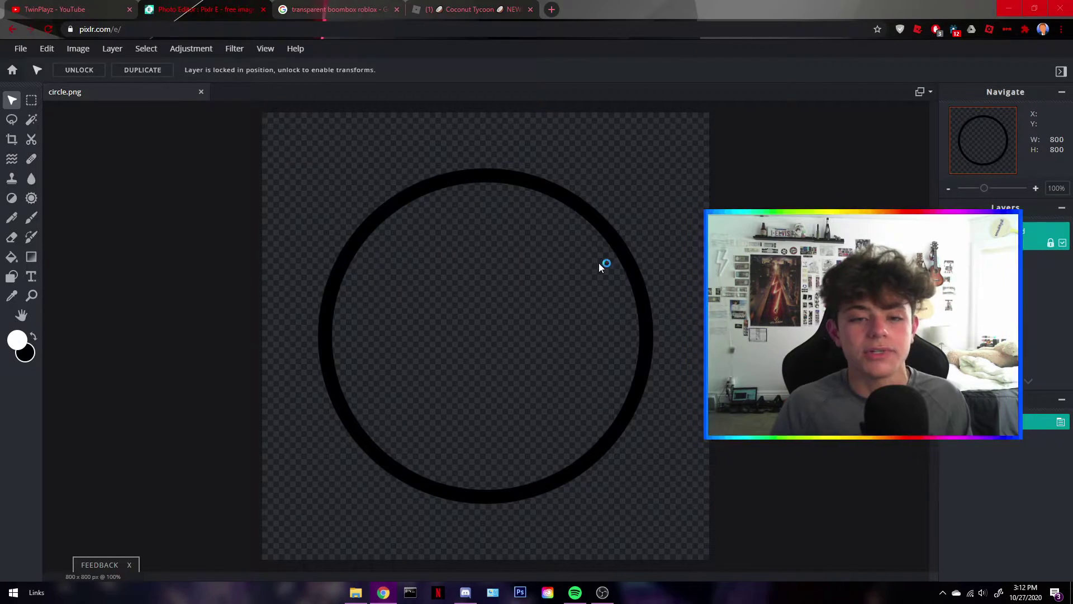
{"action": "double_click", "coordinate": [311, 178]}
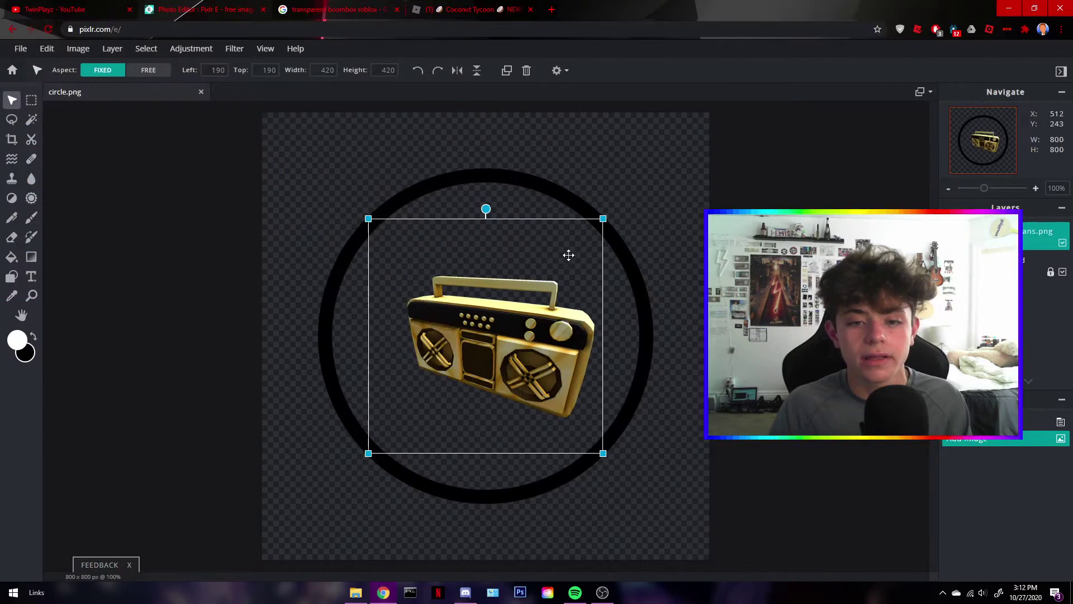
Enlarge the boombox layer to about 566 x 566 px, position it inside the black circle and tilt it slightly clockwise
{"action": "left_click_drag", "start_coordinate": [608, 218], "coordinate": [687, 132]}
{"action": "left_click_drag", "start_coordinate": [637, 299], "coordinate": [578, 330]}
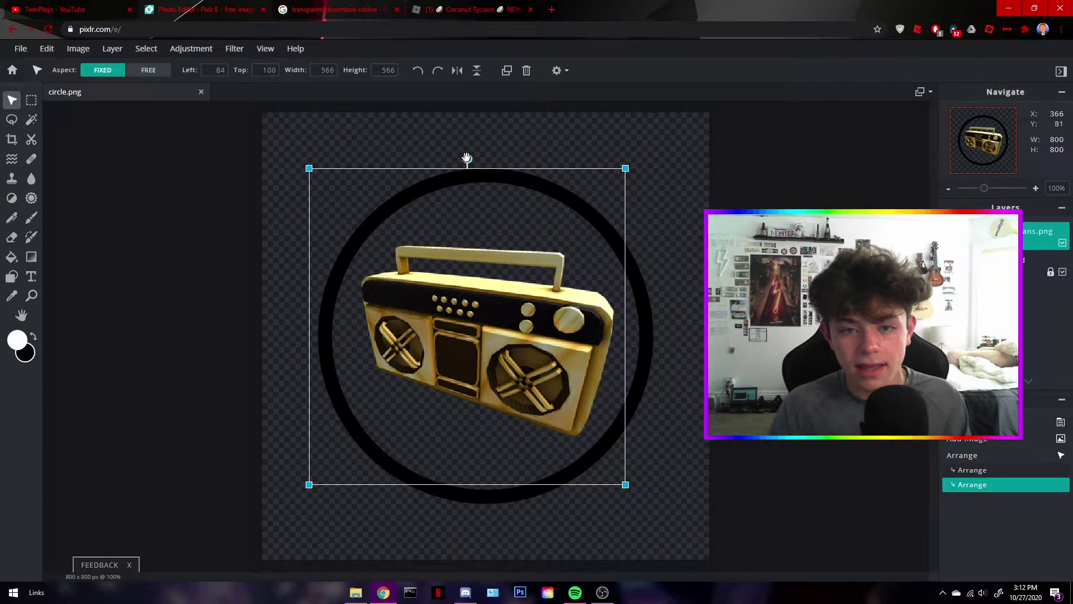
{"action": "left_click_drag", "start_coordinate": [468, 160], "coordinate": [501, 158]}
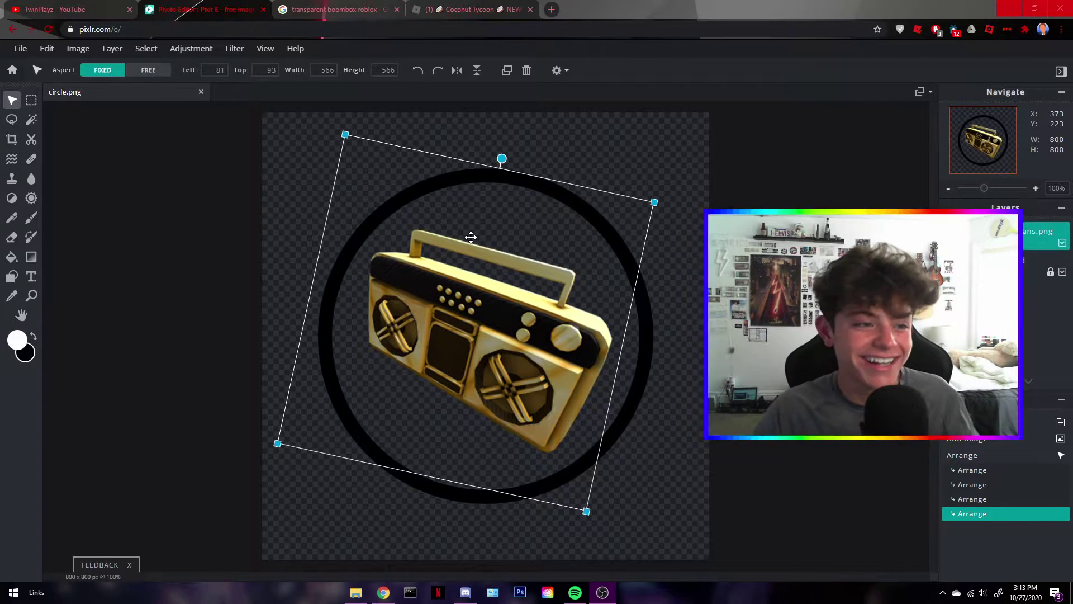
Fine-tune the boombox layer's position inside the black circle and finish arranging it by selecting the circle layer
{"action": "mouse_move", "coordinate": [502, 299]}
{"action": "left_mouse_down"}
{"action": "mouse_move", "coordinate": [501, 317]}
{"action": "mouse_move", "coordinate": [503, 297]}
{"action": "left_mouse_up"}
{"action": "left_click_drag", "start_coordinate": [527, 304], "coordinate": [524, 308]}
{"action": "left_click", "coordinate": [688, 269]}
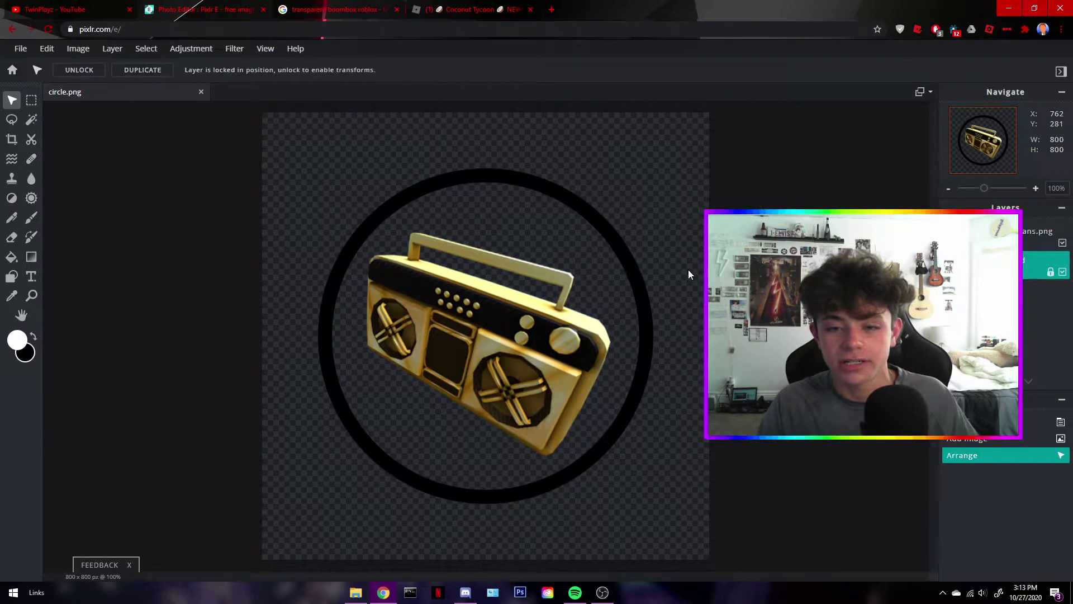
Try linear white-to-black gradients directly on the circle layer and undo them
{"action": "left_click", "coordinate": [113, 50]}
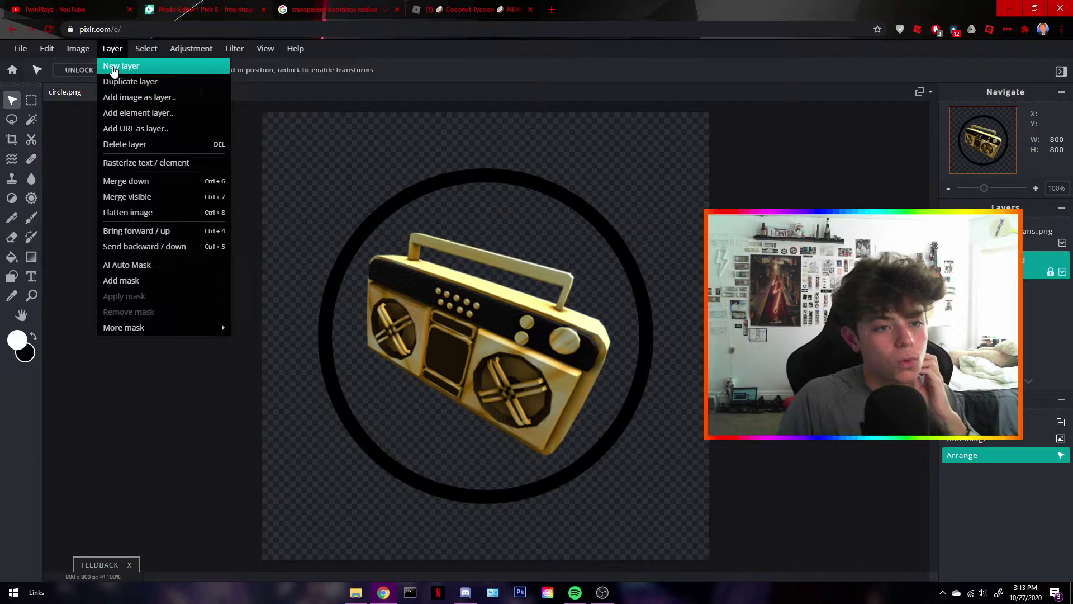
{"action": "left_click", "coordinate": [112, 51]}
{"action": "left_click", "coordinate": [31, 256]}
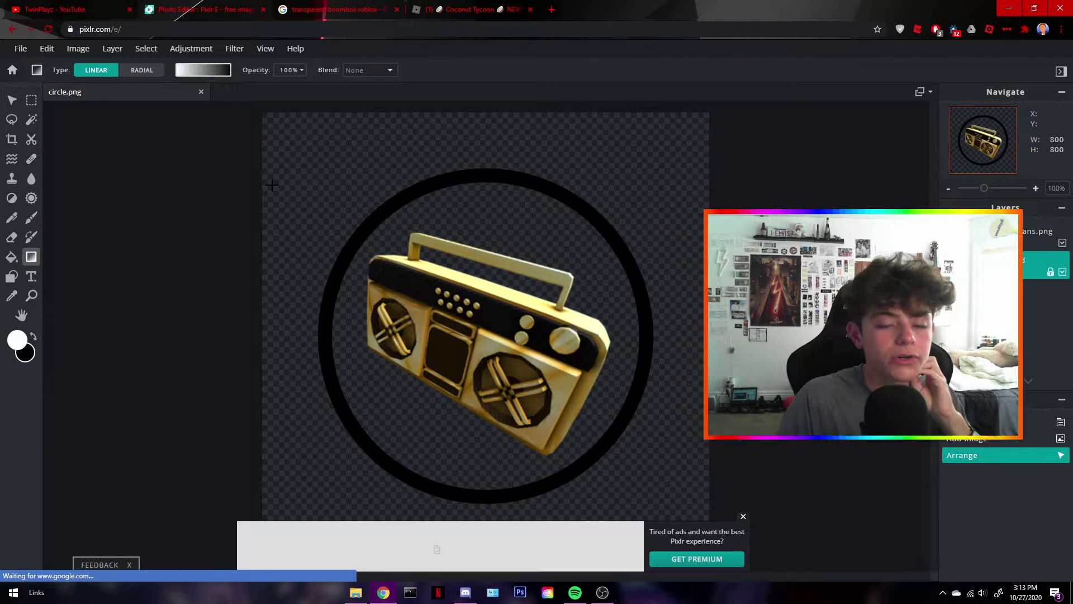
{"action": "left_click_drag", "start_coordinate": [287, 155], "coordinate": [324, 196]}
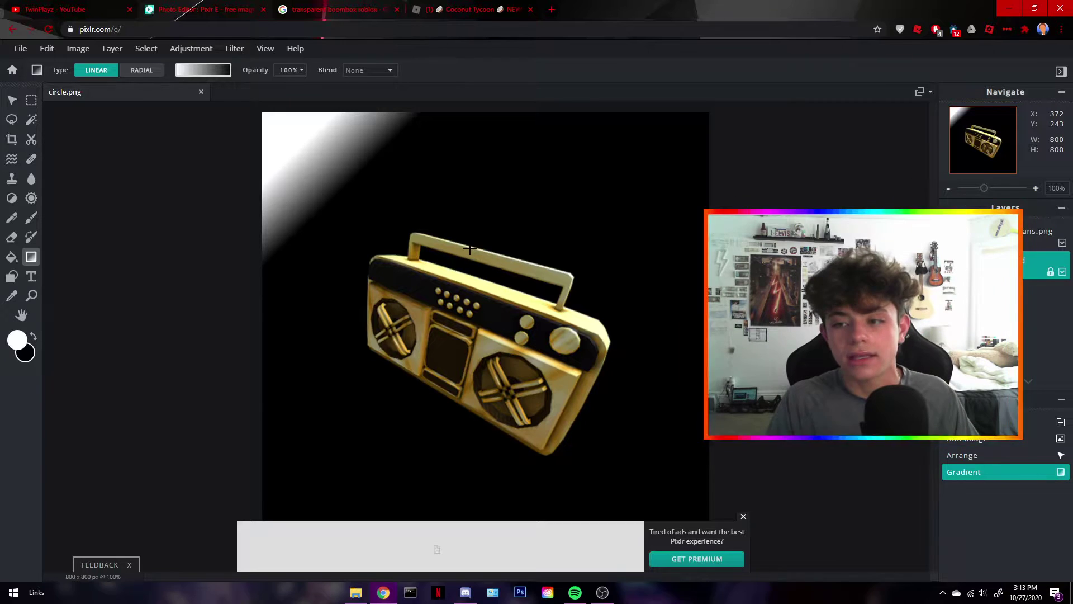
{"action": "key", "text": "ctrl+z"}
{"action": "left_click_drag", "start_coordinate": [454, 342], "coordinate": [680, 487]}
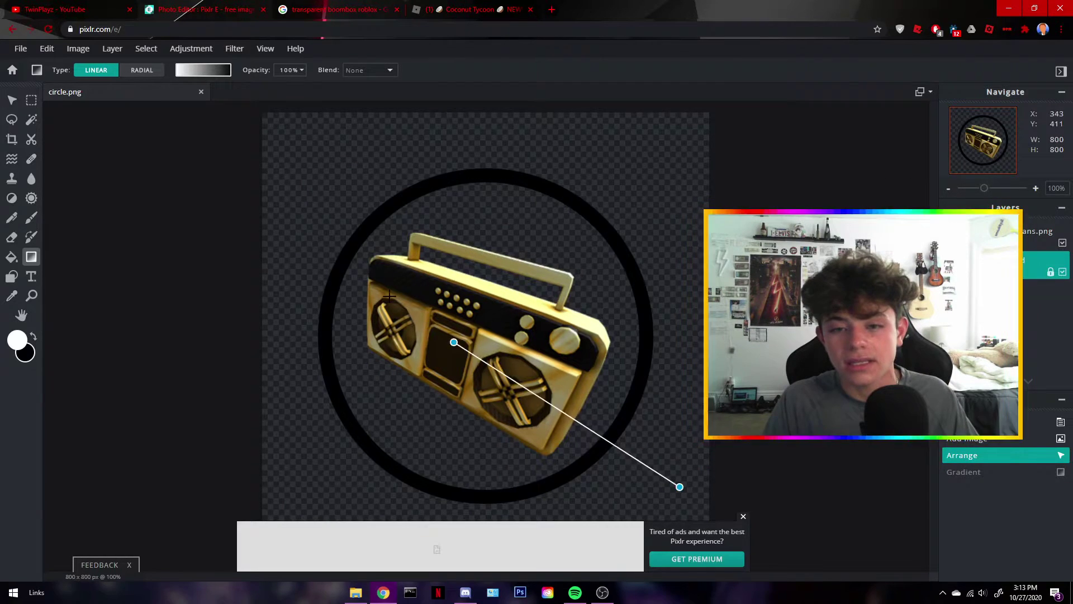
{"action": "key", "text": "ctrl+z"}
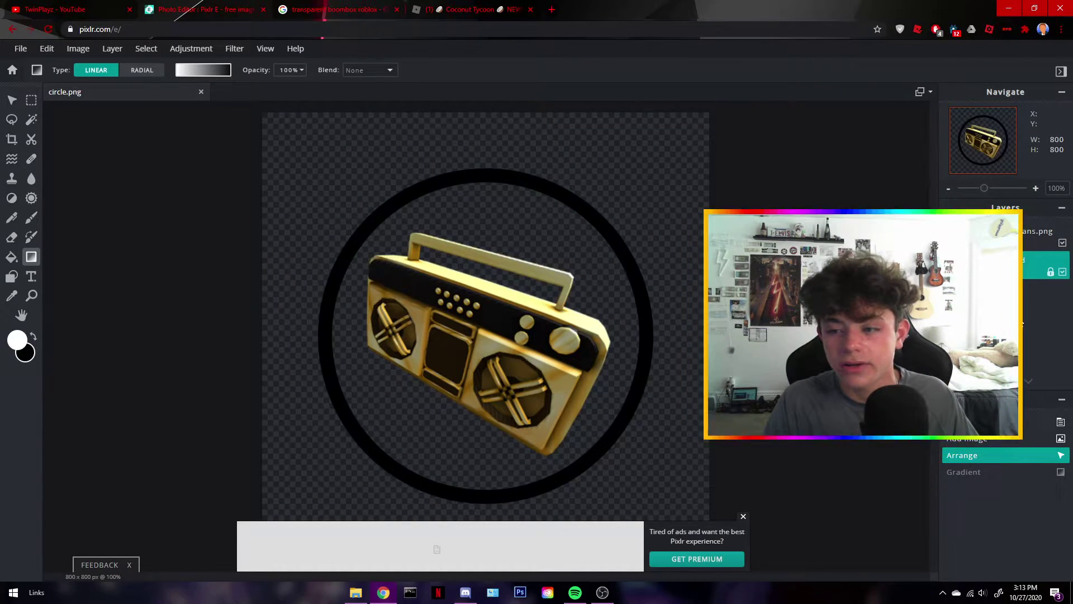
Add an empty layer, unlock the circle layer and place the empty layer beneath it in the layer order
{"action": "left_click", "coordinate": [957, 380]}
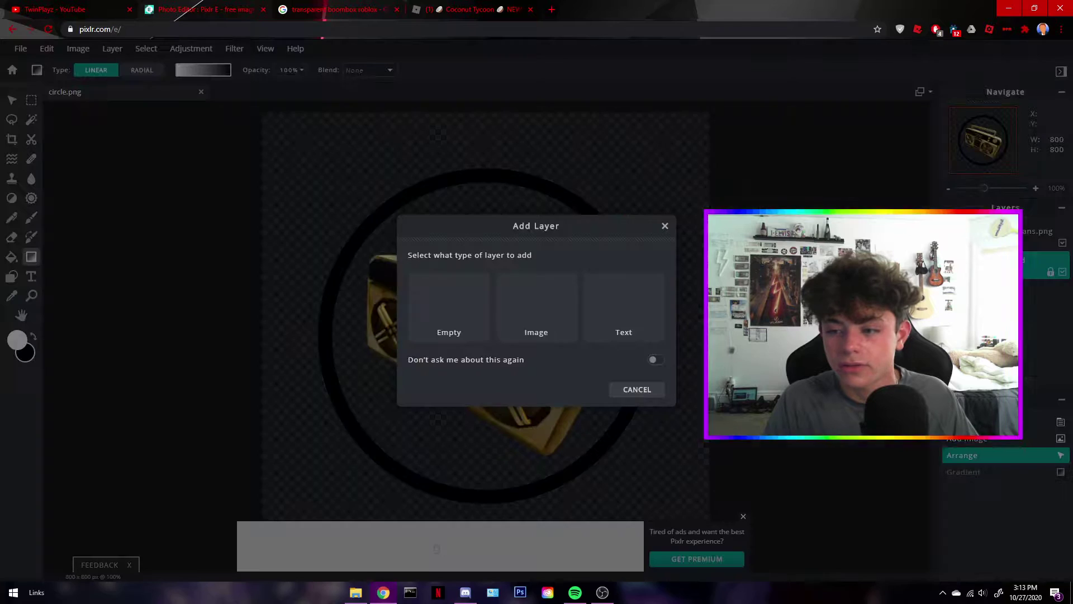
{"action": "left_click", "coordinate": [481, 308]}
{"action": "left_click_drag", "start_coordinate": [984, 307], "coordinate": [984, 267]}
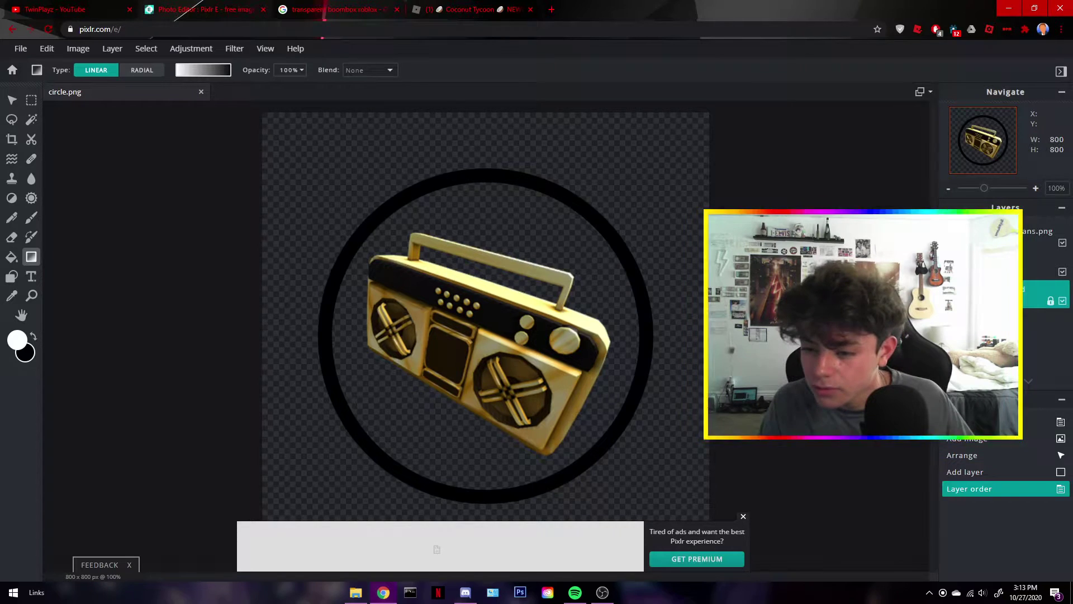
{"action": "left_click", "coordinate": [1050, 301]}
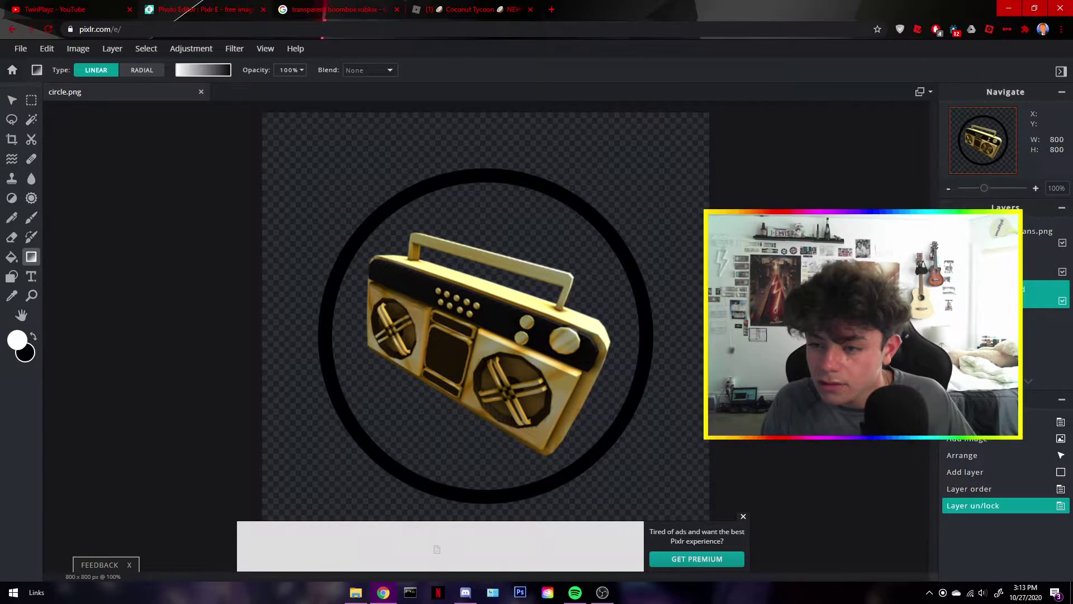
{"action": "left_click_drag", "start_coordinate": [984, 288], "coordinate": [984, 265]}
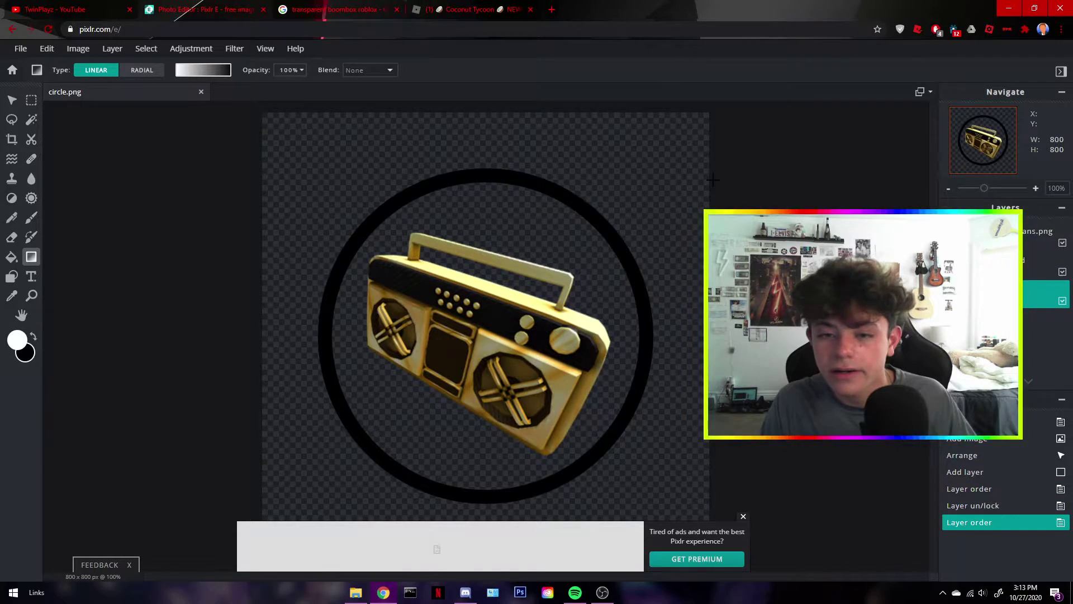
Try a linear white-to-black gradient and the blue-and-orange preset gradient on the empty layer, undoing each one
{"action": "left_click_drag", "start_coordinate": [536, 488], "coordinate": [512, 148]}
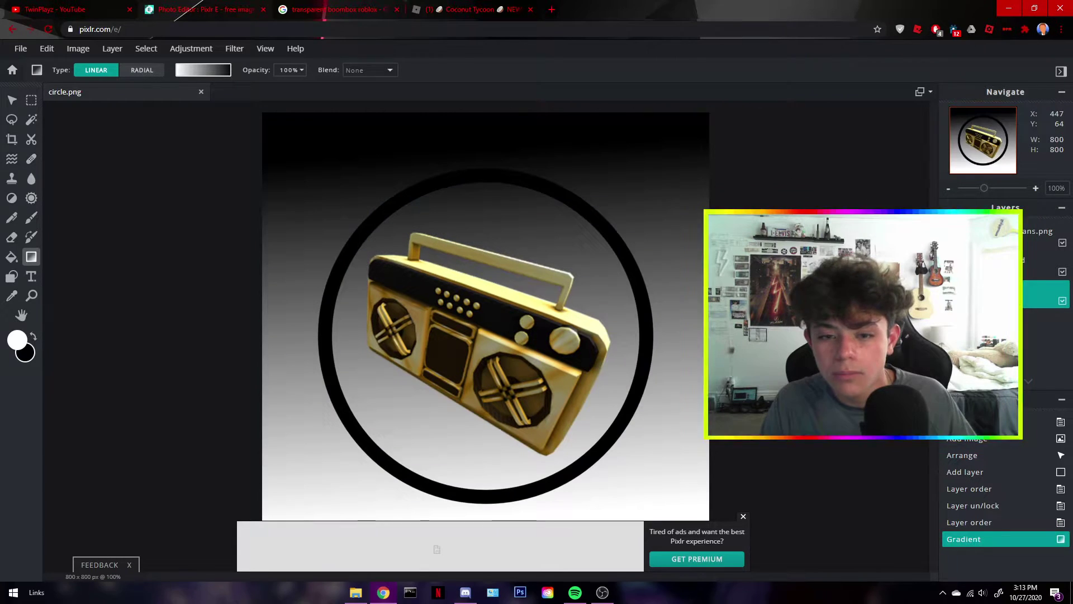
{"action": "key", "text": "ctrl+z"}
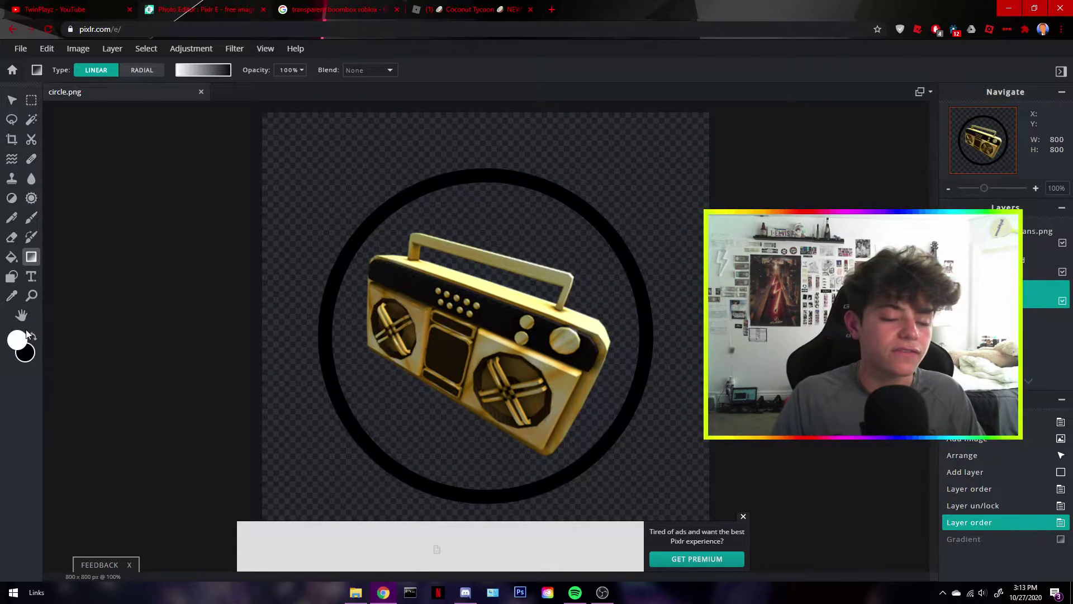
{"action": "left_click", "coordinate": [214, 78]}
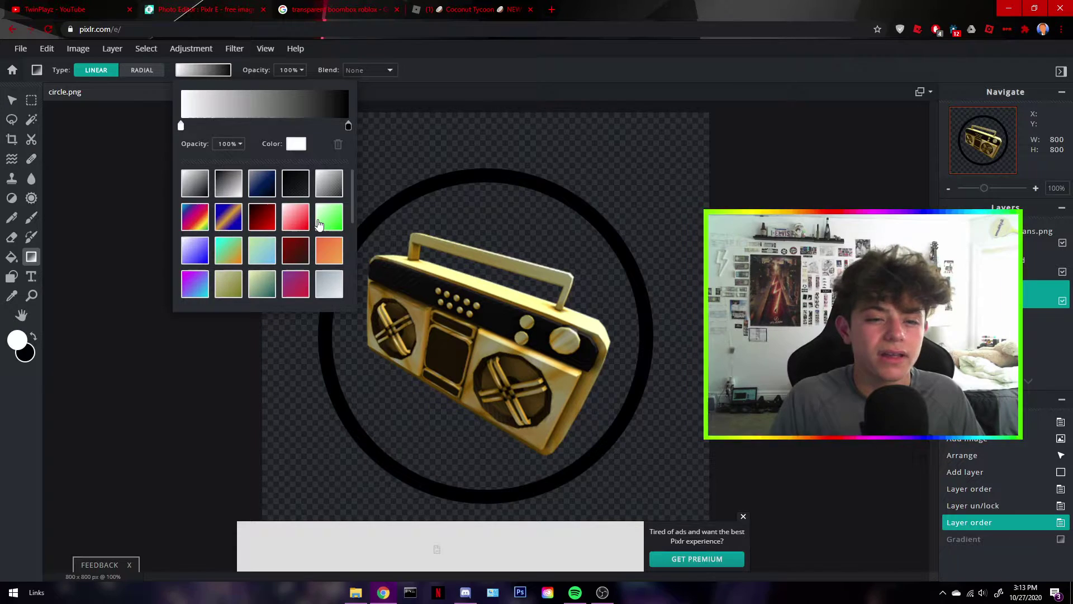
{"action": "left_click", "coordinate": [329, 222]}
{"action": "left_click", "coordinate": [230, 227]}
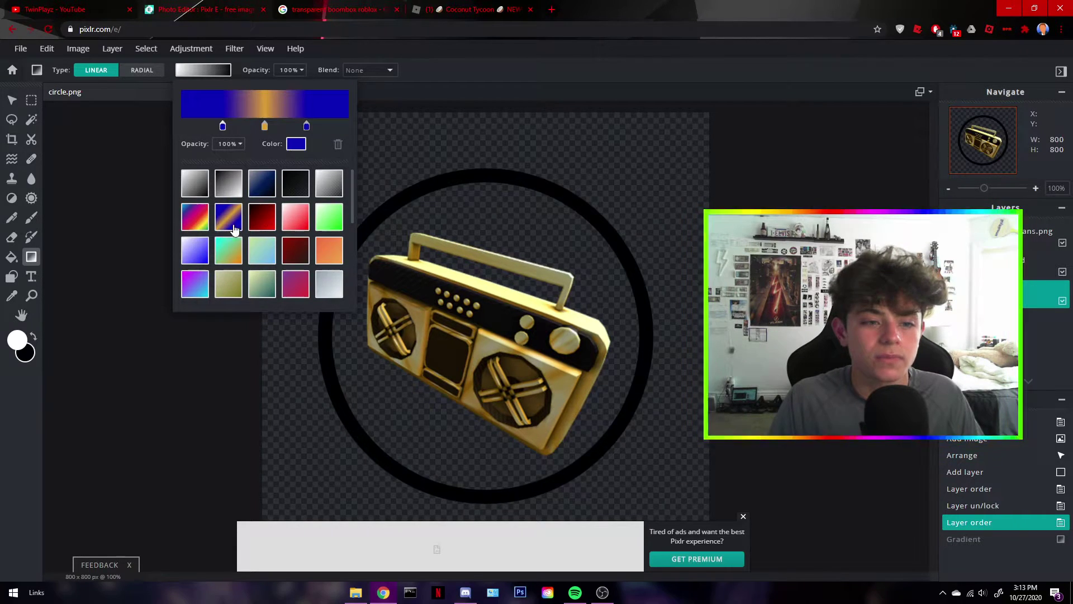
{"action": "left_click", "coordinate": [488, 294]}
{"action": "left_click_drag", "start_coordinate": [487, 276], "coordinate": [369, 397]}
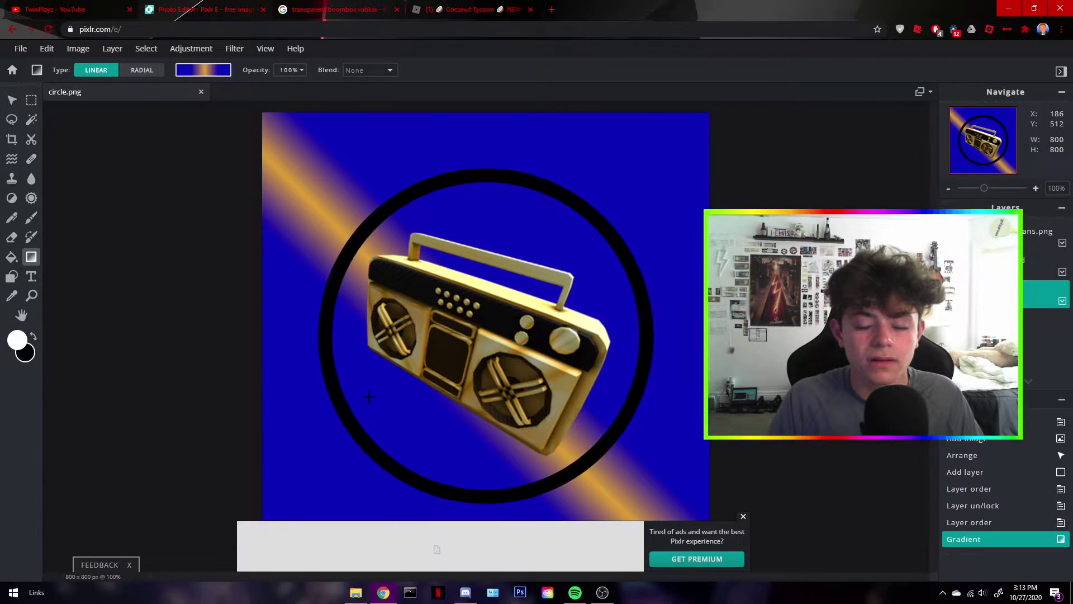
{"action": "key", "text": "ctrl+z"}
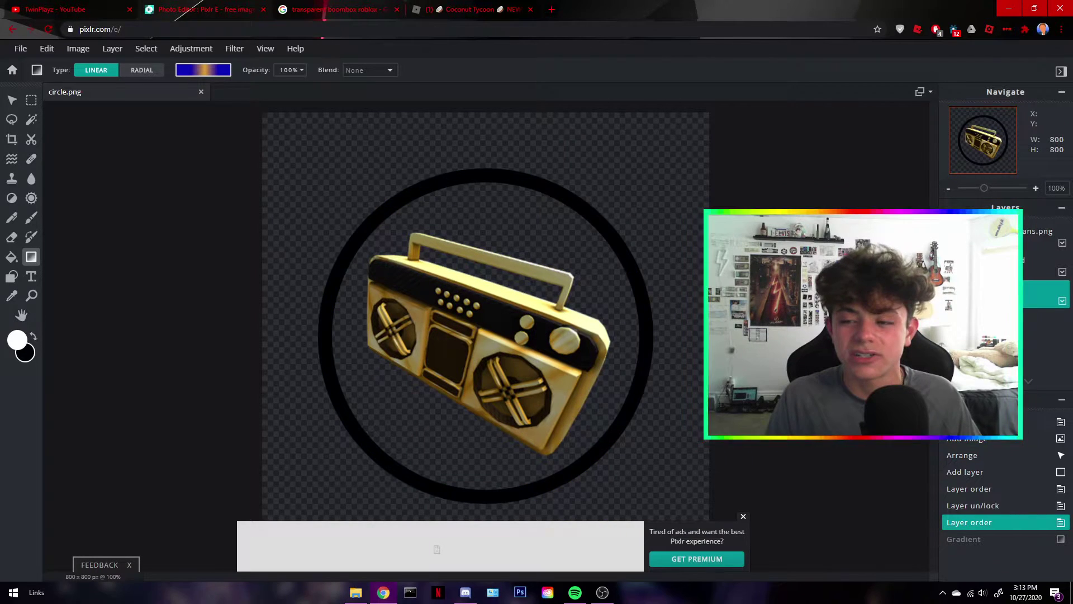
Start adding an image as a layer and look through the Photoshop Editing and Cocoa folders for a suitable image
{"action": "left_click", "coordinate": [111, 49]}
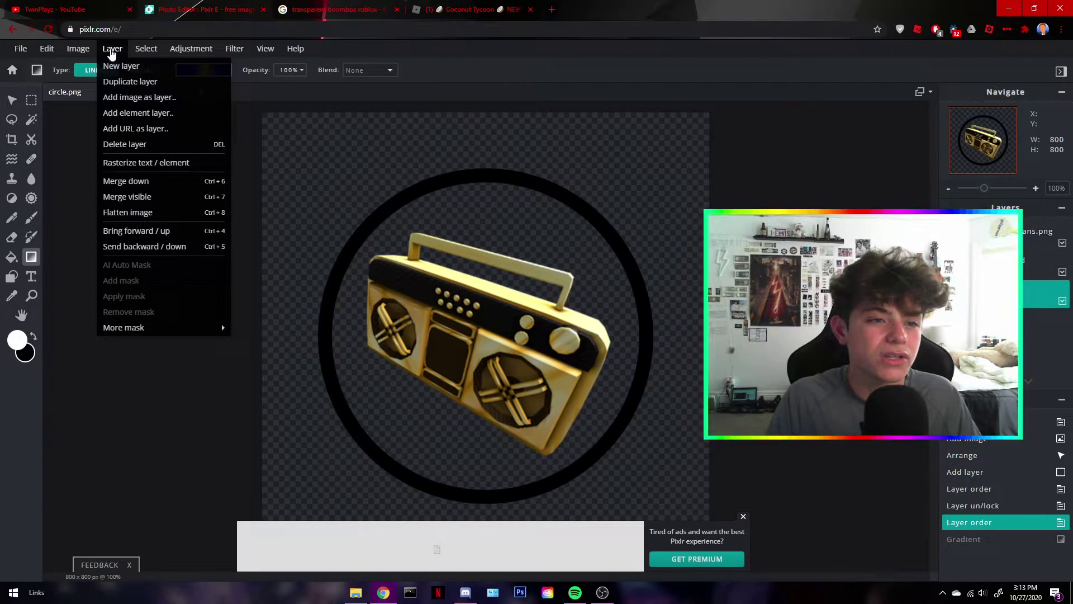
{"action": "left_click", "coordinate": [128, 96]}
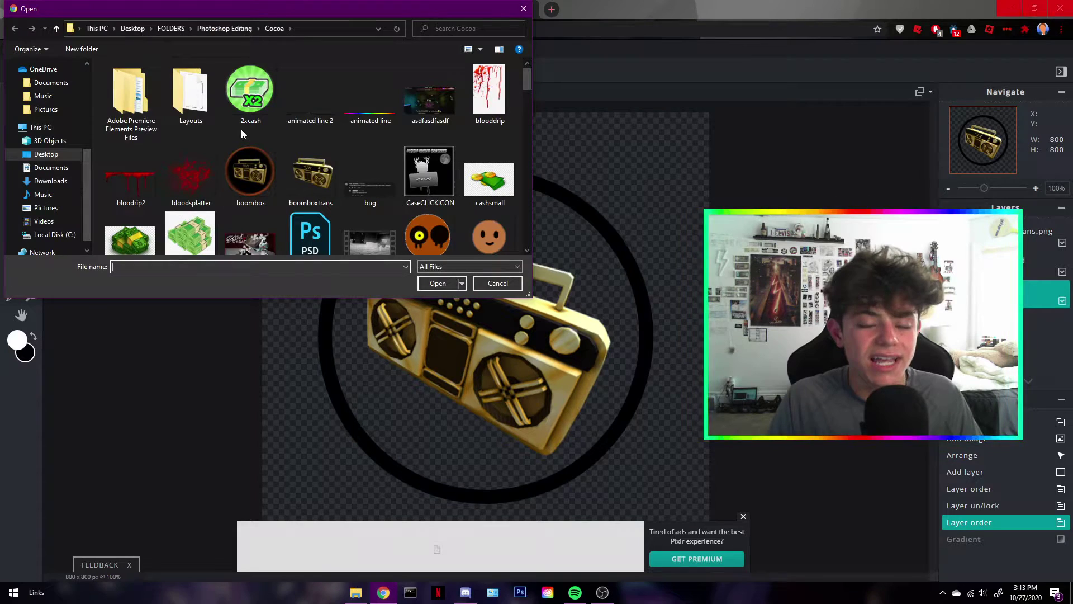
{"action": "left_click", "coordinate": [235, 32]}
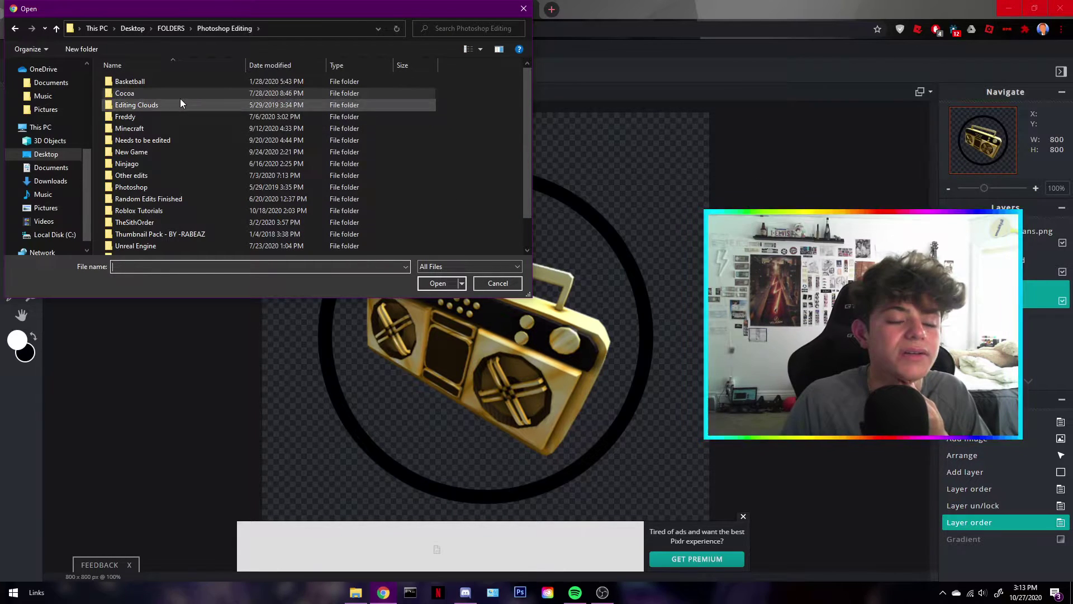
{"action": "scroll", "coordinate": [176, 100], "scroll_direction": "down", "scroll_amount": 1}
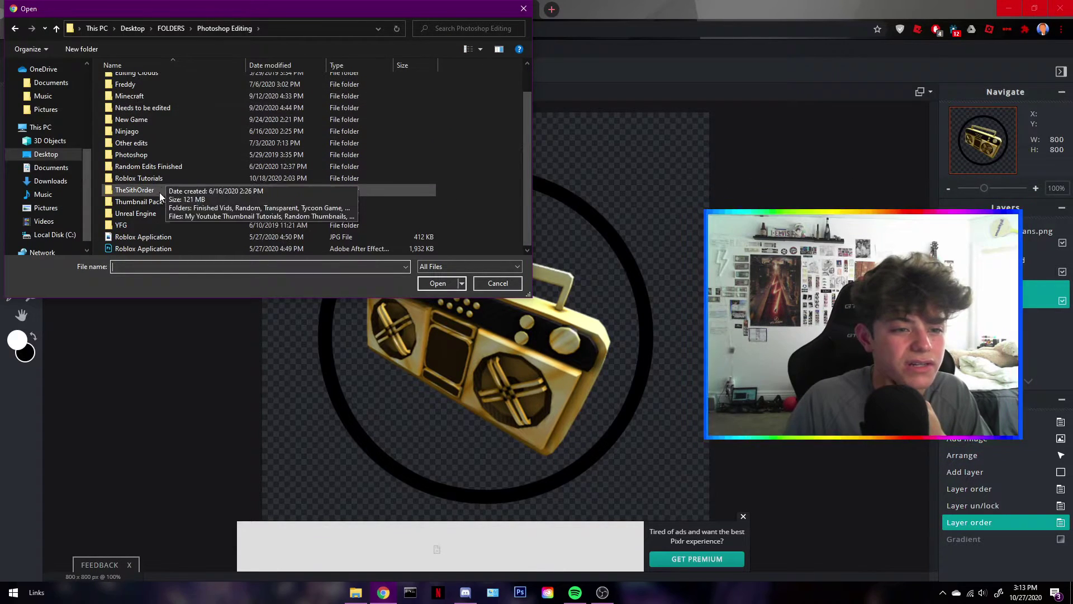
{"action": "scroll", "coordinate": [157, 185], "scroll_direction": "up", "scroll_amount": 1}
{"action": "double_click", "coordinate": [144, 95]}
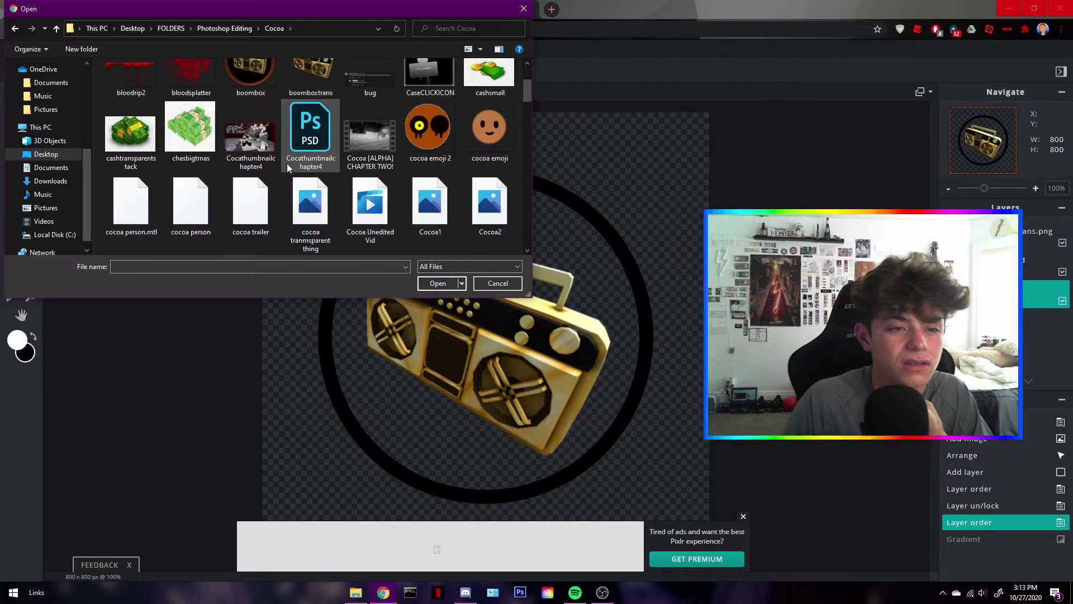
{"action": "scroll", "coordinate": [426, 168], "scroll_direction": "down", "scroll_amount": 10}
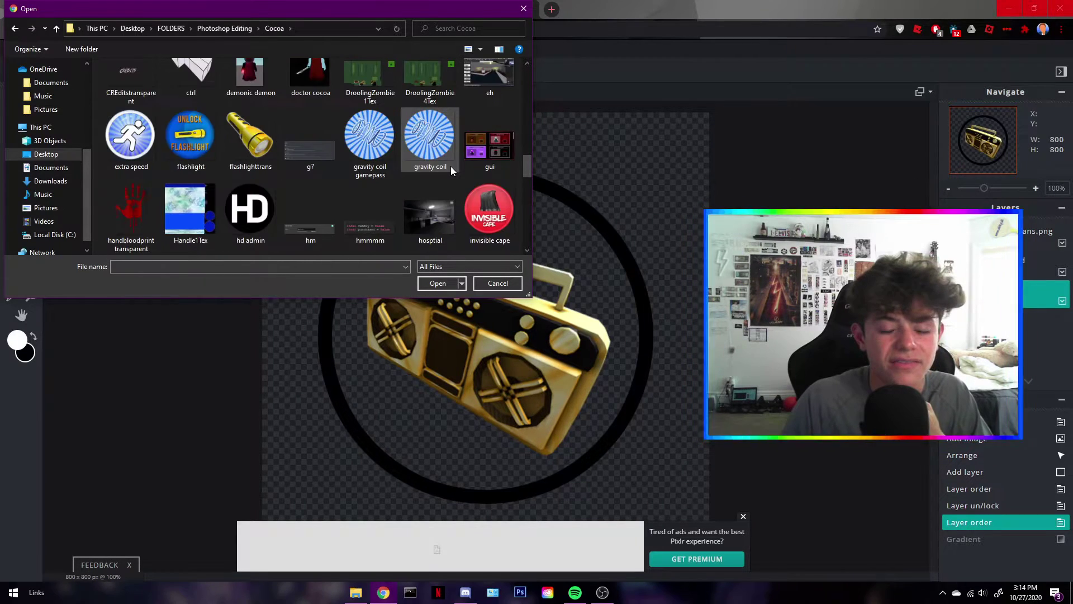
{"action": "scroll", "coordinate": [450, 166], "scroll_direction": "down", "scroll_amount": 5}
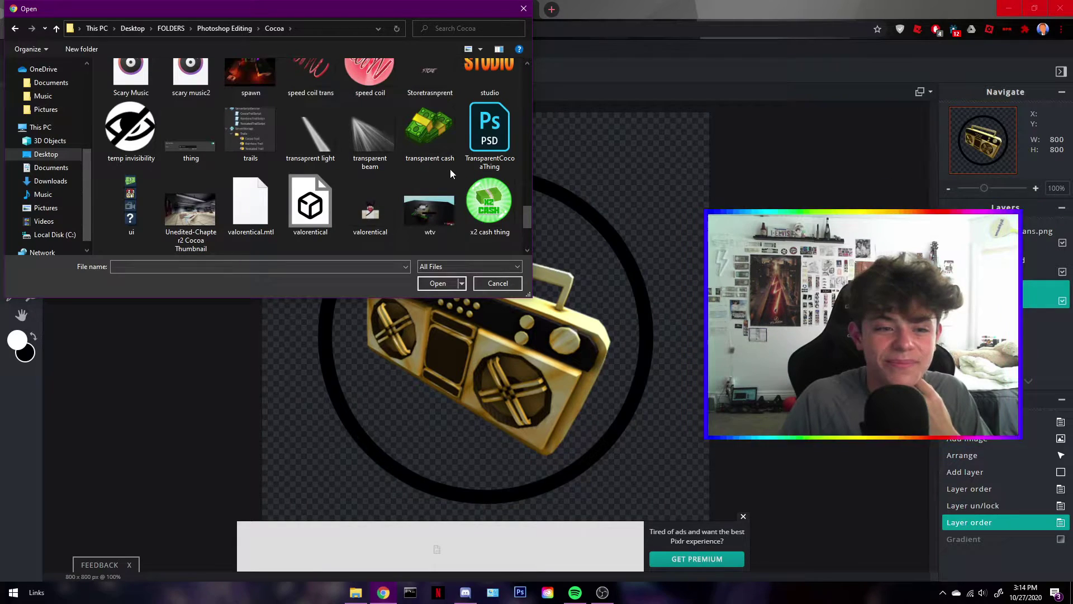
{"action": "scroll", "coordinate": [449, 176], "scroll_direction": "up", "scroll_amount": 2}
{"action": "scroll", "coordinate": [446, 183], "scroll_direction": "up", "scroll_amount": 3}
{"action": "scroll", "coordinate": [443, 185], "scroll_direction": "up", "scroll_amount": 10}
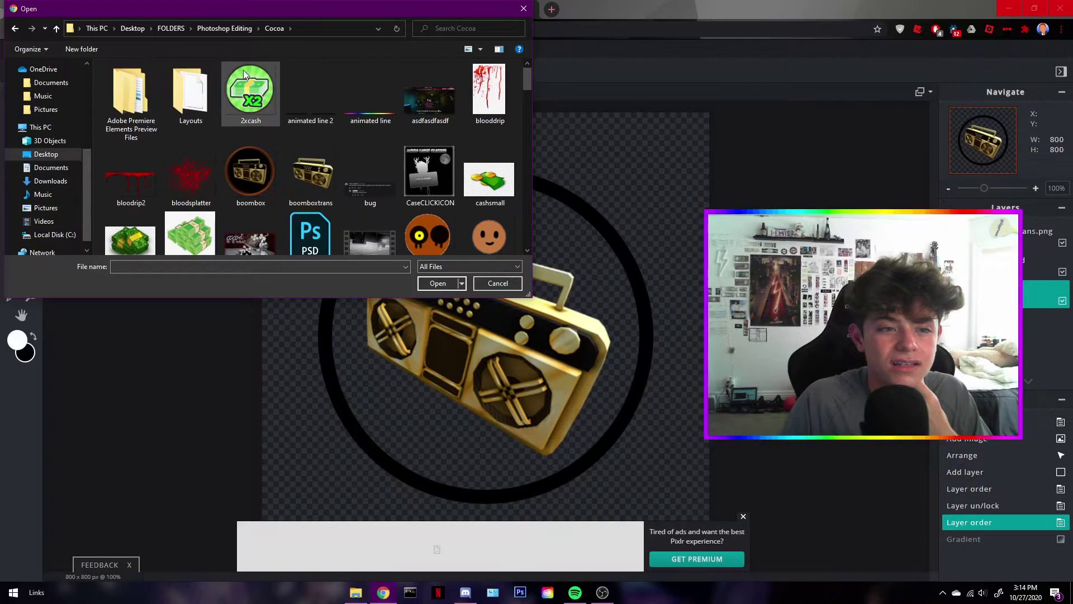
Go back to the Photoshop Editing folder and choose the Thumbnail Pack folder as the image source
{"action": "left_click", "coordinate": [218, 27]}
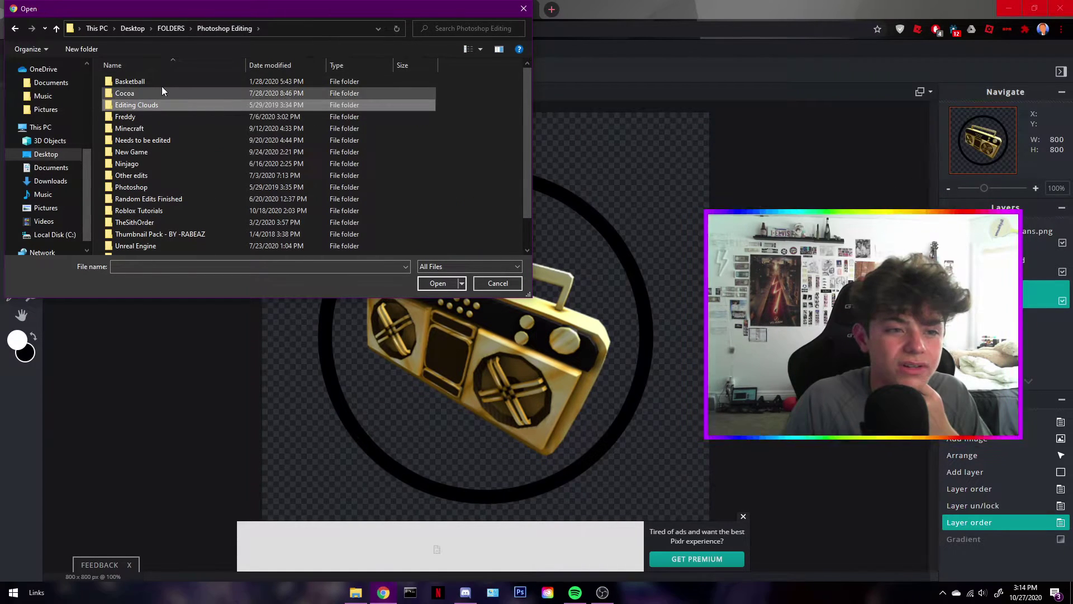
{"action": "scroll", "coordinate": [163, 210], "scroll_direction": "down", "scroll_amount": 1}
{"action": "left_click", "coordinate": [168, 202]}
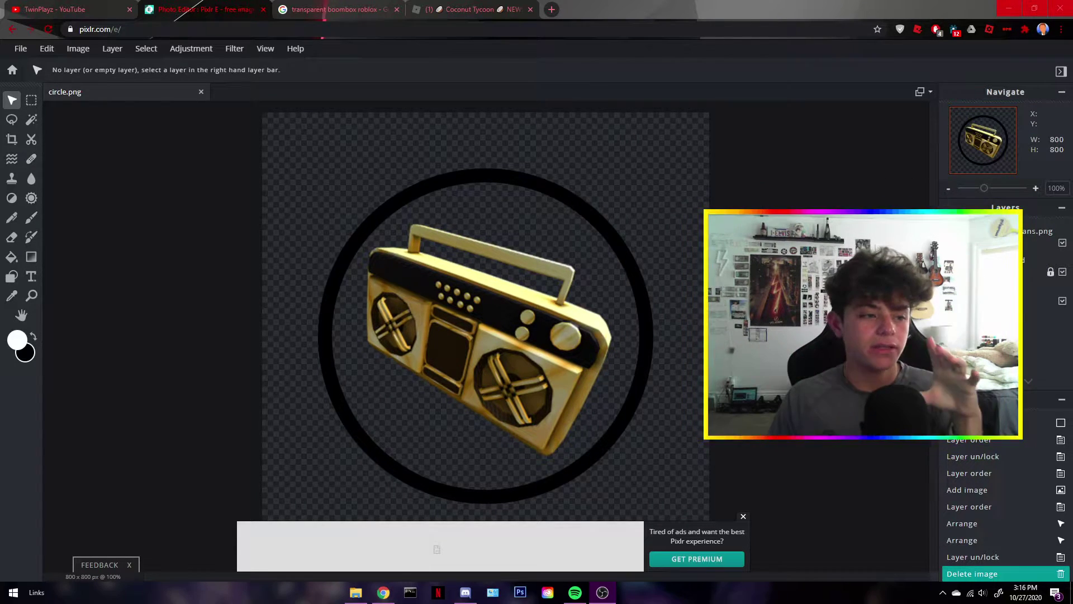
Set the Gradient tool to radial on the empty bottom layer, try a short white-to-black gradient and undo it
{"action": "left_click", "coordinate": [31, 256]}
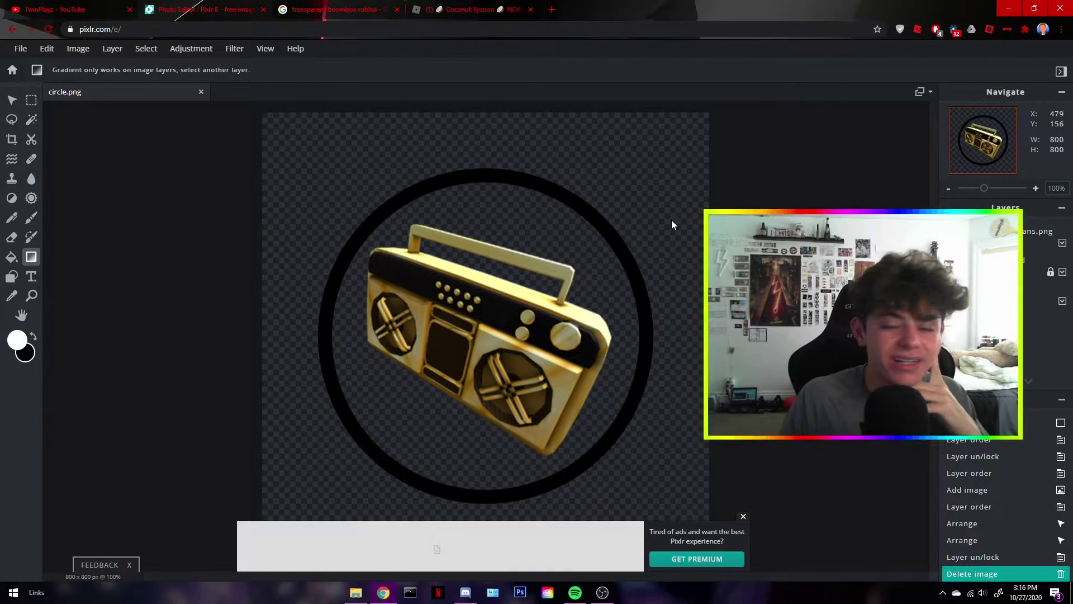
{"action": "left_click", "coordinate": [995, 293]}
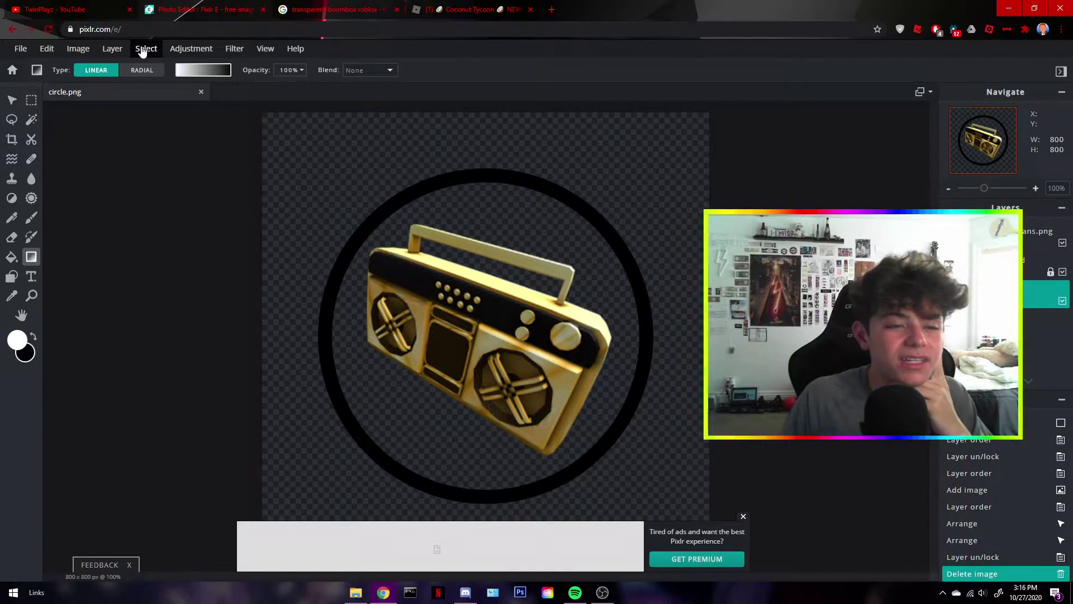
{"action": "left_click", "coordinate": [142, 72]}
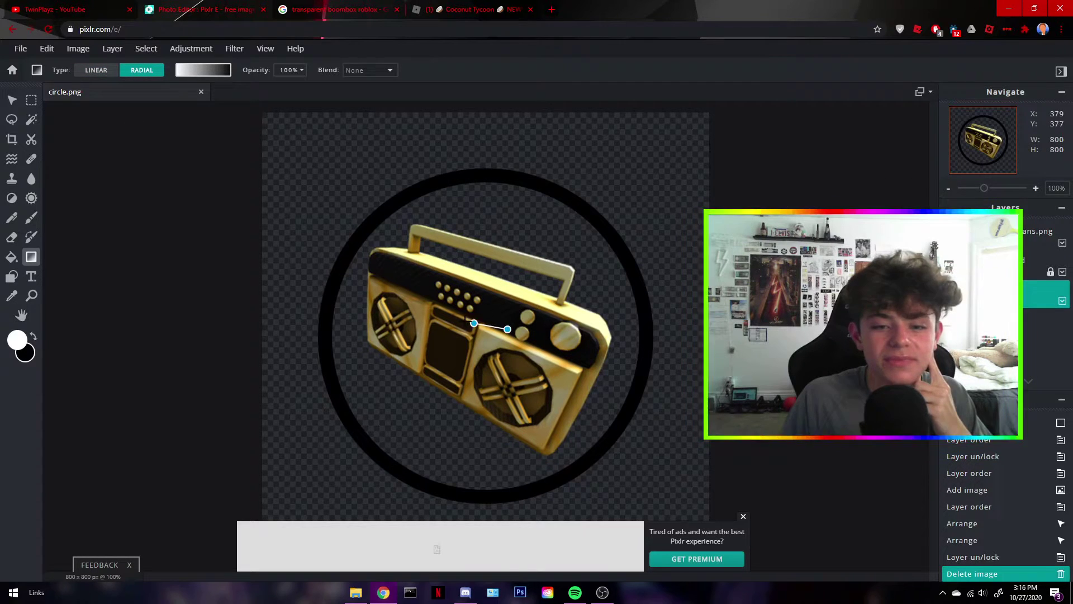
{"action": "left_click_drag", "start_coordinate": [474, 323], "coordinate": [508, 329]}
{"action": "key", "text": "ctrl+z"}
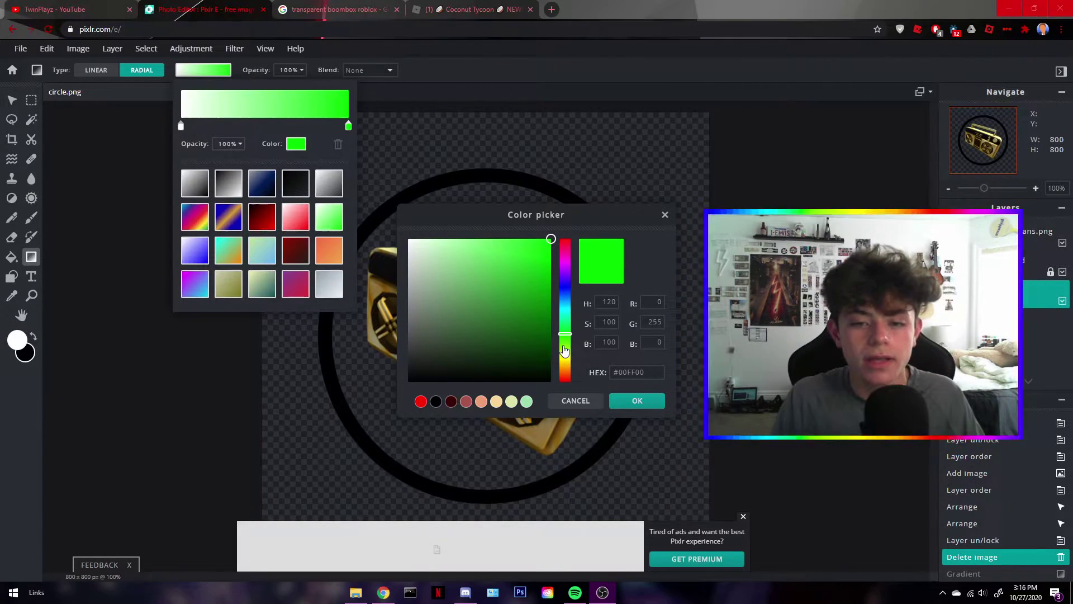
Change the green end colour of the white-to-green gradient to a muted gold
{"action": "left_click_drag", "start_coordinate": [564, 351], "coordinate": [568, 372]}
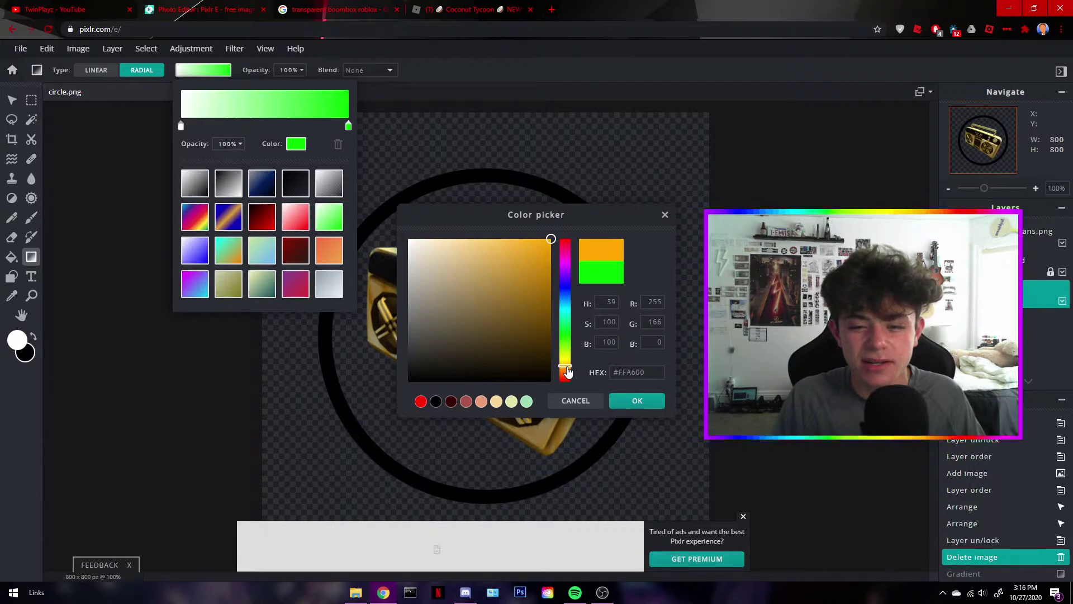
{"action": "left_click_drag", "start_coordinate": [547, 263], "coordinate": [508, 267]}
{"action": "left_click", "coordinate": [637, 400]}
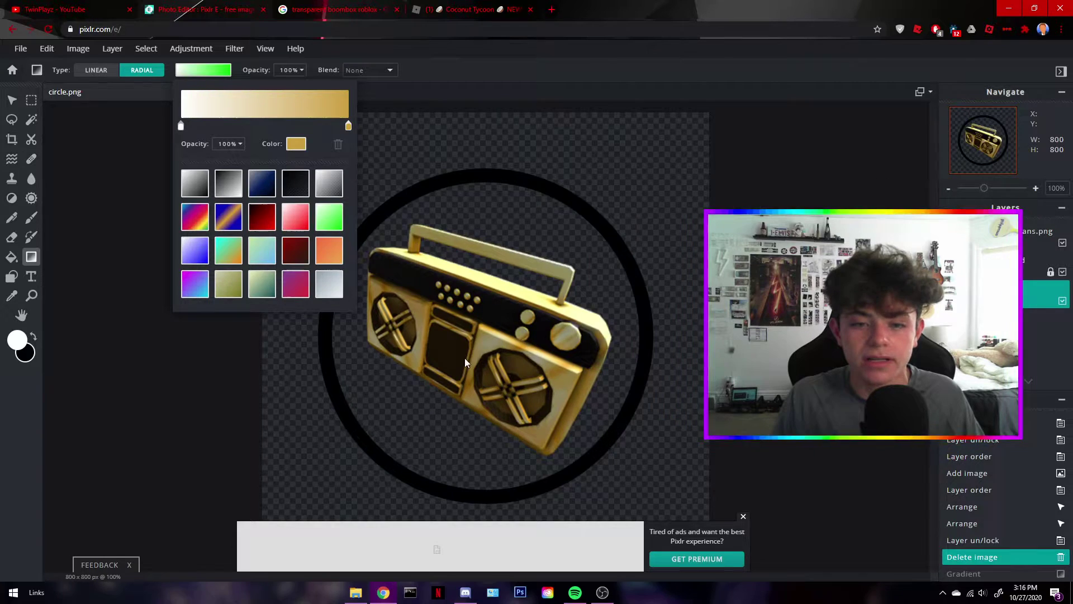
{"action": "left_click", "coordinate": [204, 77]}
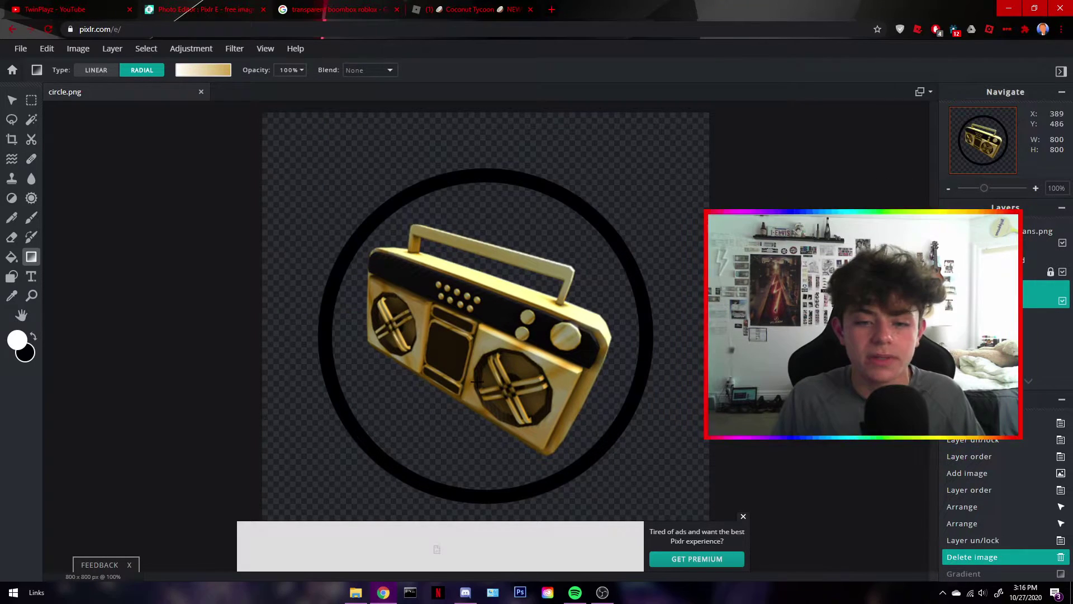
Fill the bottom layer with a white-to-gold radial gradient running from the boombox's centre to the lower-left canvas corner, undoing a first off-centre attempt
{"action": "left_click_drag", "start_coordinate": [436, 403], "coordinate": [270, 525]}
{"action": "key", "text": "ctrl+z"}
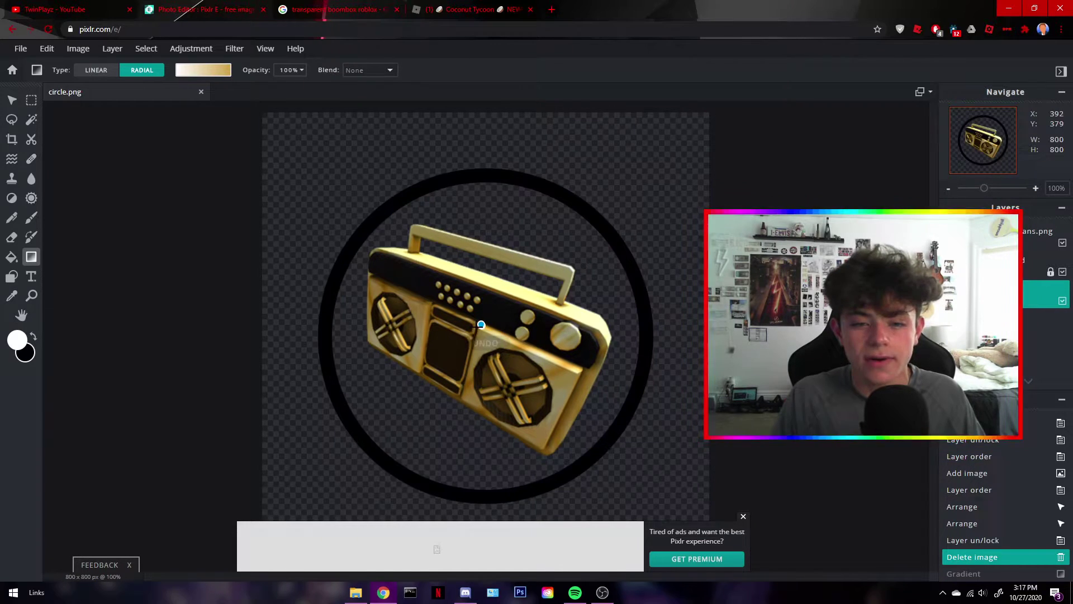
{"action": "left_click_drag", "start_coordinate": [482, 324], "coordinate": [264, 535]}
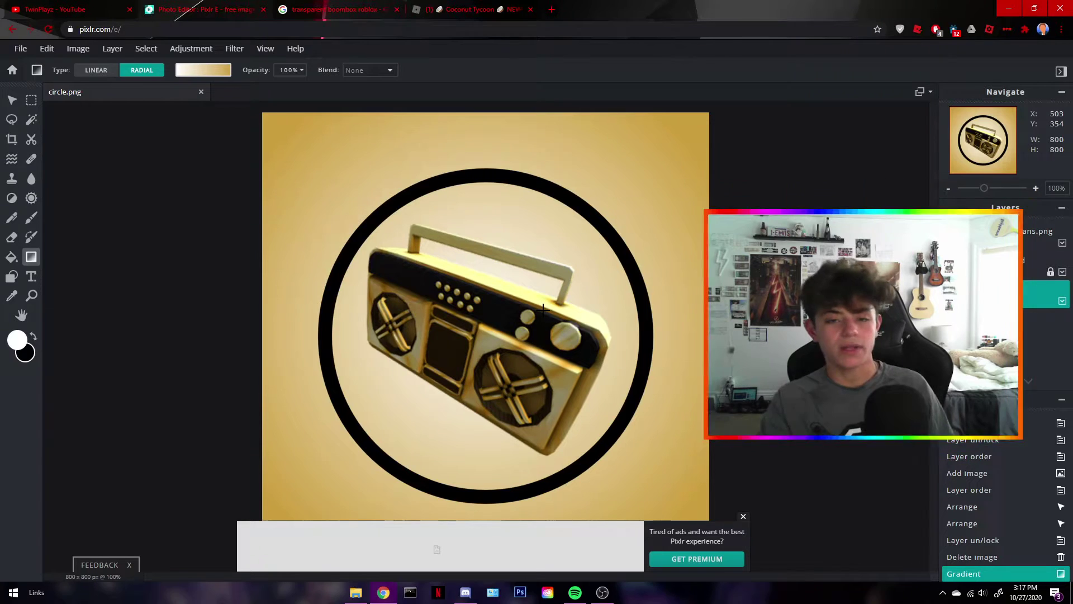
Make the boombox image layer the active layer
{"action": "left_click", "coordinate": [995, 265]}
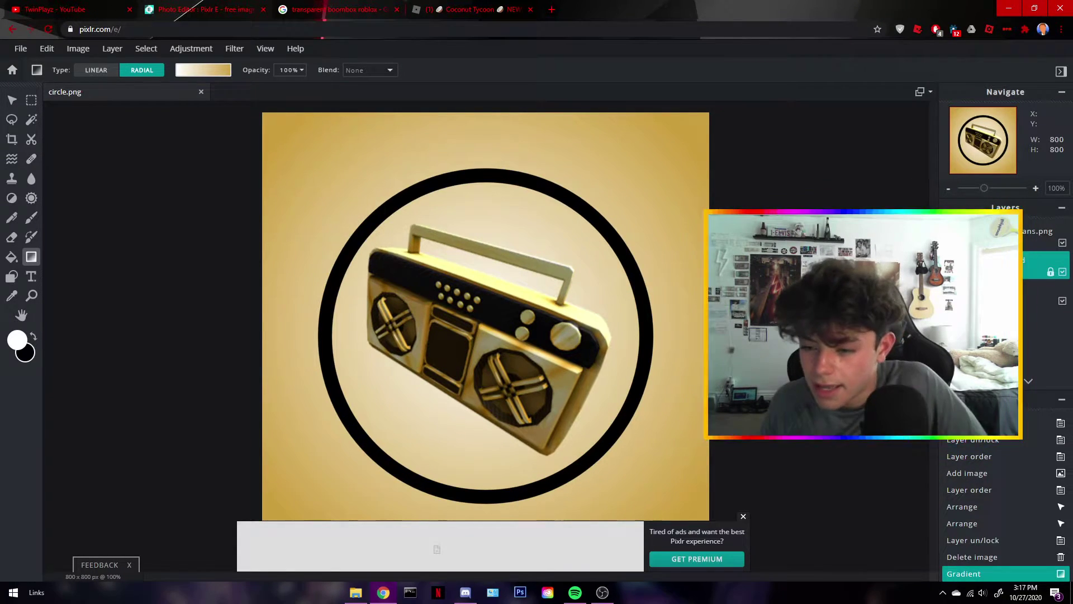
{"action": "left_click", "coordinate": [995, 236]}
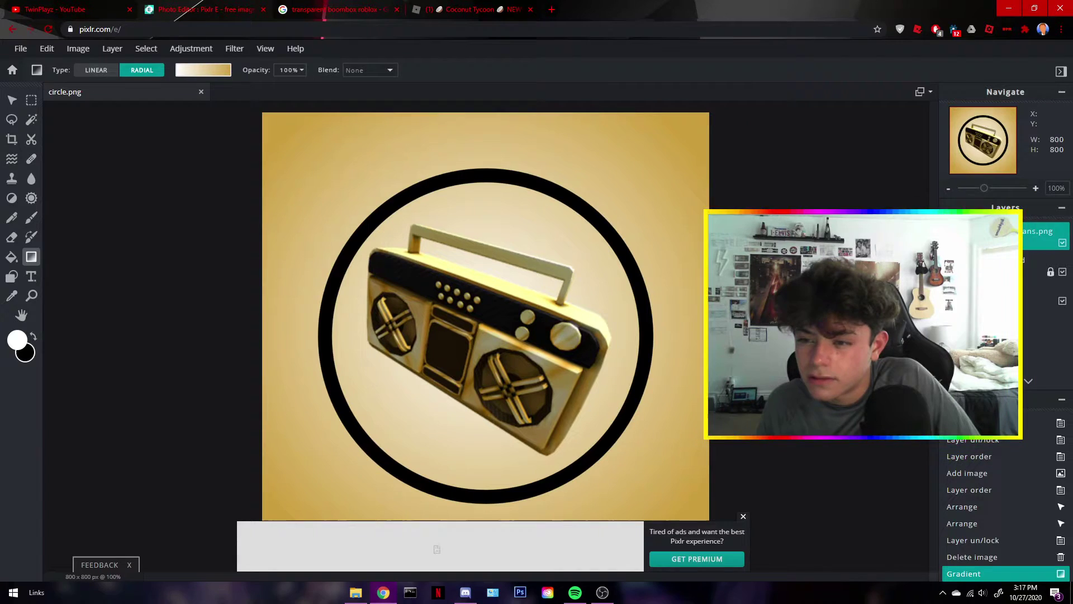
{"action": "scroll", "coordinate": [1007, 450], "scroll_direction": "down", "scroll_amount": 1}
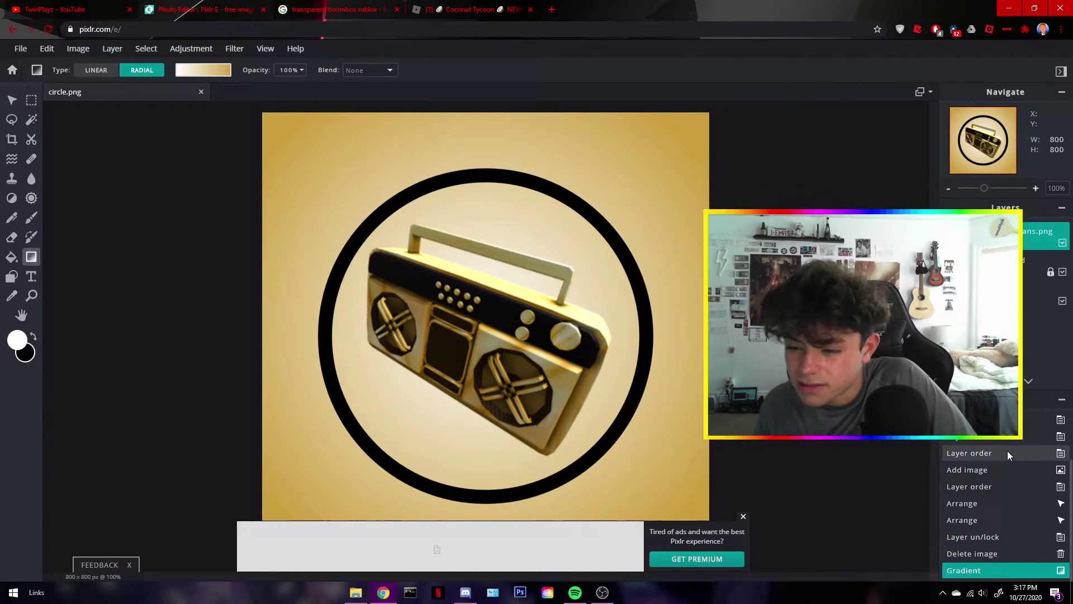
{"action": "scroll", "coordinate": [1008, 451], "scroll_direction": "up", "scroll_amount": 2}
{"action": "left_click", "coordinate": [982, 381]}
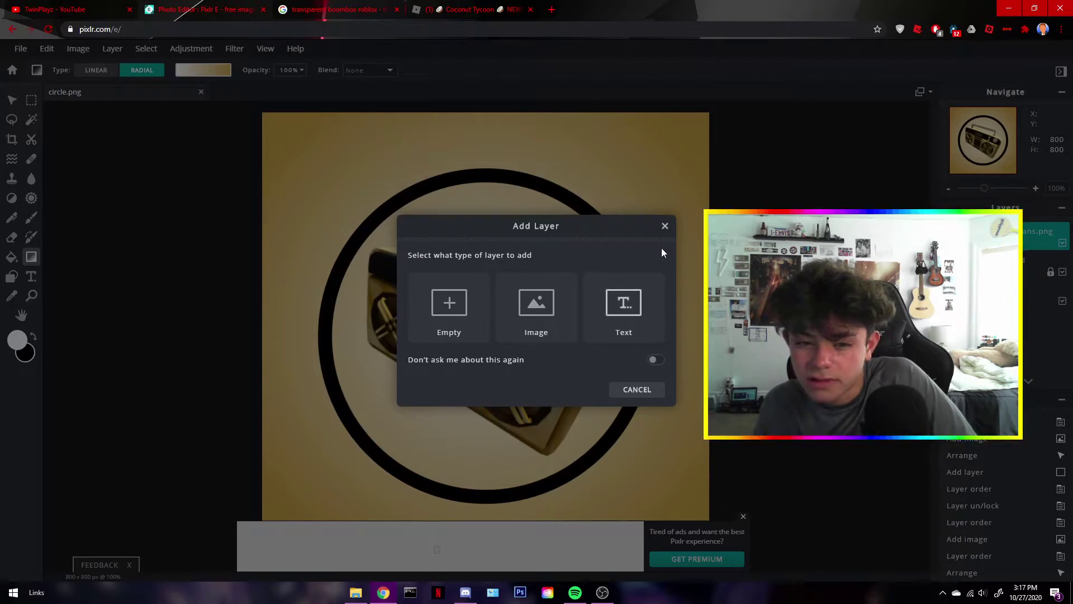
{"action": "left_click", "coordinate": [665, 225]}
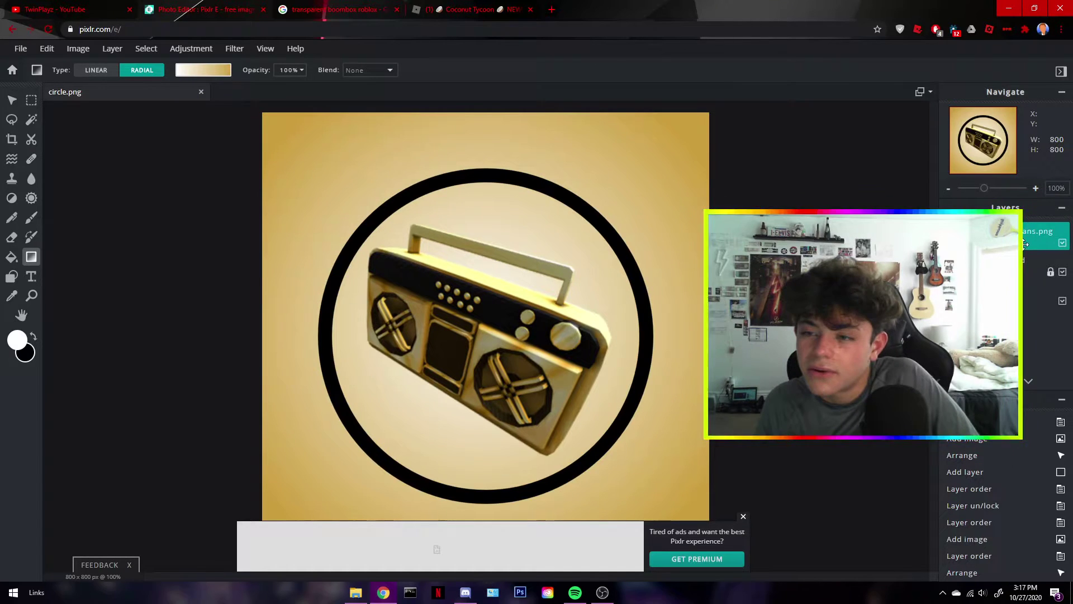
Apply a thin, softly feathered white outer glow at full opacity to the boombox layer
{"action": "left_click", "coordinate": [230, 50]}
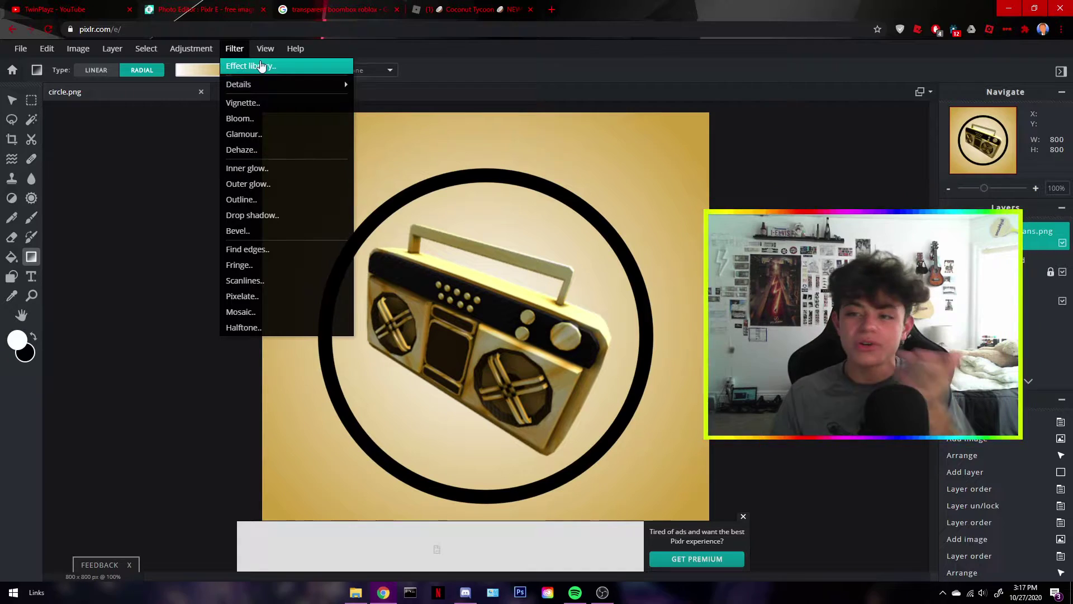
{"action": "left_click", "coordinate": [237, 52]}
{"action": "left_click", "coordinate": [228, 53]}
{"action": "left_click", "coordinate": [230, 52]}
{"action": "left_click", "coordinate": [229, 53]}
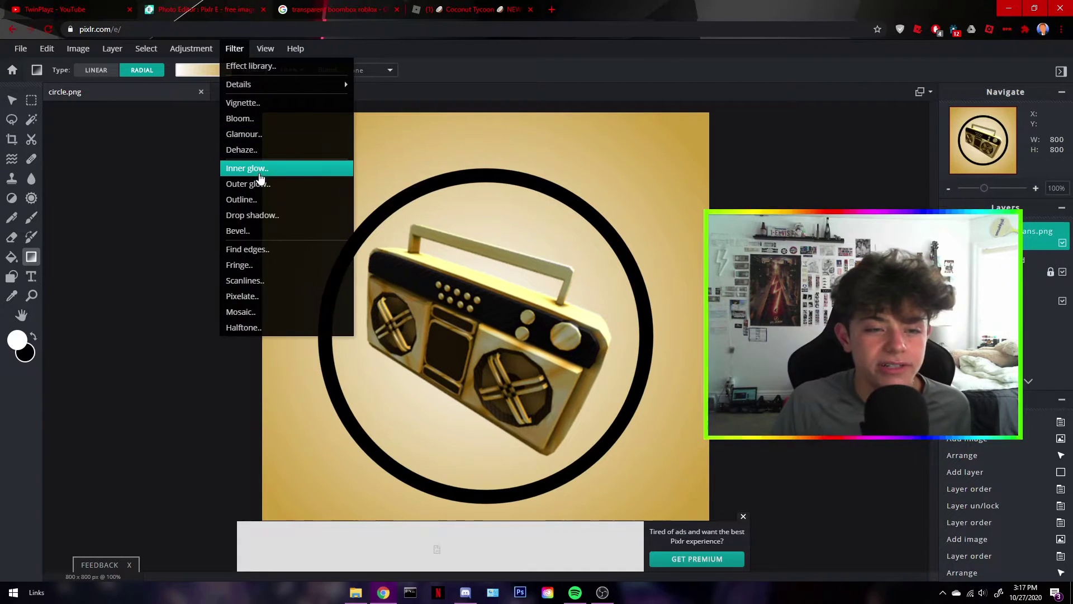
{"action": "left_click", "coordinate": [260, 183]}
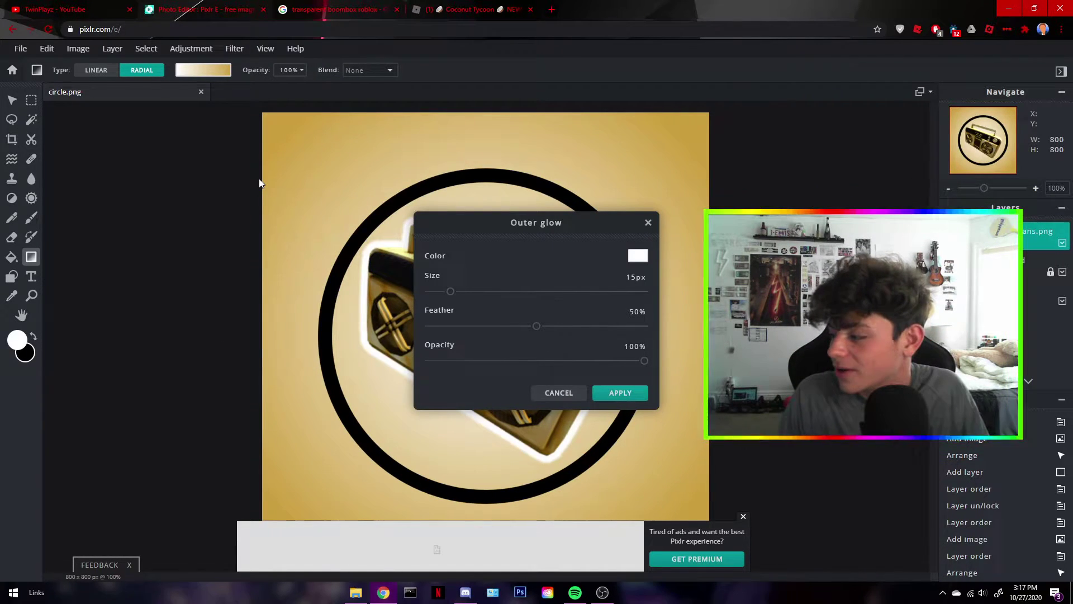
{"action": "left_click_drag", "start_coordinate": [451, 291], "coordinate": [459, 292]}
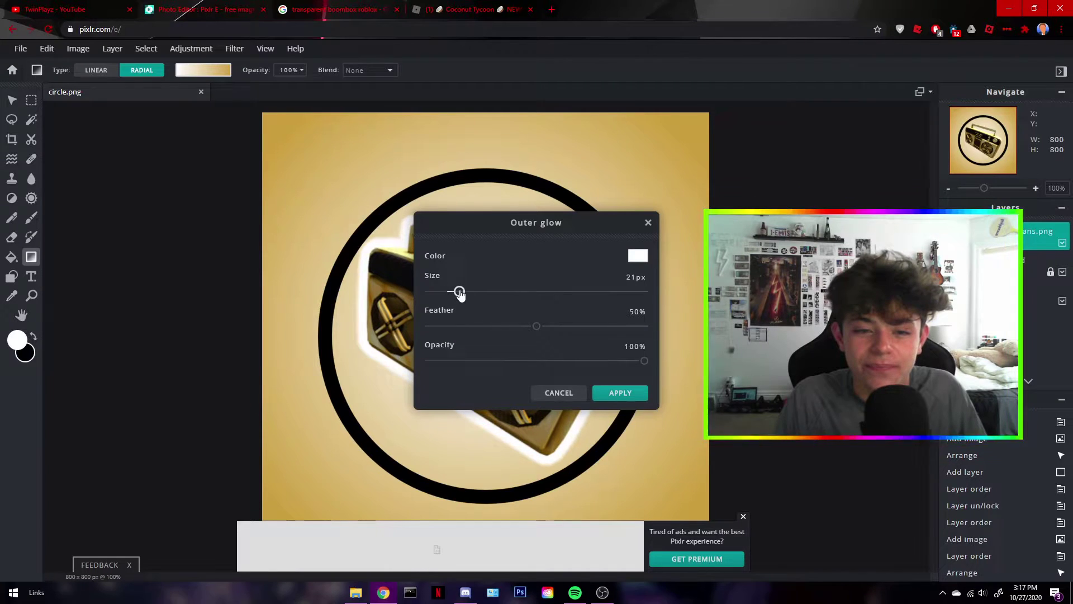
{"action": "left_click_drag", "start_coordinate": [458, 217], "coordinate": [720, 186]}
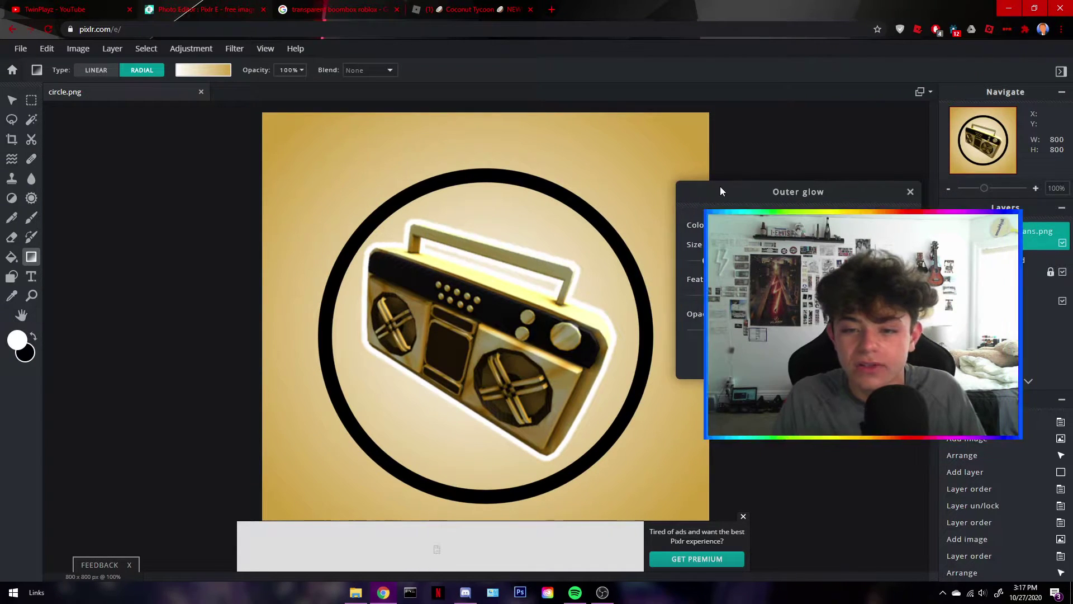
{"action": "left_click", "coordinate": [700, 261]}
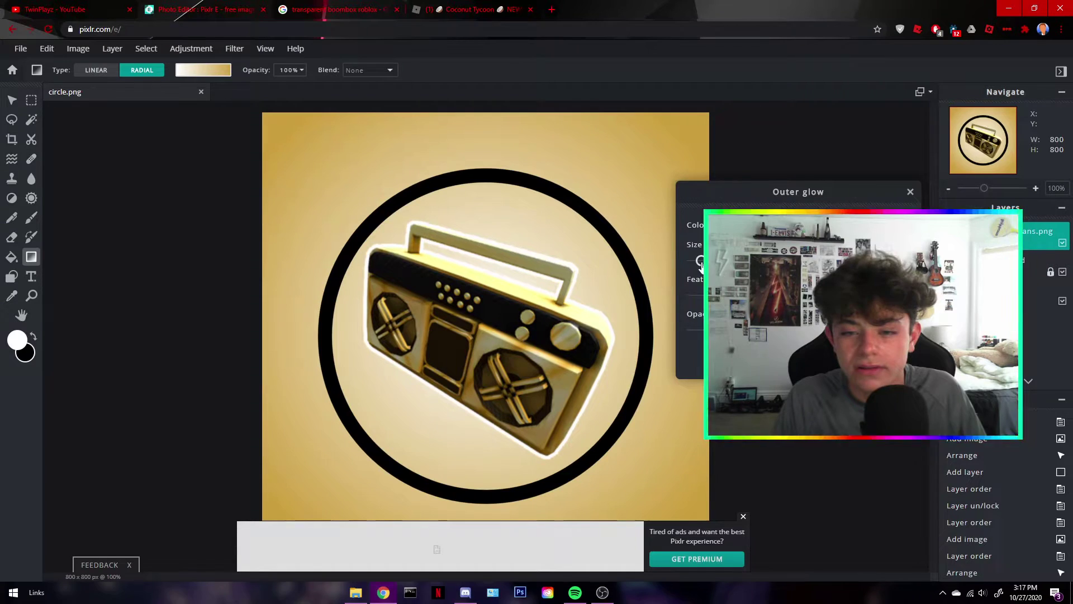
{"action": "mouse_move", "coordinate": [707, 295]}
{"action": "left_mouse_down"}
{"action": "mouse_move", "coordinate": [692, 296]}
{"action": "mouse_move", "coordinate": [708, 295]}
{"action": "left_mouse_up"}
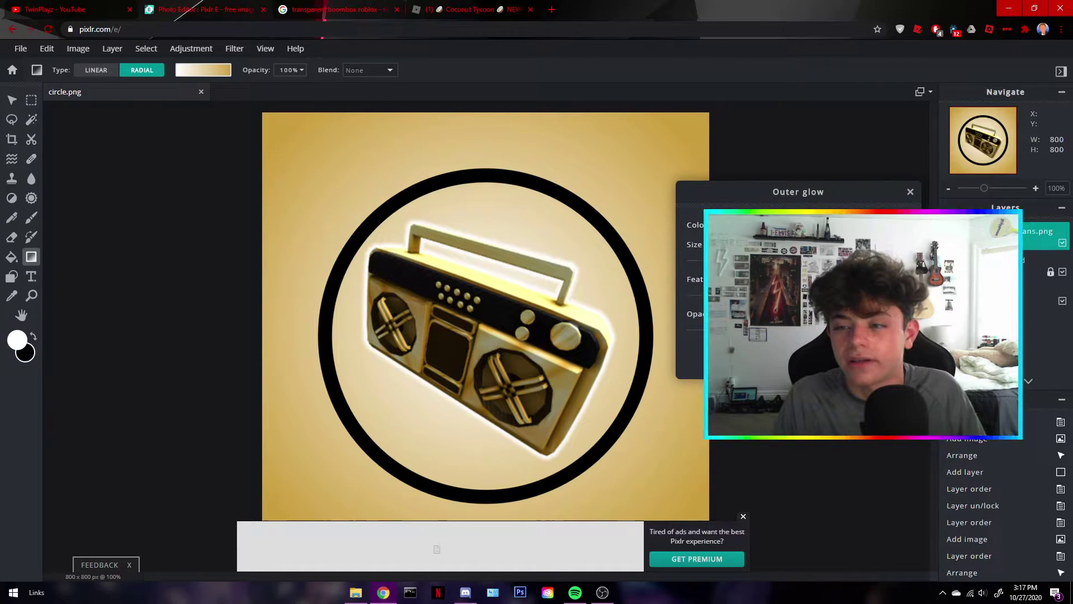
{"action": "left_click", "coordinate": [832, 357]}
Apply a white outer glow to the black circle layer, accepting the filter's offered settings
{"action": "left_click", "coordinate": [989, 265]}
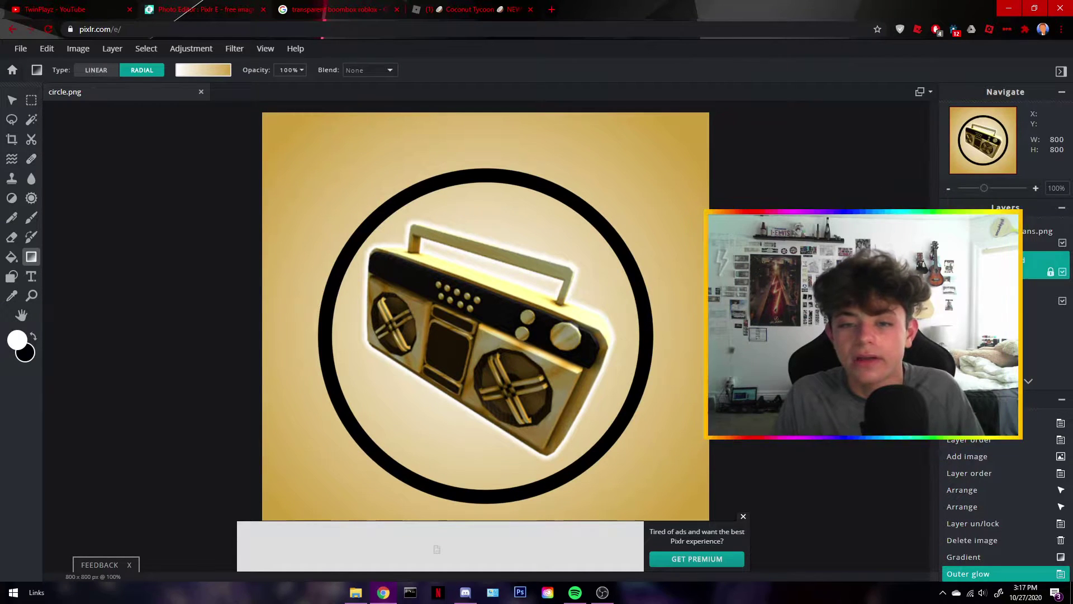
{"action": "left_click", "coordinate": [224, 50]}
{"action": "left_click", "coordinate": [263, 183]}
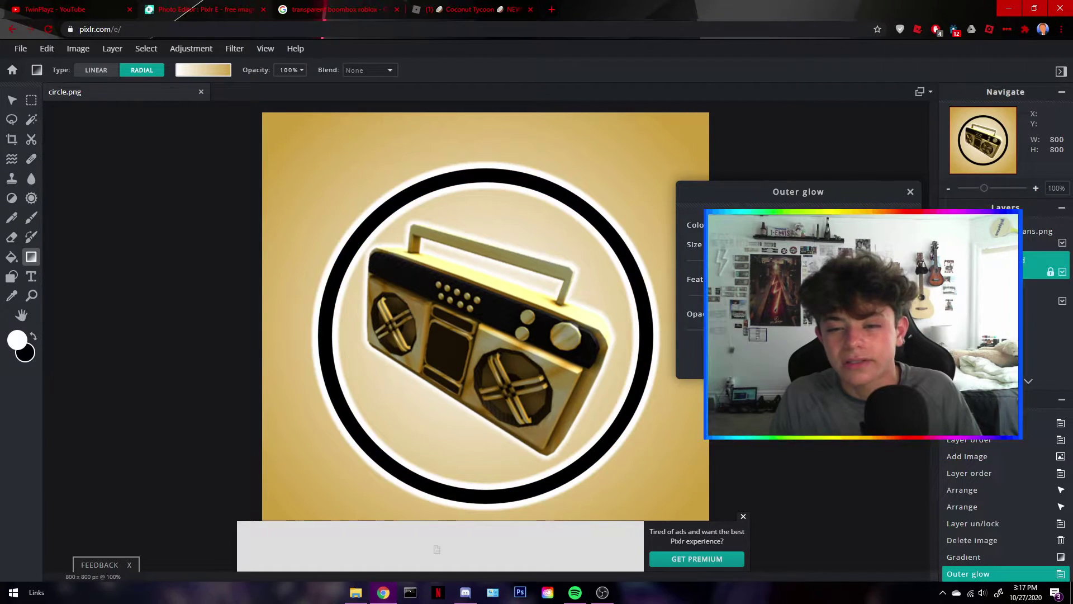
{"action": "key", "text": "Return"}
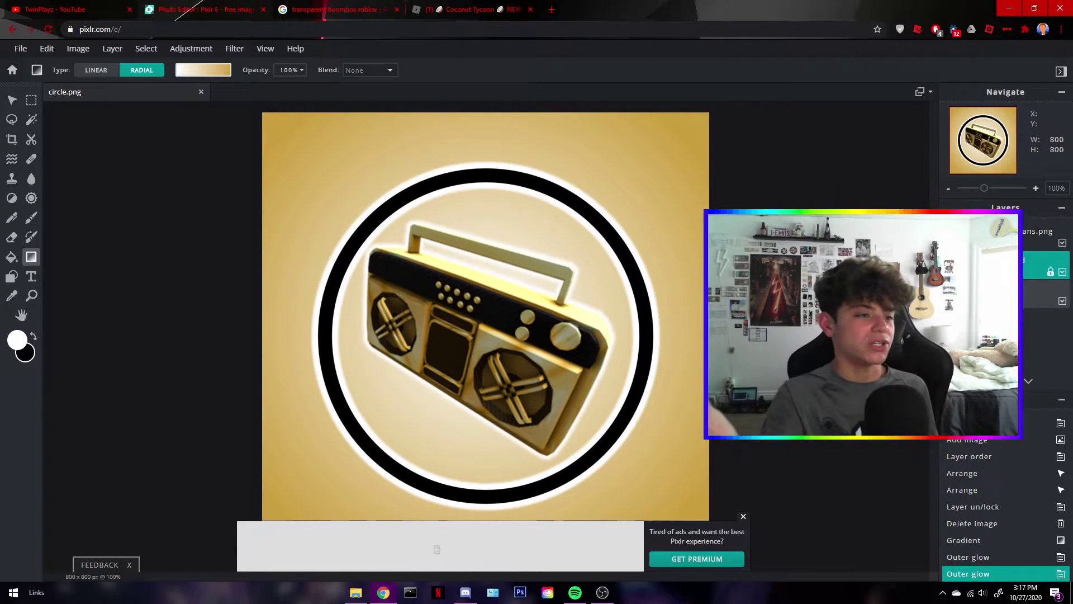
Close the advertisement, check the icon at a small size and save the image as BoomBox.png
{"action": "left_click", "coordinate": [743, 516]}
{"action": "scroll", "coordinate": [694, 330], "scroll_direction": "down", "scroll_amount": 3}
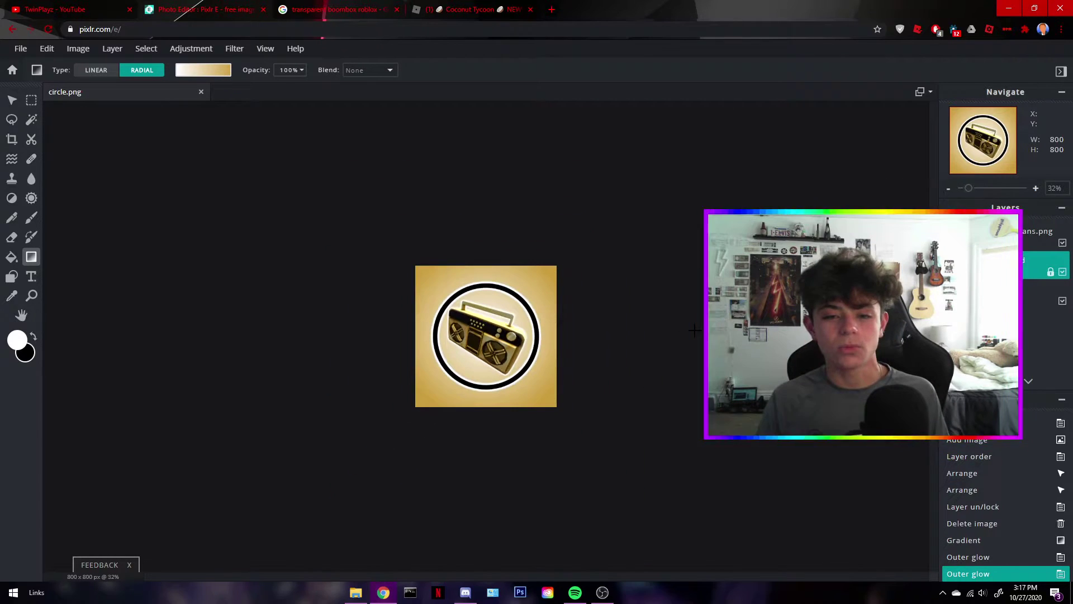
{"action": "scroll", "coordinate": [643, 327], "scroll_direction": "up", "scroll_amount": 4}
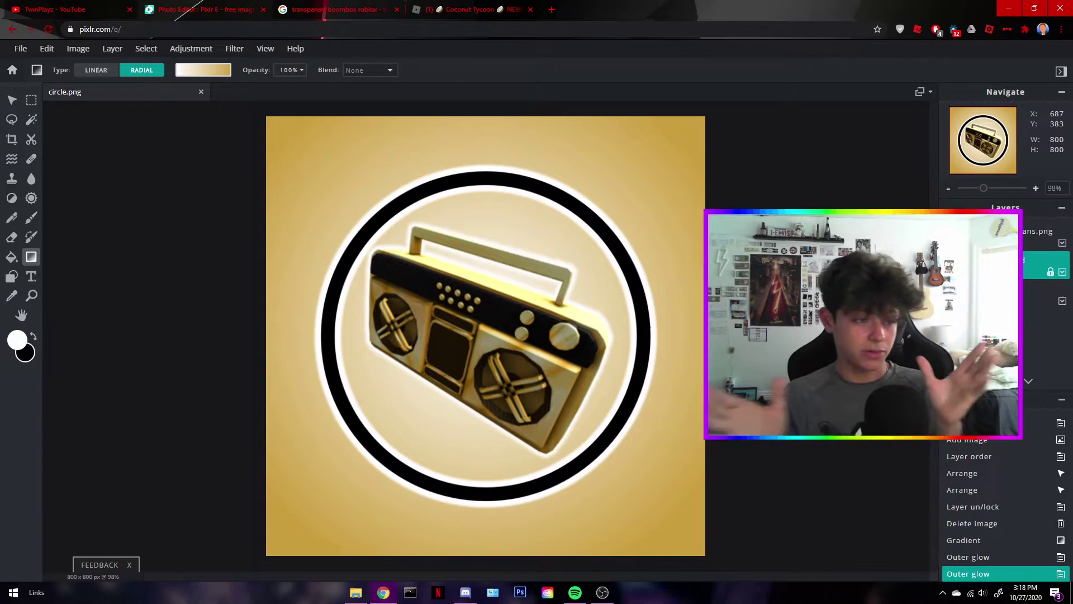
{"action": "left_click", "coordinate": [19, 49]}
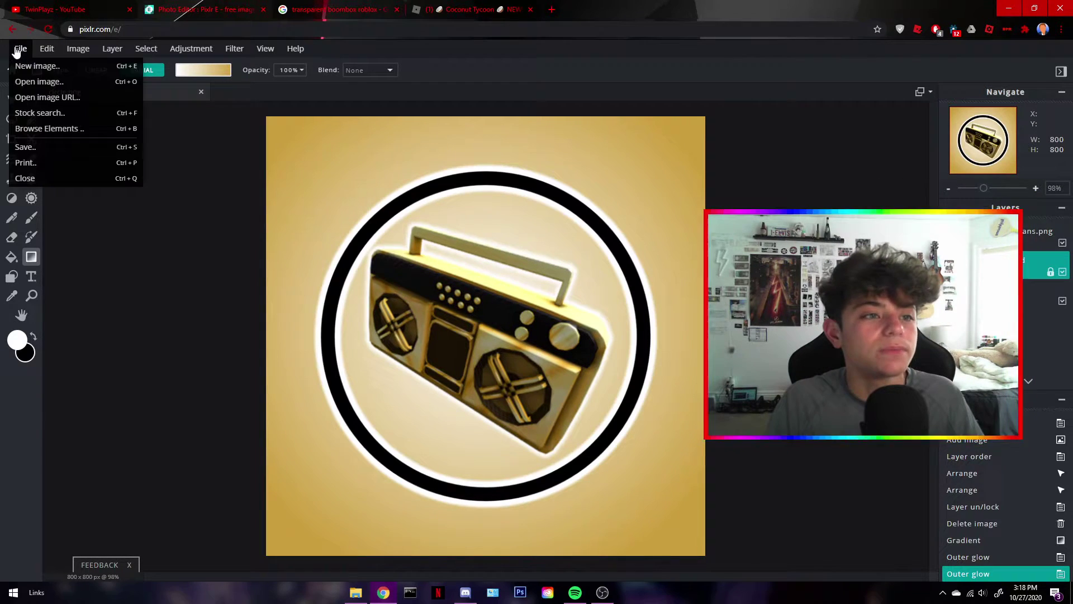
{"action": "left_click", "coordinate": [60, 147]}
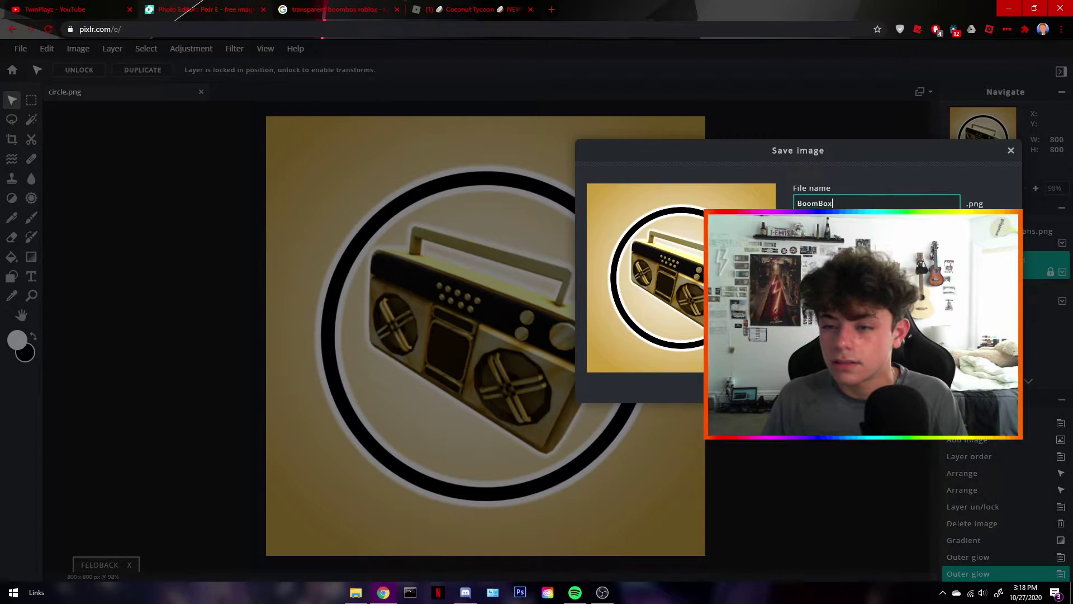
{"action": "key", "text": "Return"}
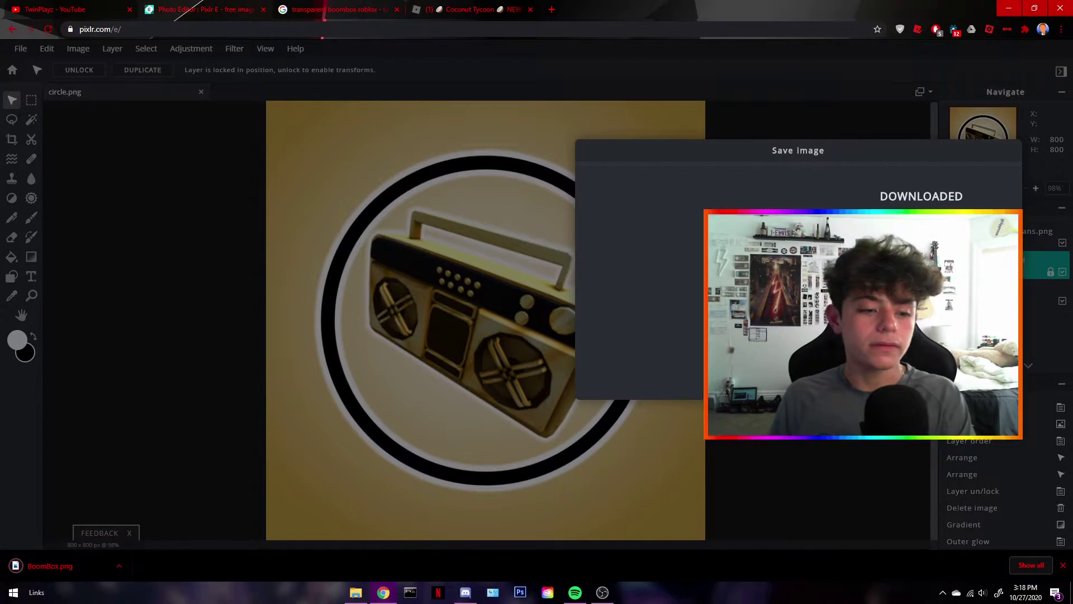
Open the downloaded BoomBox.png to check it, and close both the preview and the save dialog
{"action": "left_click", "coordinate": [79, 559]}
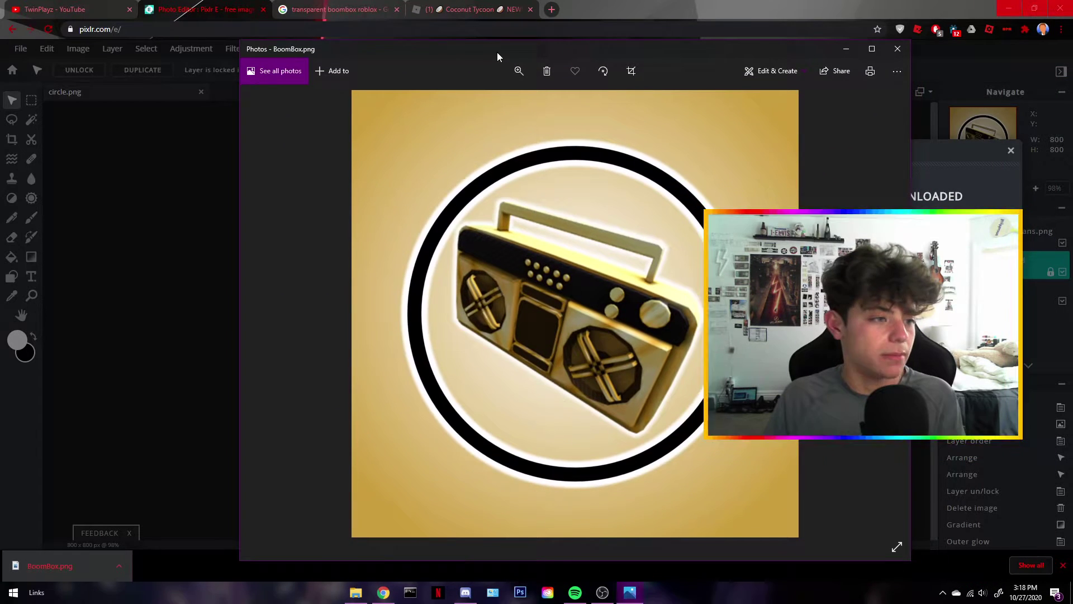
{"action": "left_click", "coordinate": [898, 49]}
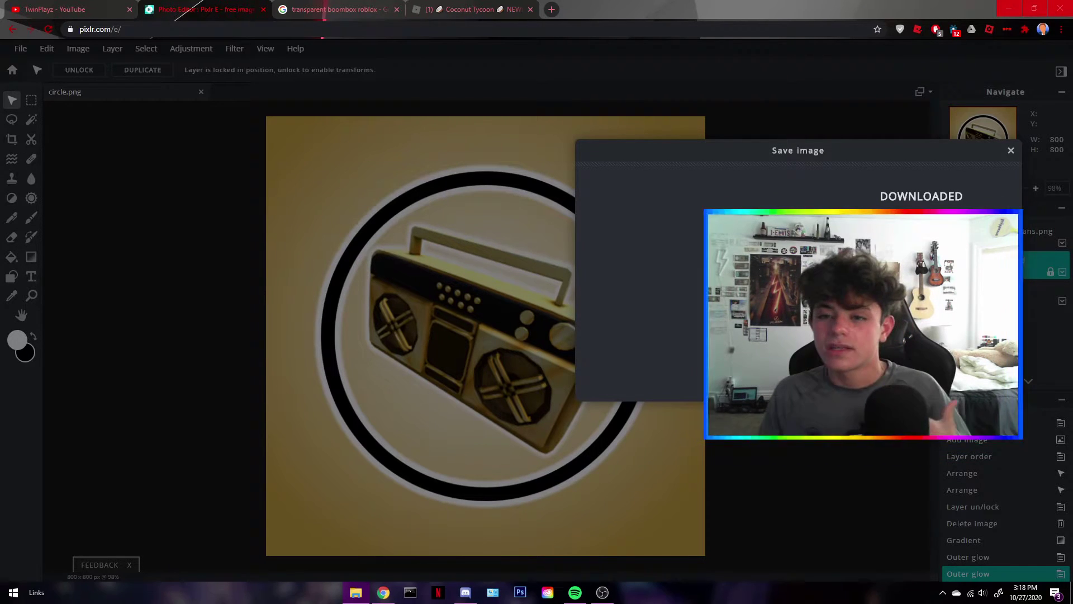
{"action": "left_click", "coordinate": [833, 145]}
{"action": "left_click", "coordinate": [1010, 150]}
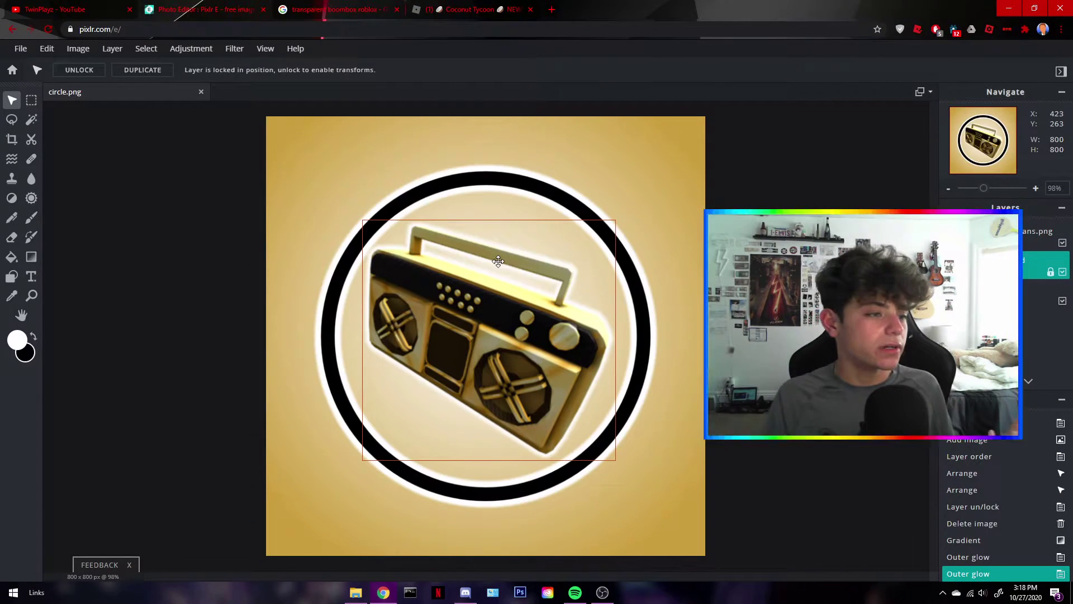
Delete the boombox image from inside the circle
{"action": "left_click", "coordinate": [520, 331]}
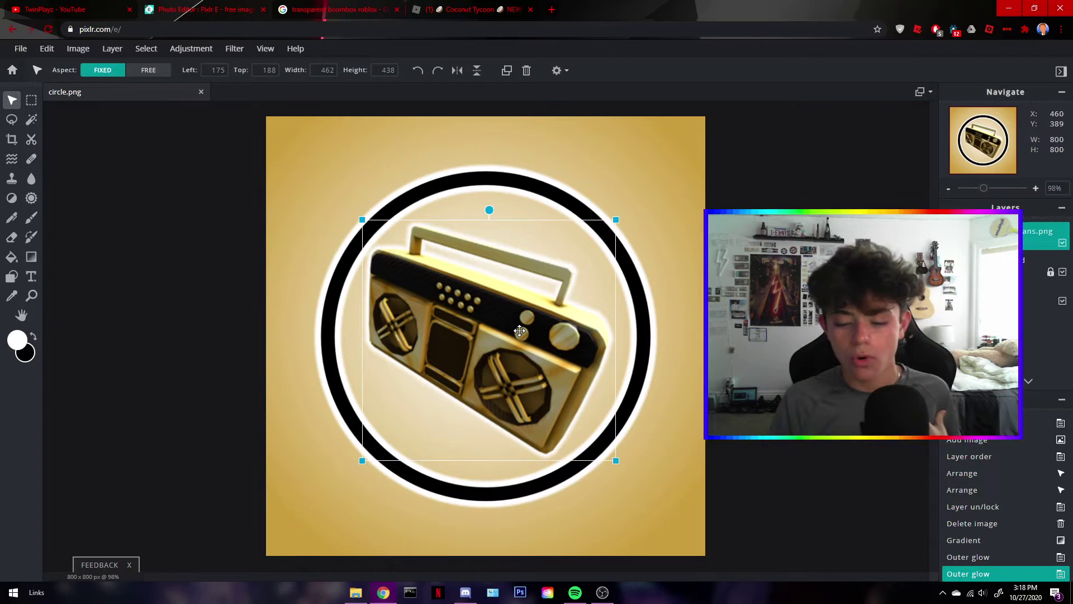
{"action": "key", "text": "Delete"}
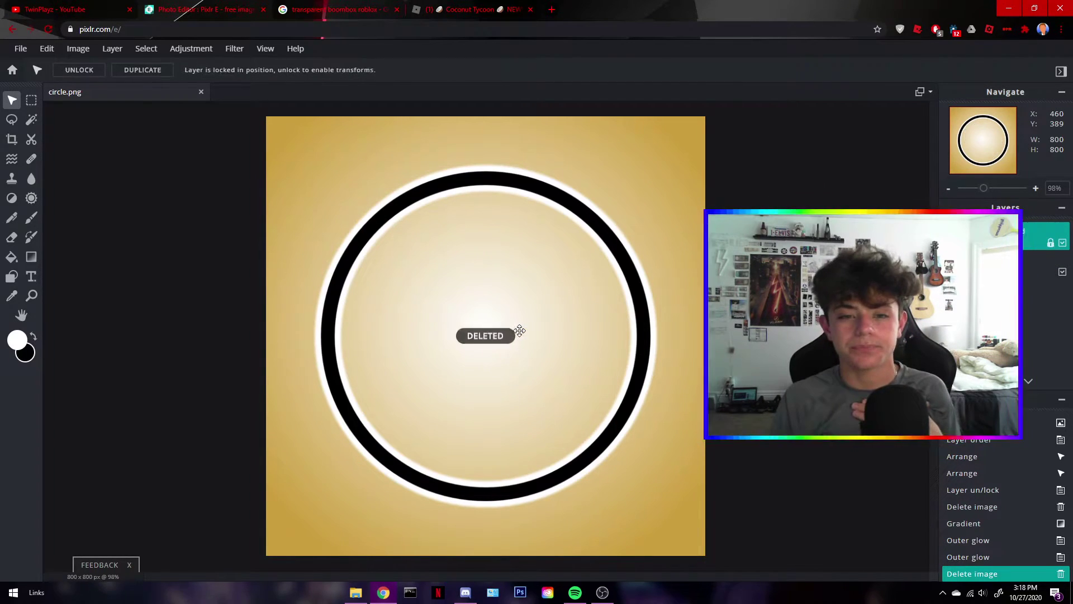
Add a text layer across the middle of the circle and replace the placeholder wording with the test text "asdf"
{"action": "key", "text": "t"}
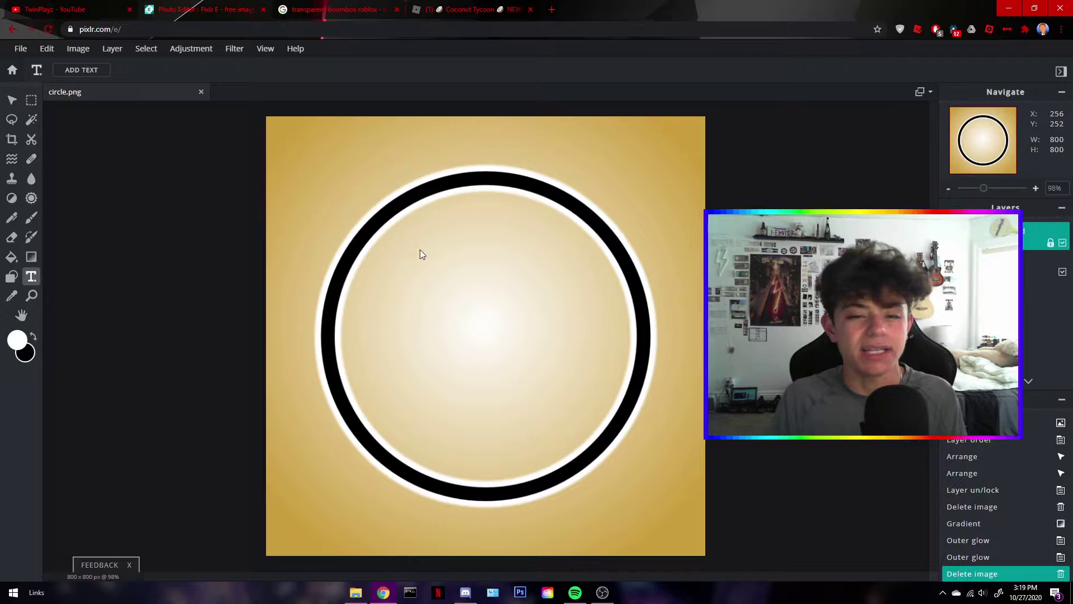
{"action": "left_click", "coordinate": [454, 291]}
{"action": "left_click", "coordinate": [795, 303]}
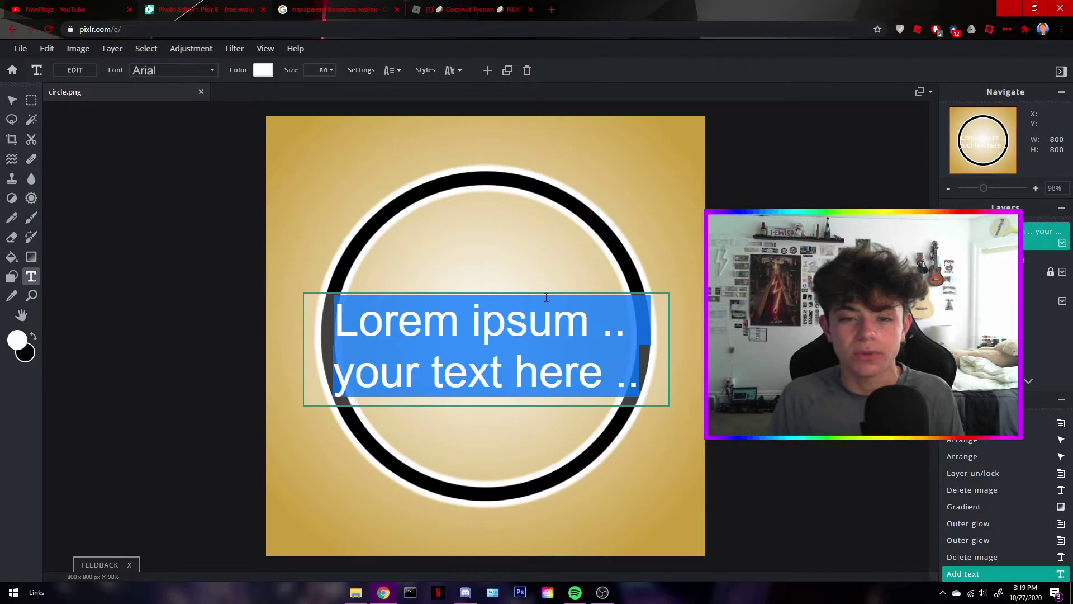
{"action": "key", "text": "BackSpace"}
{"action": "type", "text": "VIP"}
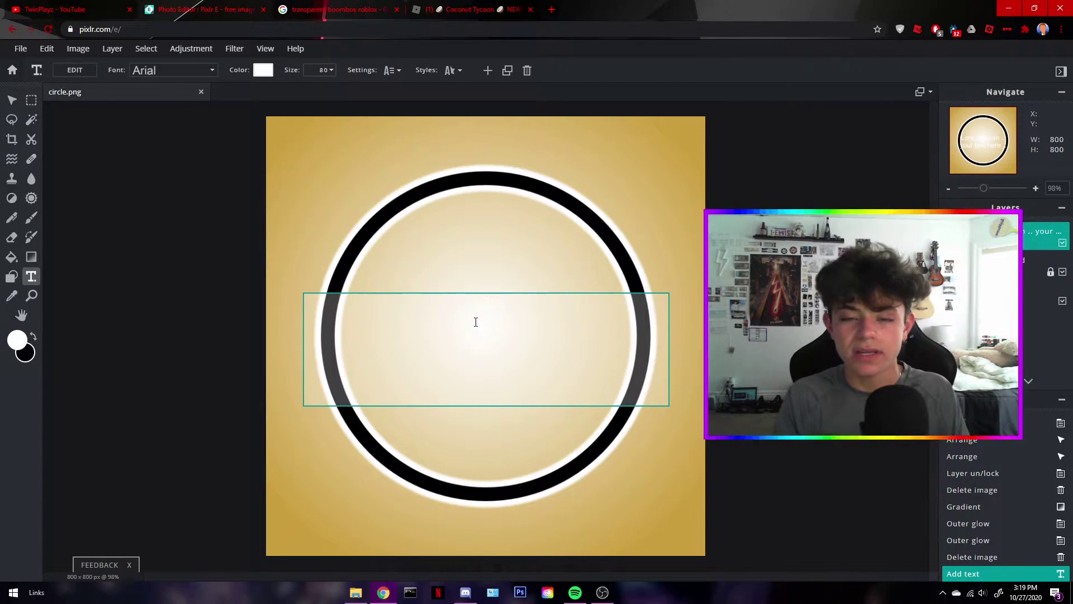
{"action": "key", "text": "BackSpace"}
{"action": "key", "text": "BackSpace"}
{"action": "key", "text": "BackSpace"}
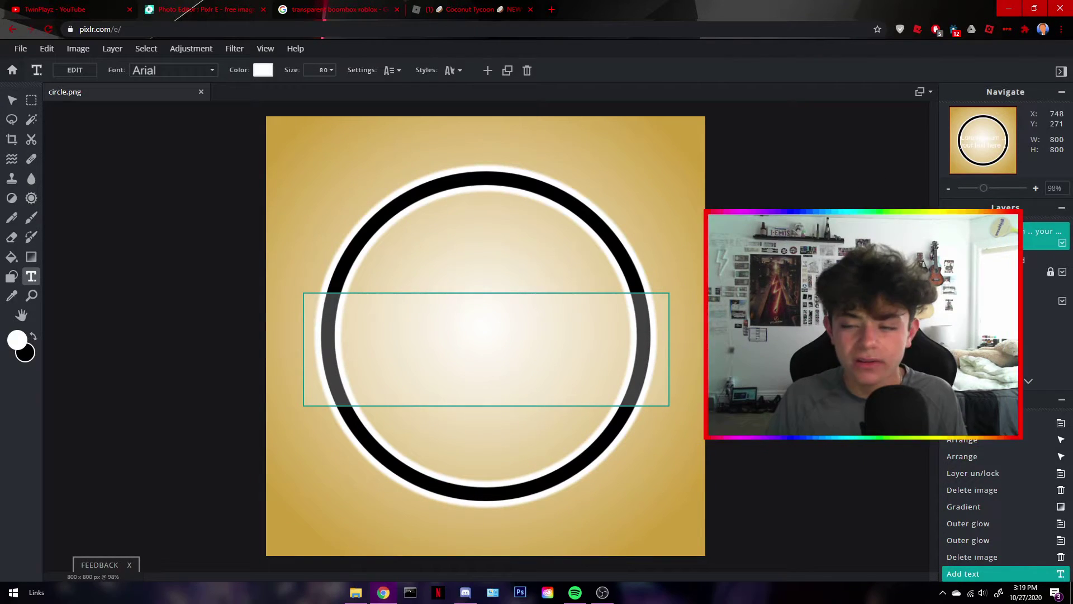
{"action": "type", "text": "asdf"}
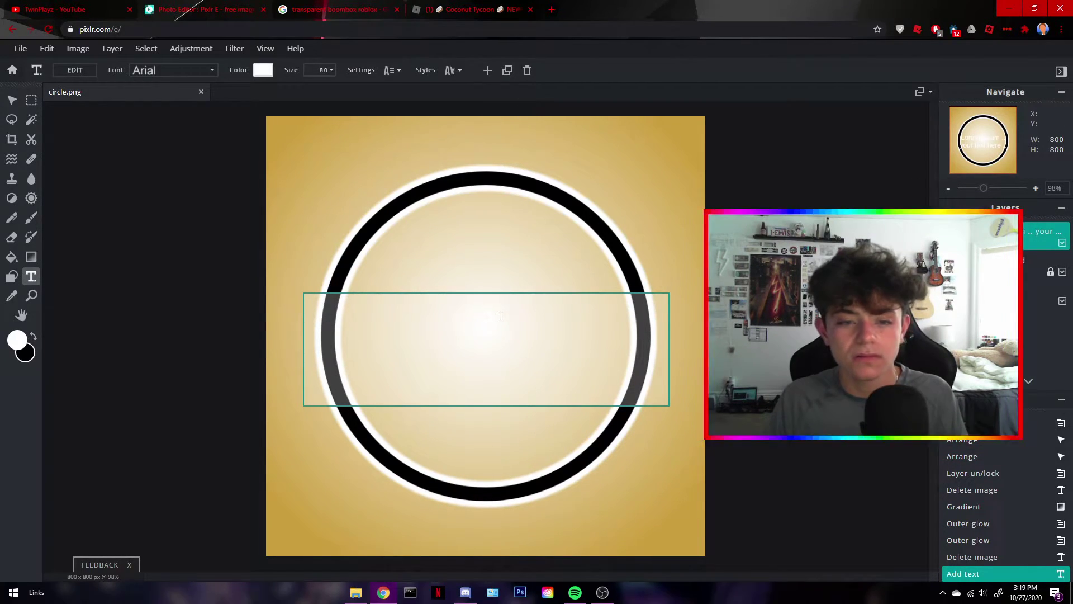
{"action": "left_click", "coordinate": [486, 254]}
Change the colour of the "asdf" text from the swatches to black
{"action": "double_click", "coordinate": [530, 311]}
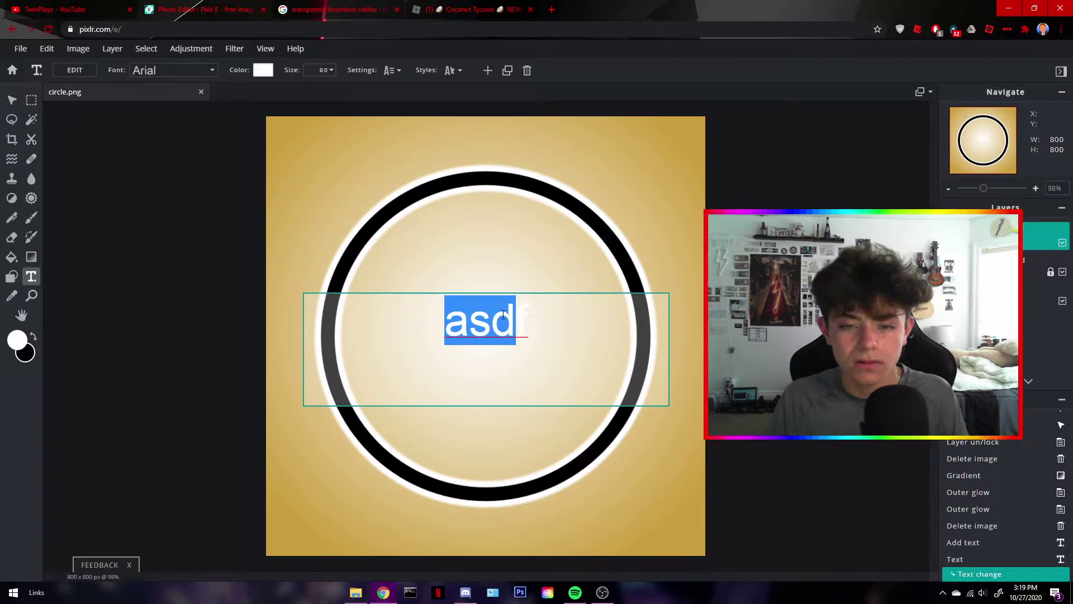
{"action": "left_click", "coordinate": [542, 312]}
{"action": "left_click_drag", "start_coordinate": [577, 312], "coordinate": [442, 316]}
{"action": "left_click", "coordinate": [267, 71]}
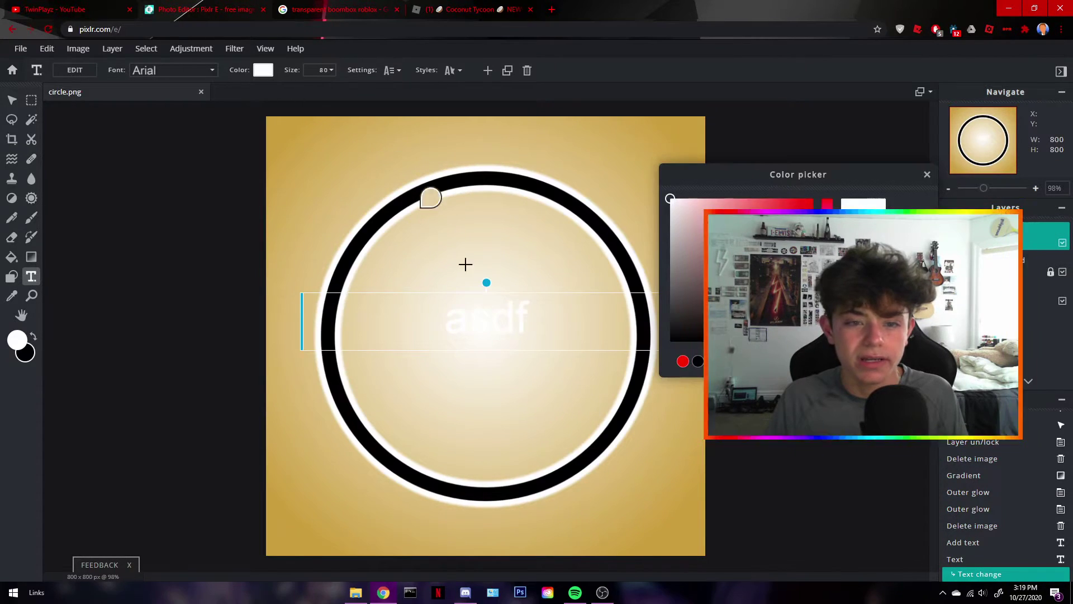
{"action": "left_click", "coordinate": [698, 361]}
{"action": "left_click", "coordinate": [616, 360]}
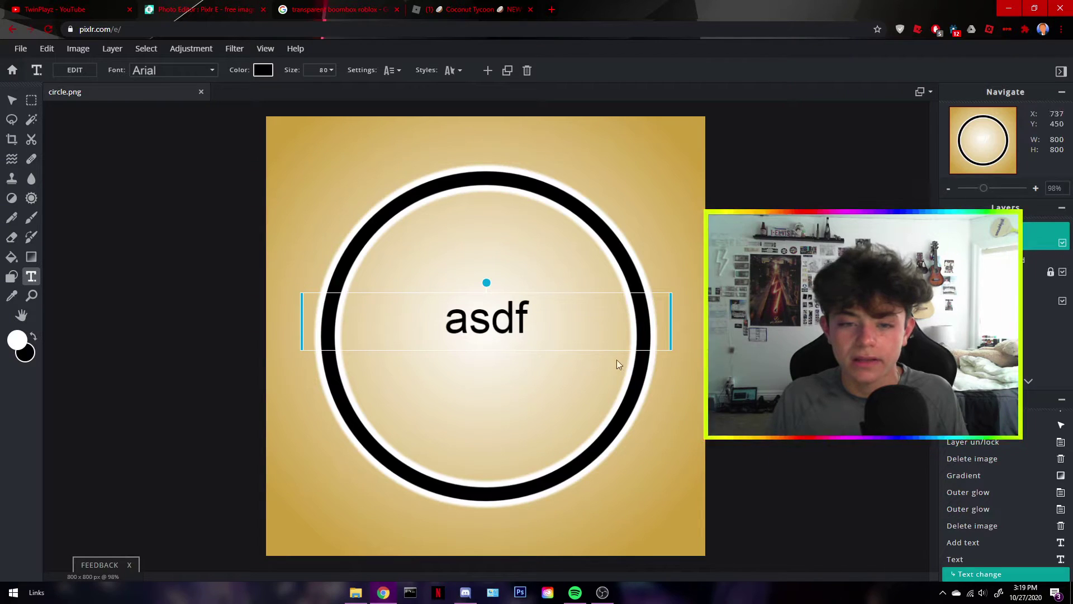
Replace the "asdf" wording with "VIP" and change the text's font to Artick
{"action": "double_click", "coordinate": [528, 320]}
{"action": "type", "text": "VIP"}
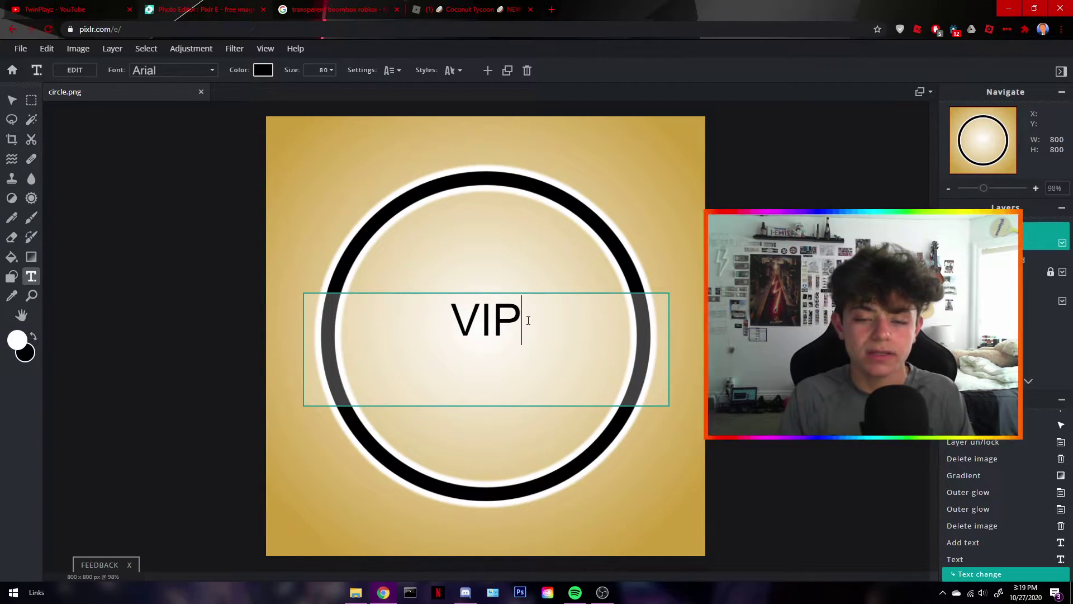
{"action": "key", "text": "ctrl+a"}
{"action": "left_click", "coordinate": [197, 77]}
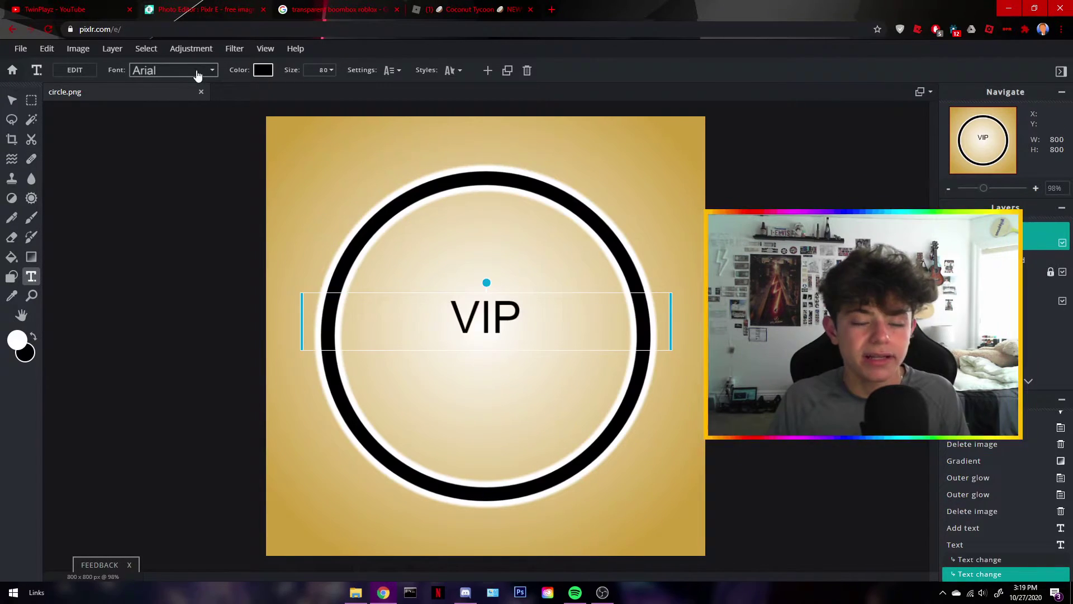
{"action": "left_click", "coordinate": [199, 75]}
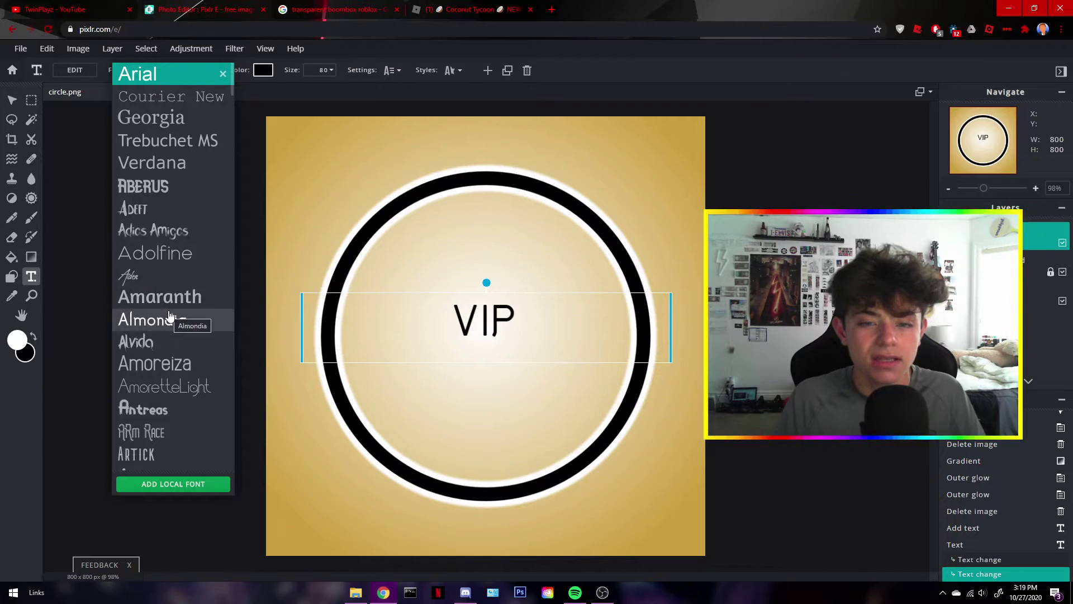
{"action": "scroll", "coordinate": [162, 316], "scroll_direction": "down", "scroll_amount": 2}
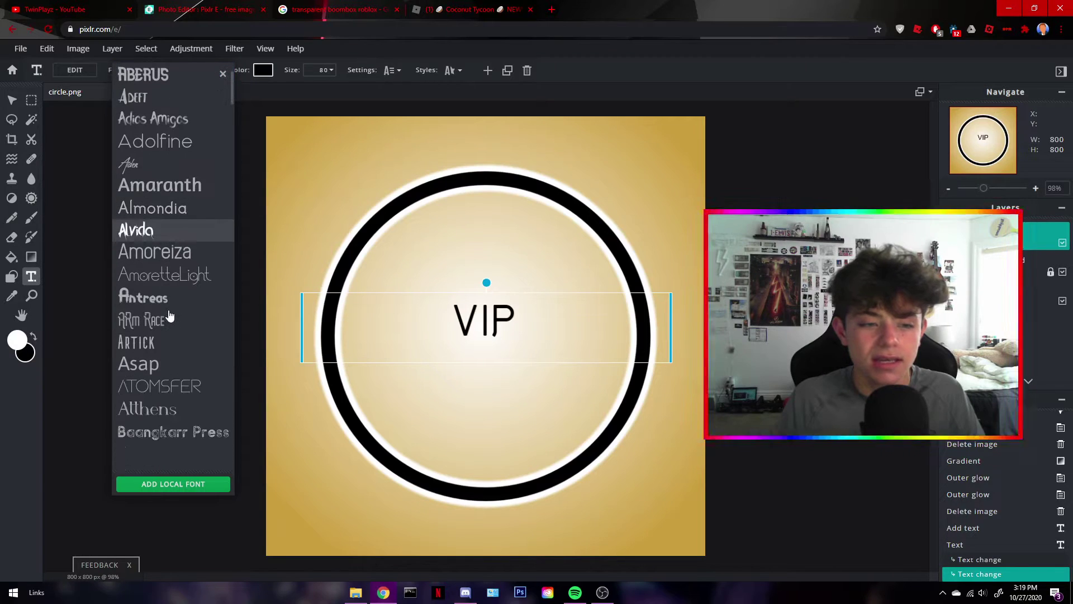
{"action": "left_click", "coordinate": [154, 342]}
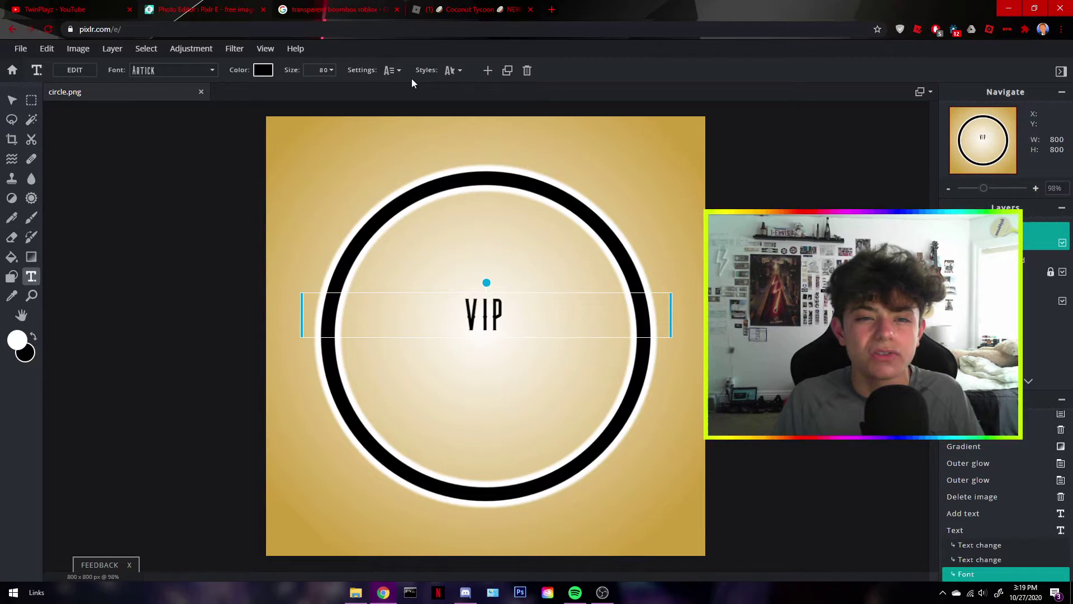
Enlarge the VIP text to size 506 and move it up so it sits inside the circle
{"action": "left_click", "coordinate": [325, 69]}
{"action": "left_click_drag", "start_coordinate": [249, 90], "coordinate": [286, 91]}
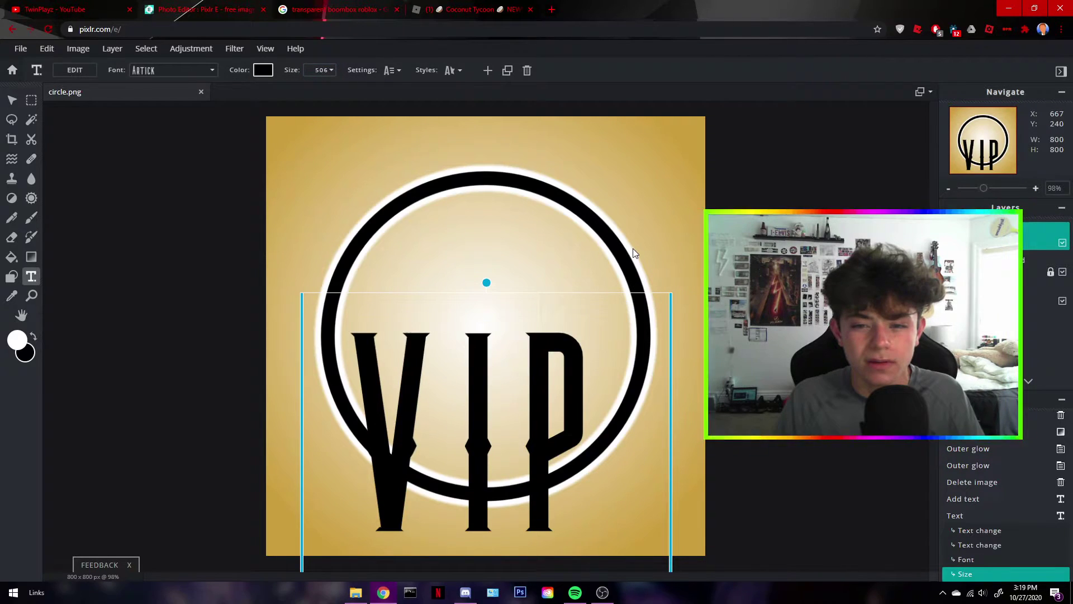
{"action": "left_click_drag", "start_coordinate": [641, 336], "coordinate": [651, 249]}
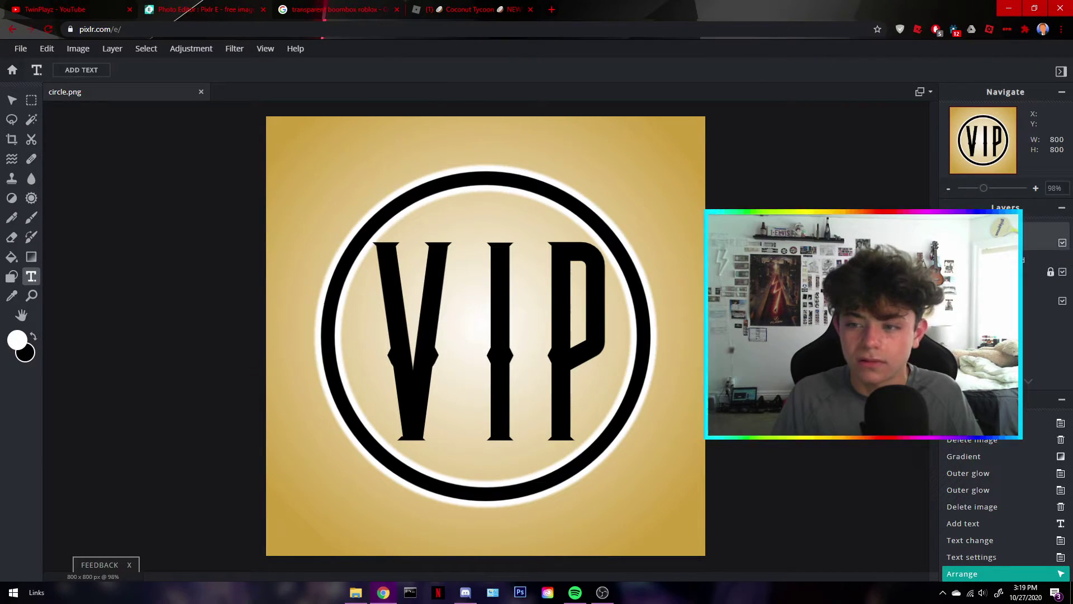
{"action": "left_click", "coordinate": [234, 48]}
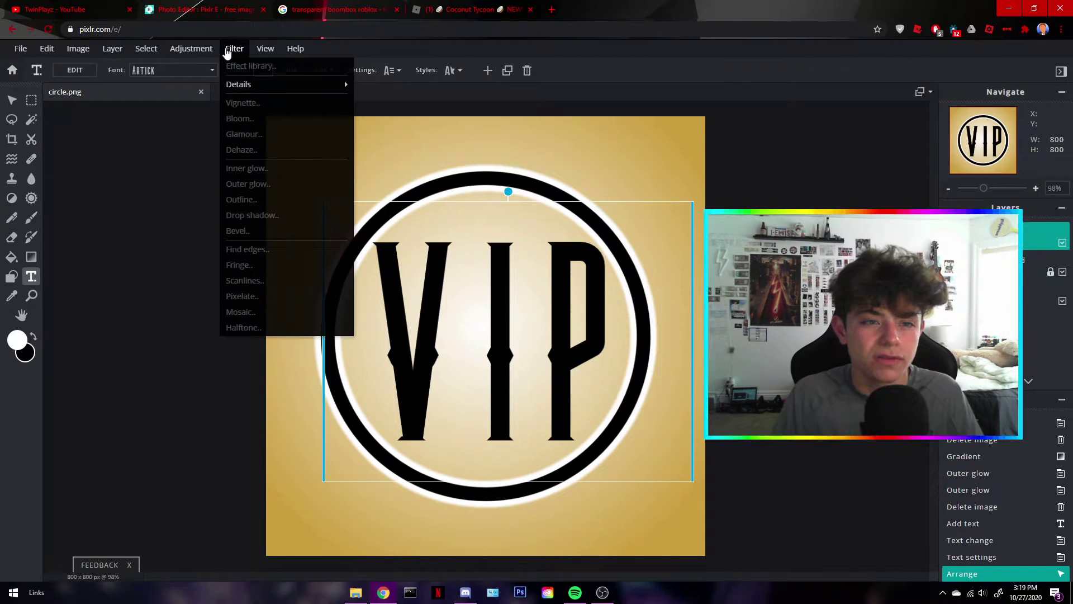
{"action": "mouse_move", "coordinate": [228, 89]}
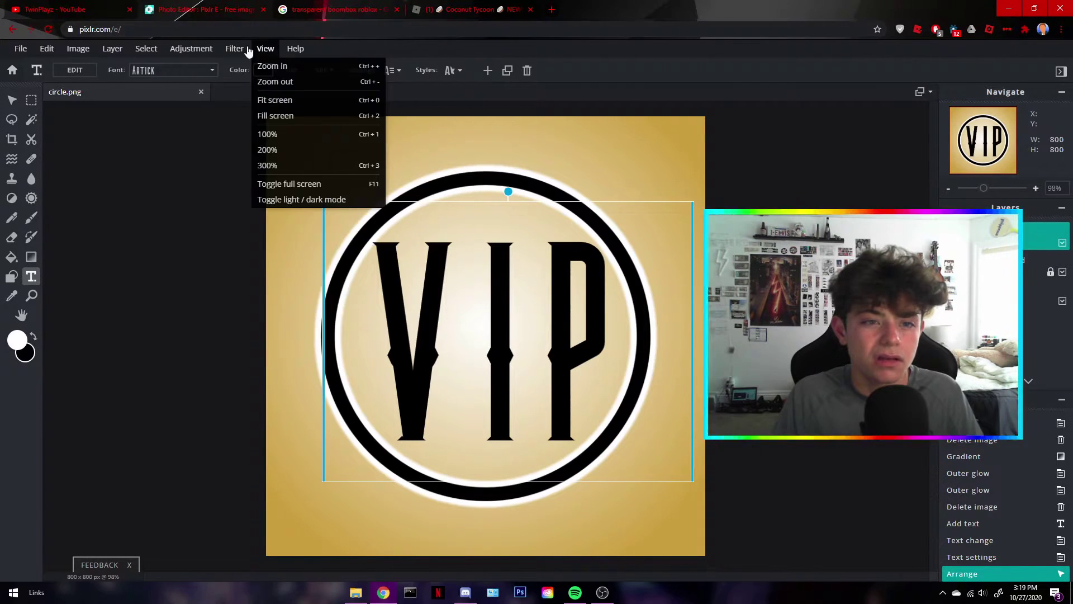
{"action": "mouse_move", "coordinate": [148, 49]}
{"action": "mouse_move", "coordinate": [114, 48]}
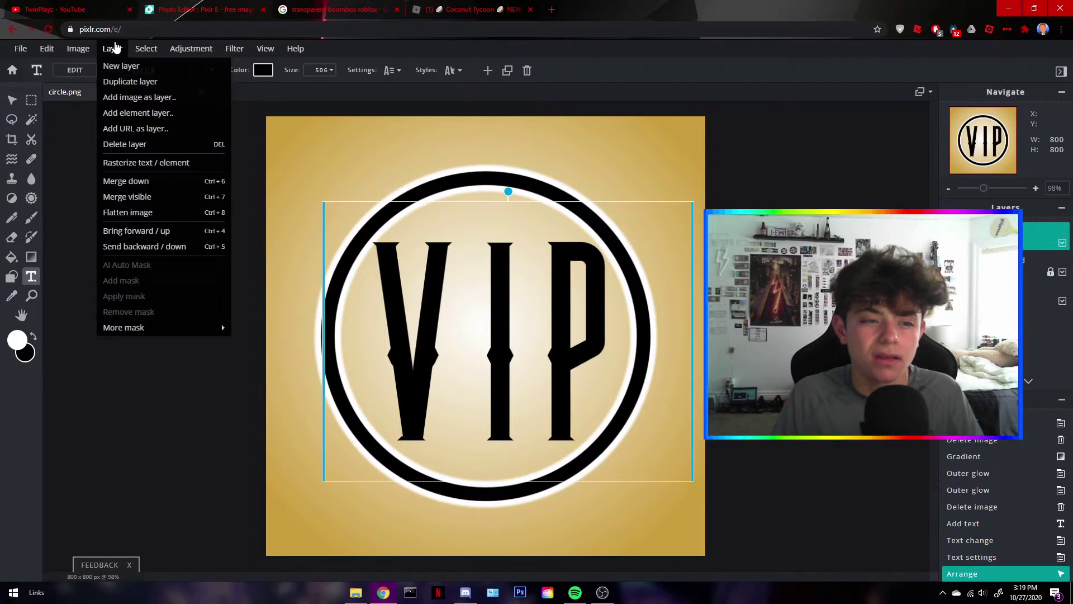
Nudge the VIP text slightly left and give it a dark green outline of size 1
{"action": "left_click_drag", "start_coordinate": [594, 300], "coordinate": [591, 300]}
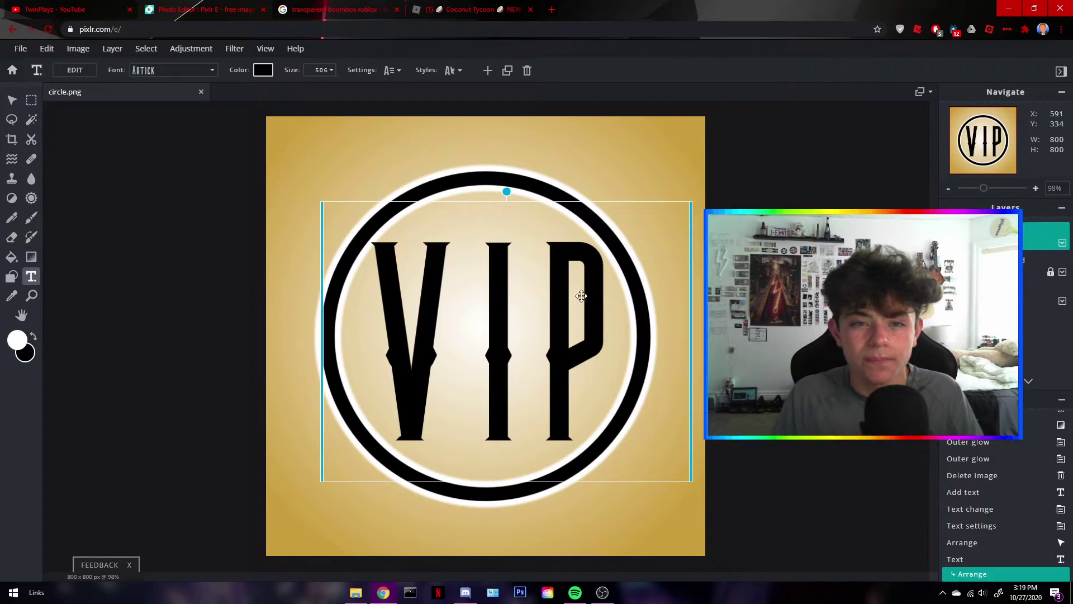
{"action": "left_click", "coordinate": [451, 71]}
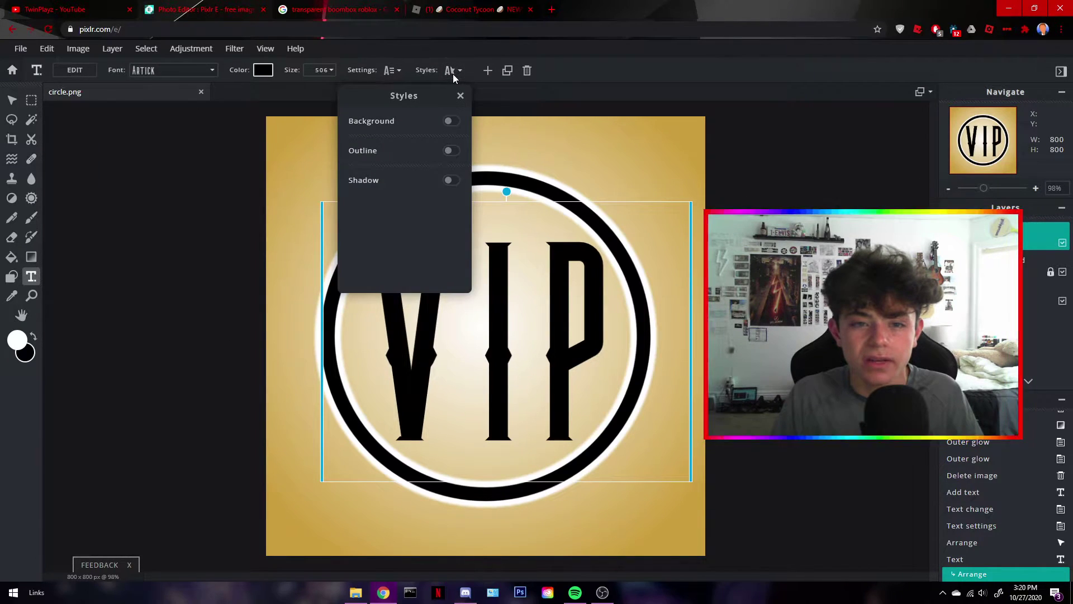
{"action": "left_click", "coordinate": [451, 121]}
{"action": "left_click", "coordinate": [452, 122]}
{"action": "left_click", "coordinate": [451, 151]}
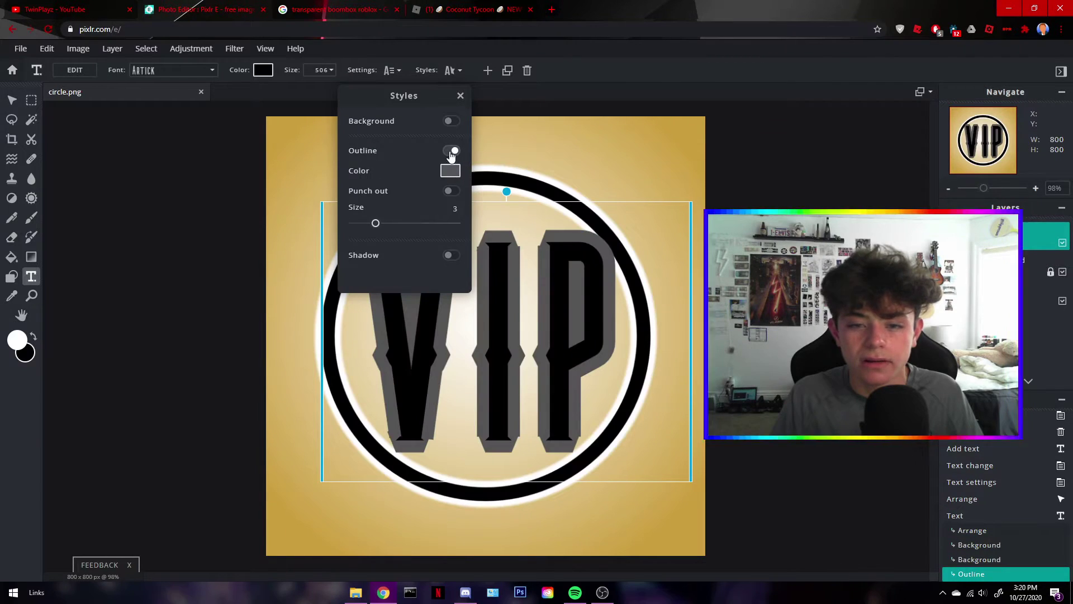
{"action": "left_click", "coordinate": [450, 171]}
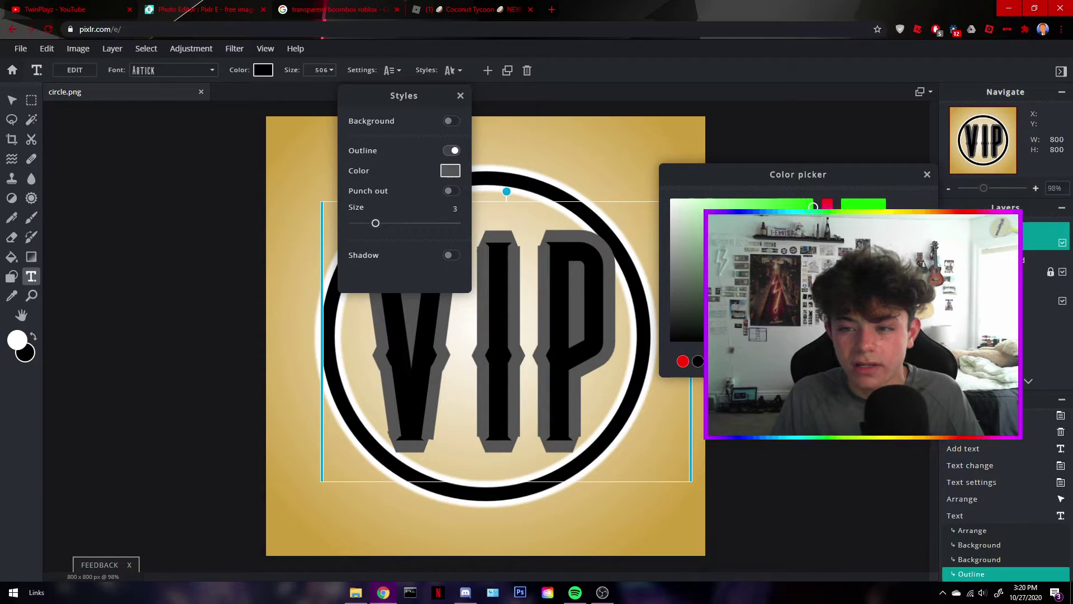
{"action": "key", "text": "Return"}
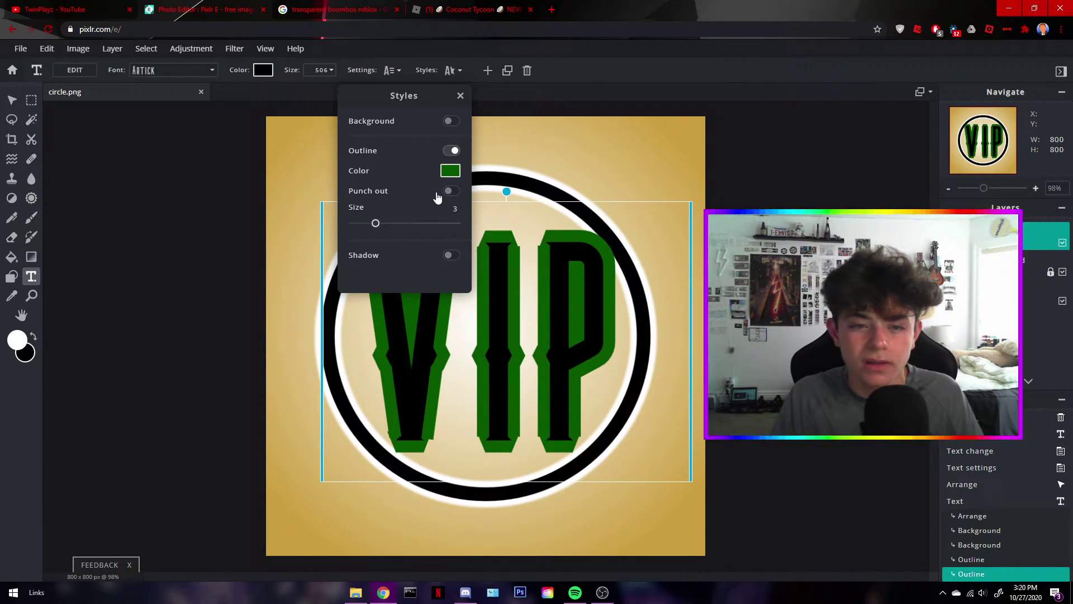
{"action": "left_click_drag", "start_coordinate": [375, 223], "coordinate": [353, 226]}
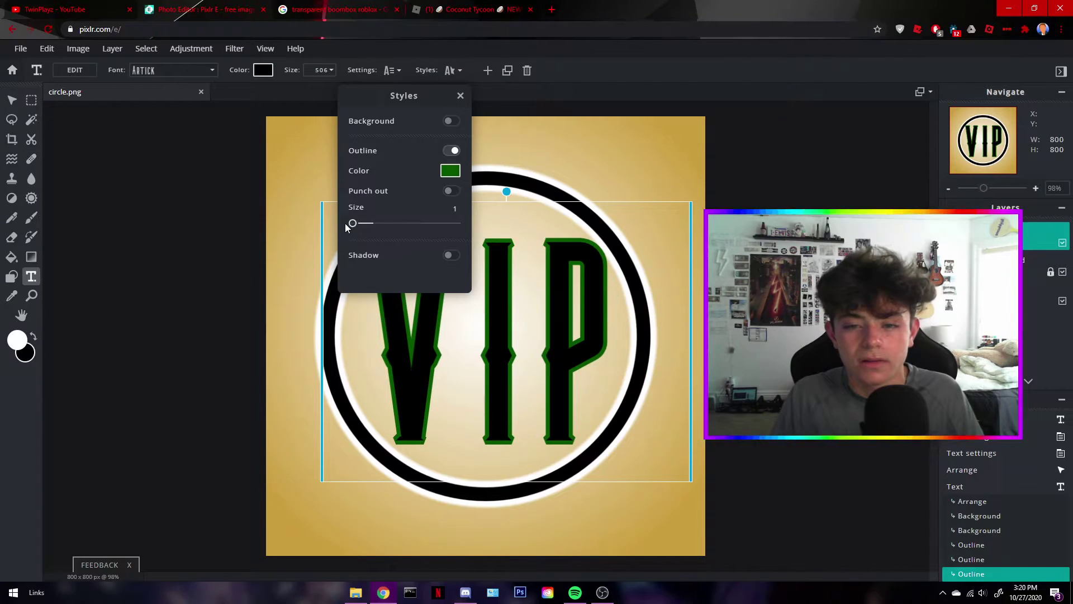
Change the VIP text's outline colour to white and nudge the text slightly left within the circle
{"action": "left_click", "coordinate": [451, 256]}
{"action": "left_click", "coordinate": [453, 256]}
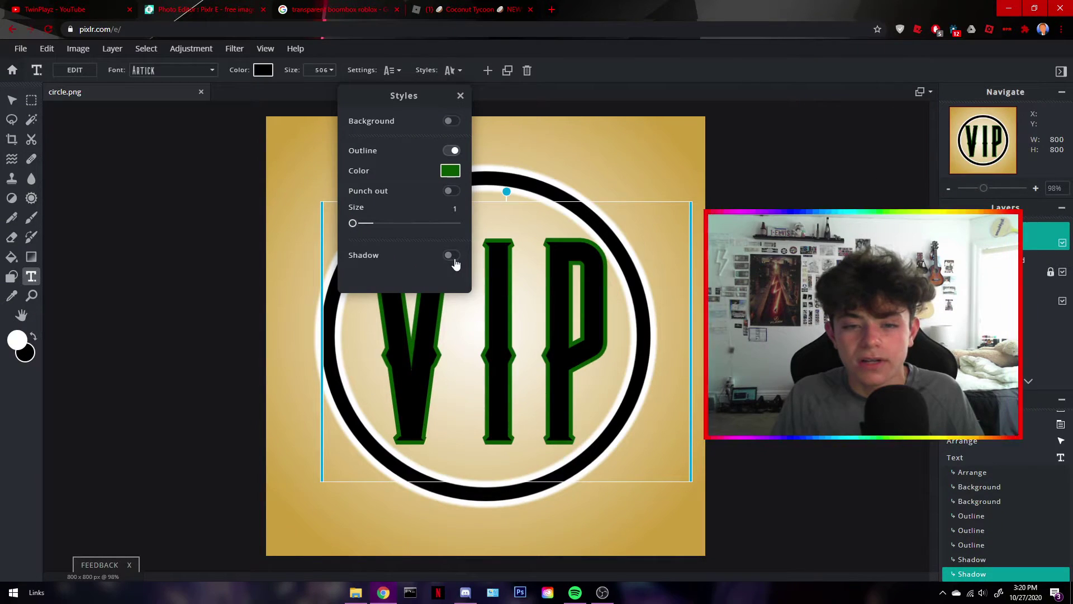
{"action": "left_click", "coordinate": [450, 171]}
{"action": "left_click_drag", "start_coordinate": [768, 229], "coordinate": [596, 158]}
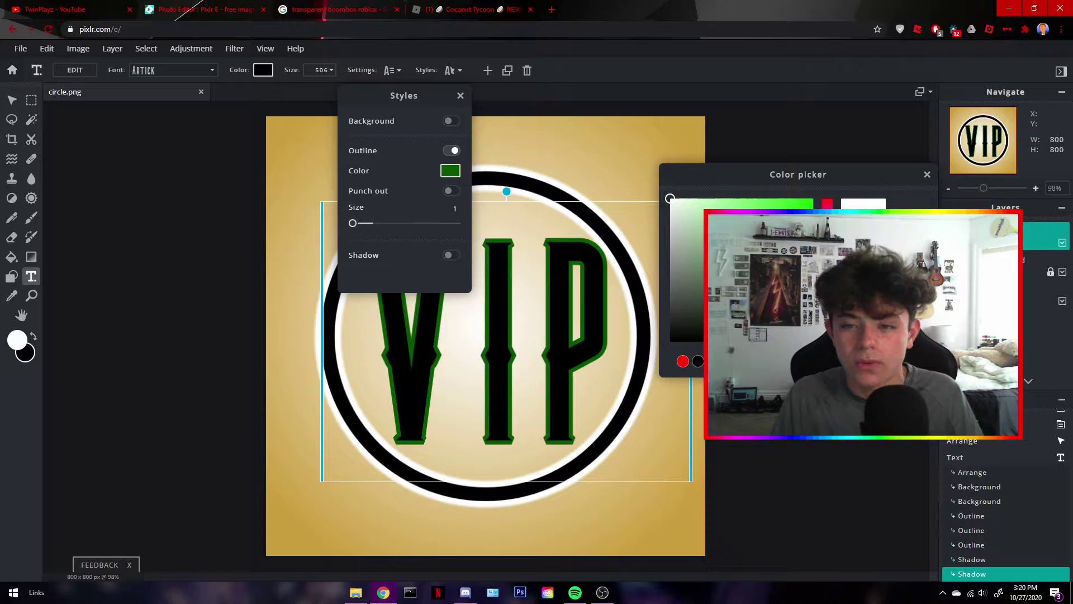
{"action": "left_click", "coordinate": [596, 158]}
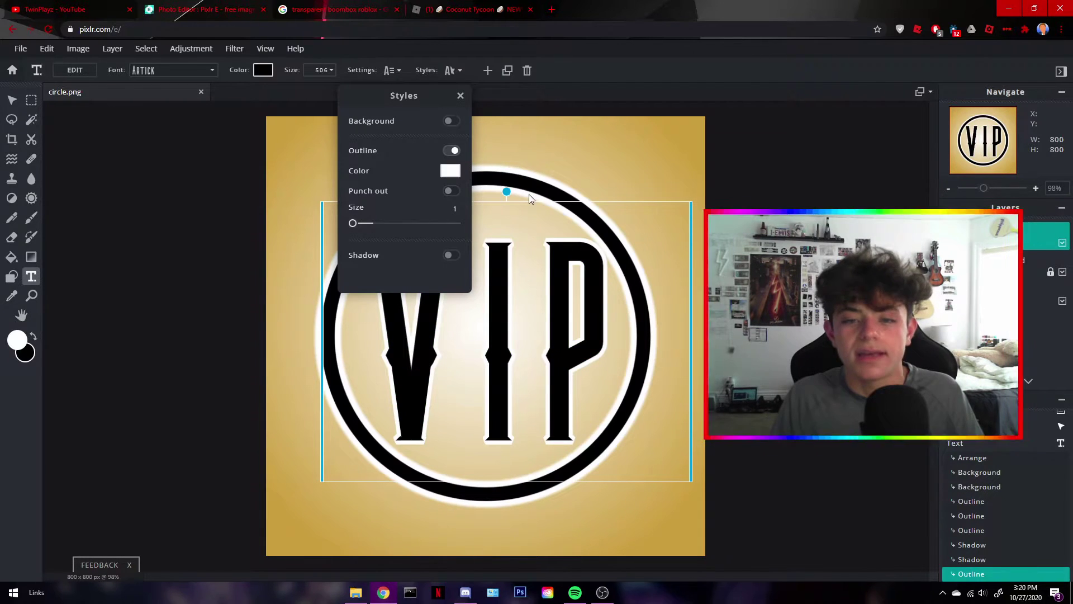
{"action": "left_click", "coordinate": [460, 96]}
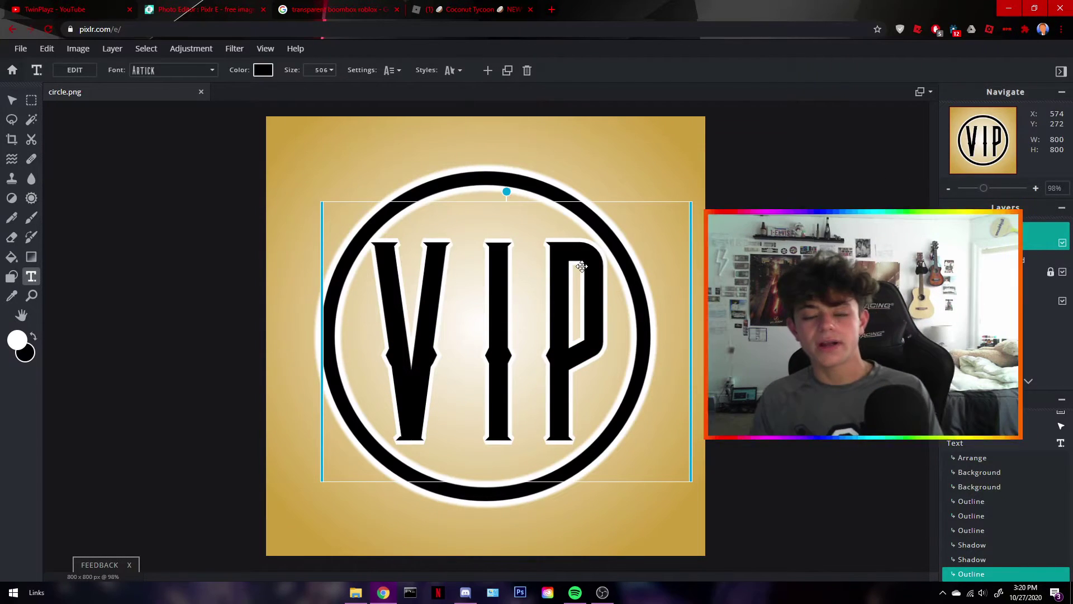
{"action": "left_click_drag", "start_coordinate": [582, 267], "coordinate": [580, 268]}
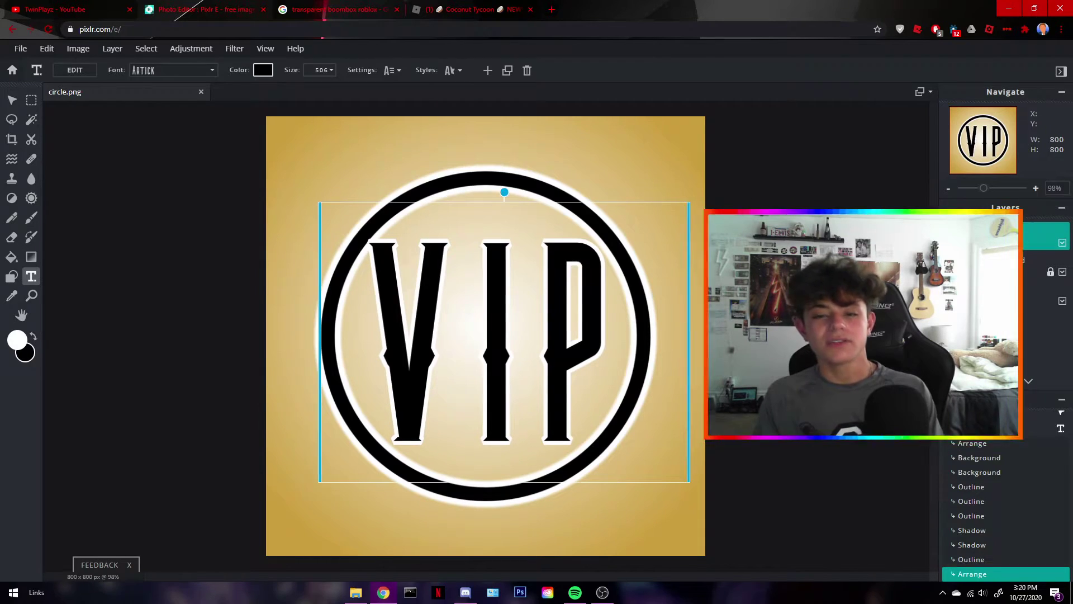
{"action": "key", "text": "Escape"}
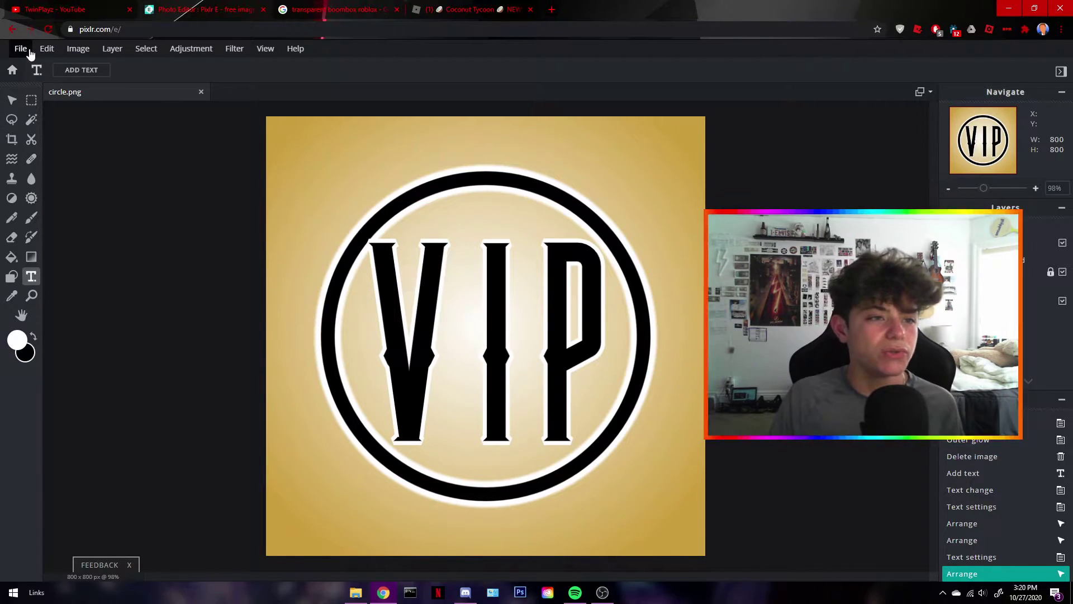
Save the icon as VIP.jpg and close the save dialog and the advert
{"action": "left_click", "coordinate": [21, 48]}
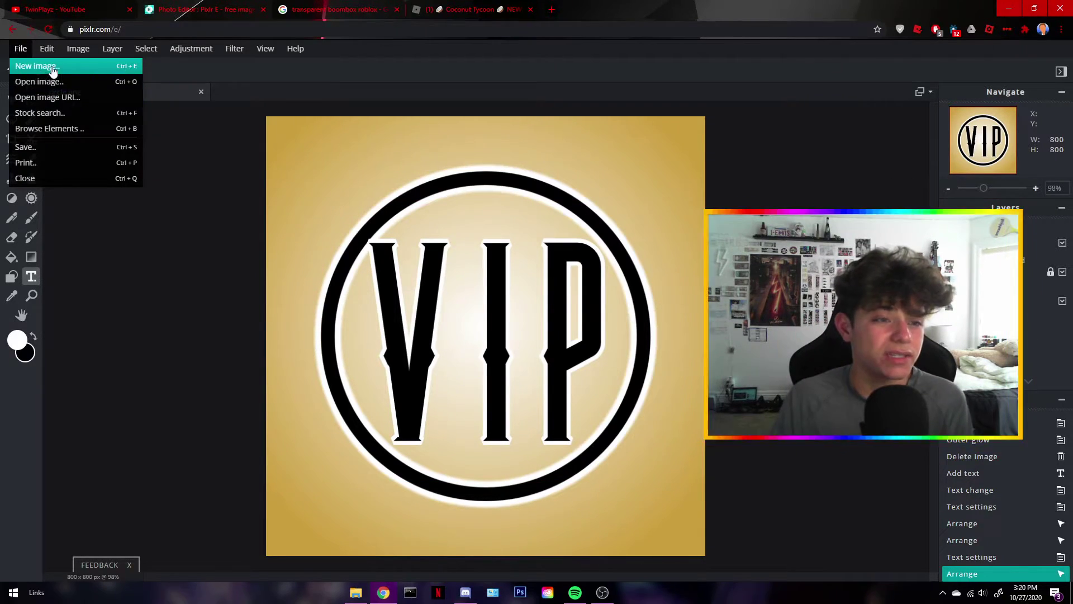
{"action": "left_click", "coordinate": [46, 150]}
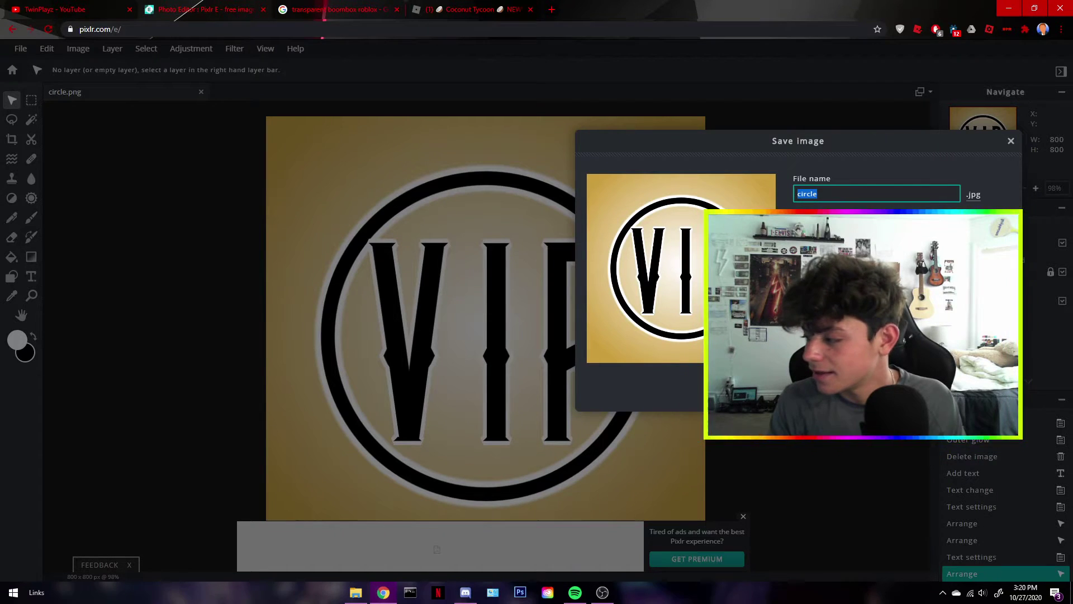
{"action": "type", "text": "VIP"}
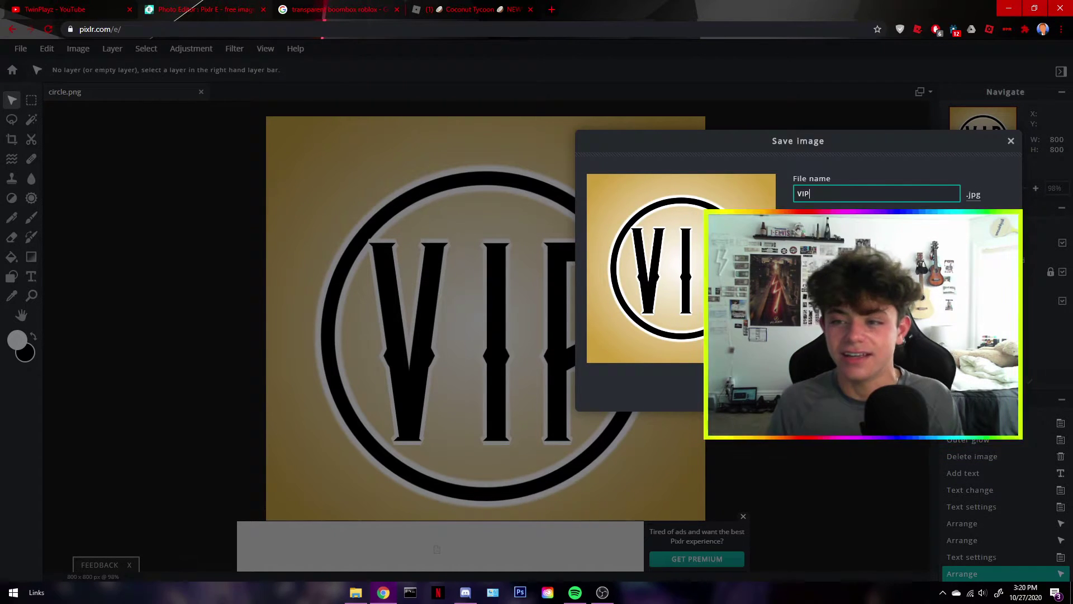
{"action": "key", "text": "Return"}
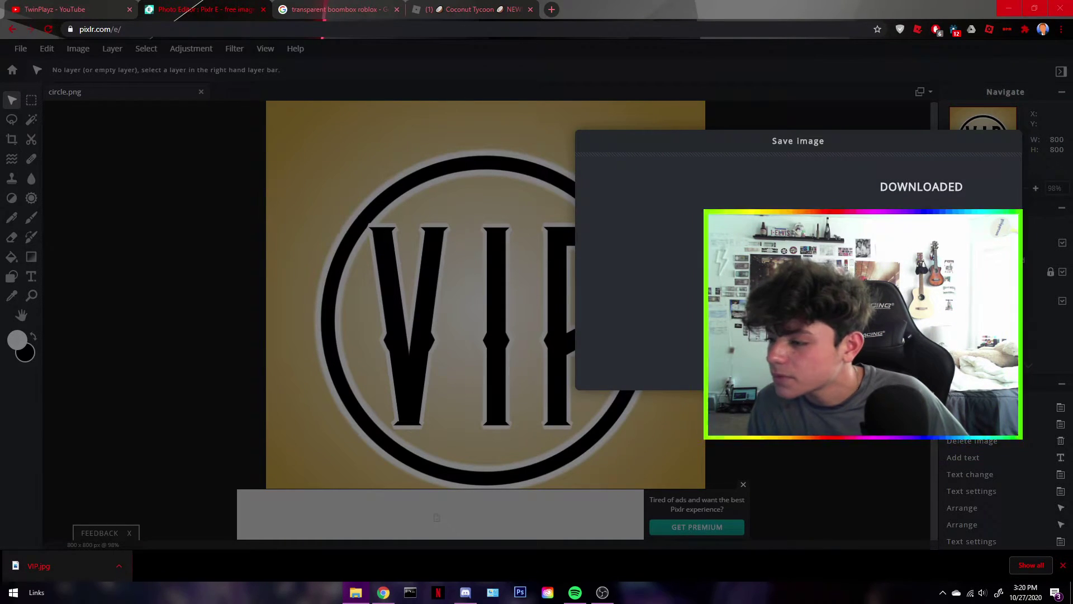
{"action": "left_click", "coordinate": [1011, 141]}
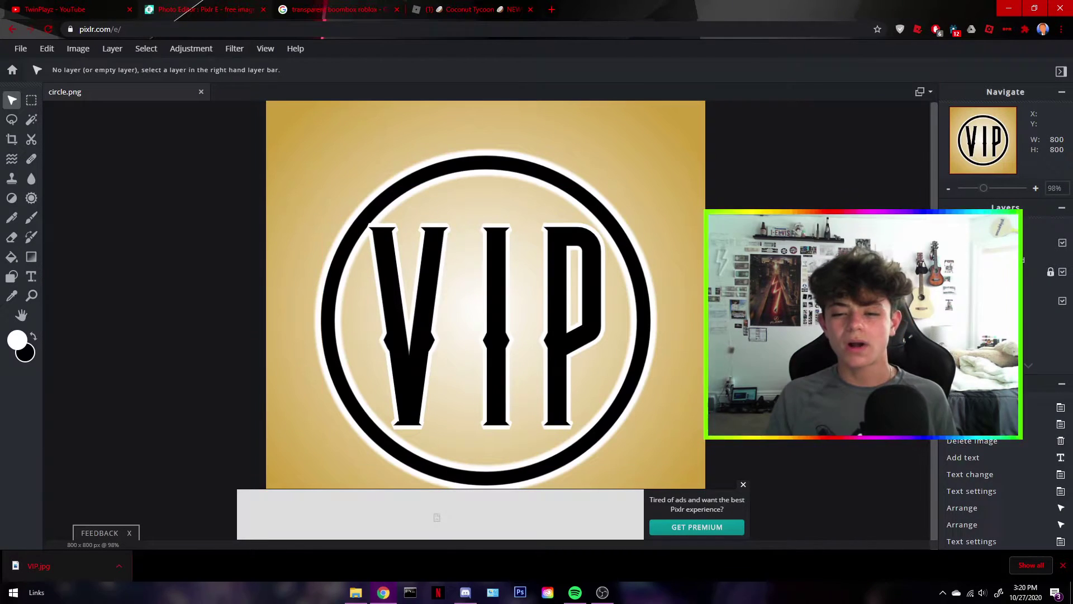
{"action": "left_click", "coordinate": [743, 486]}
{"action": "left_click", "coordinate": [597, 315]}
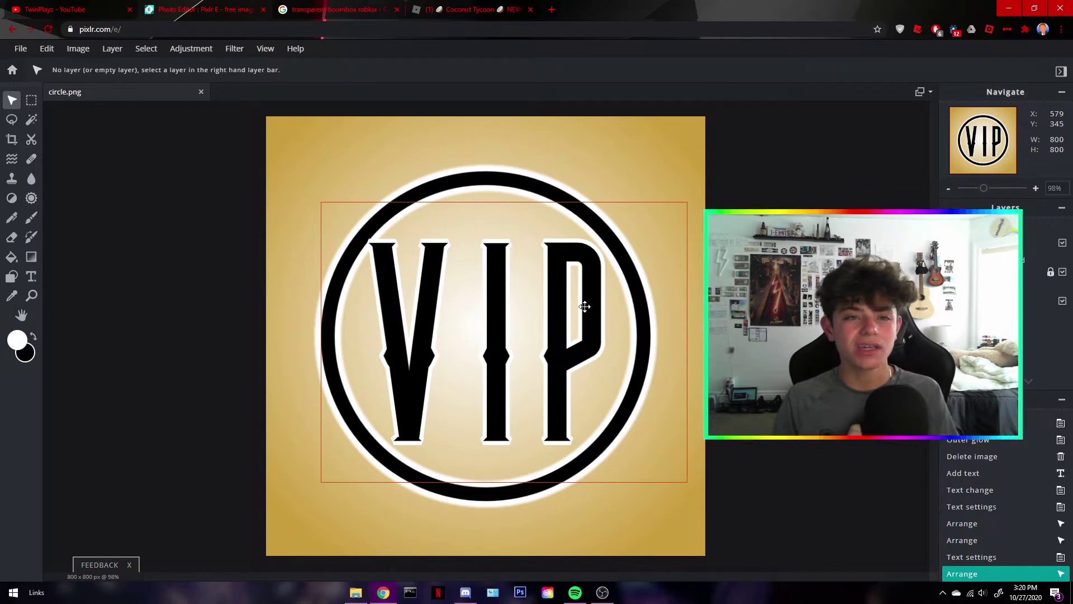
Close the boombox image search, switch to the Coconut Tycoon page on Roblox and start adding a pass from its store
{"action": "left_click", "coordinate": [368, 10]}
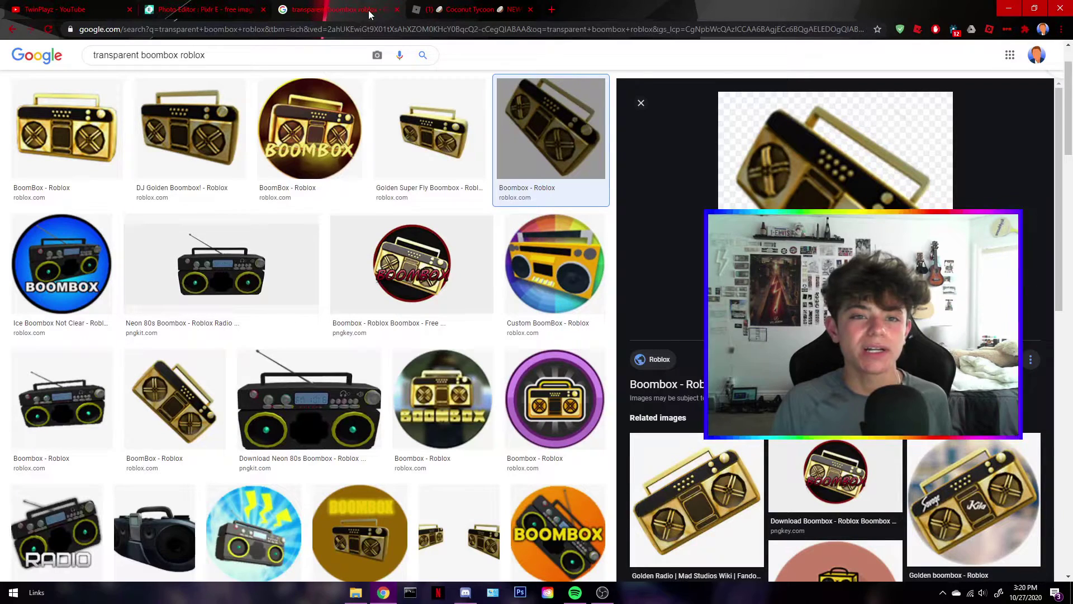
{"action": "left_click", "coordinate": [398, 10]}
{"action": "left_click", "coordinate": [745, 85]}
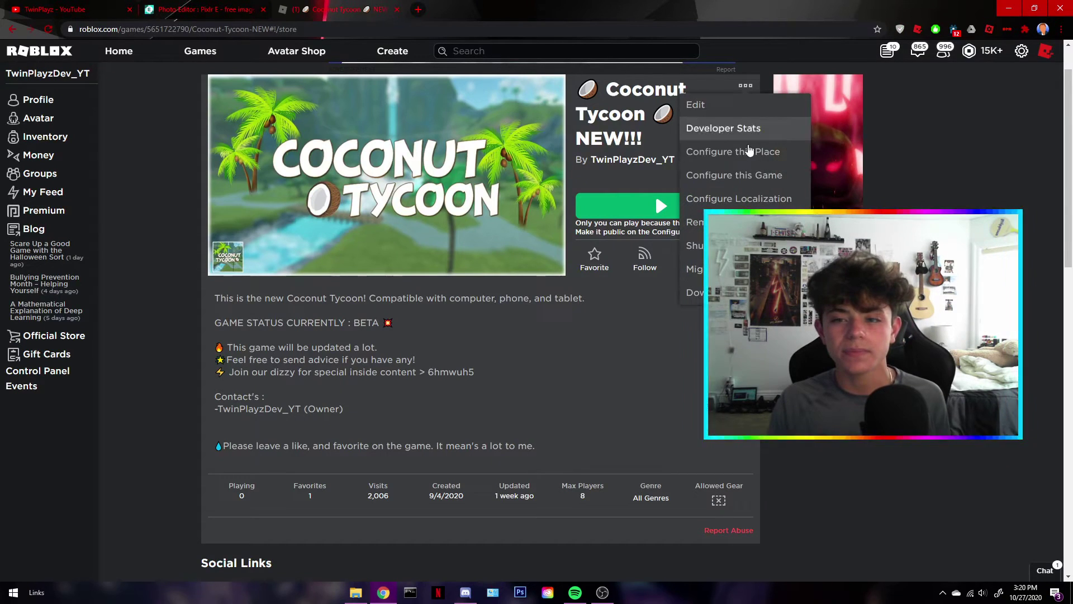
{"action": "scroll", "coordinate": [481, 436], "scroll_direction": "down", "scroll_amount": 7}
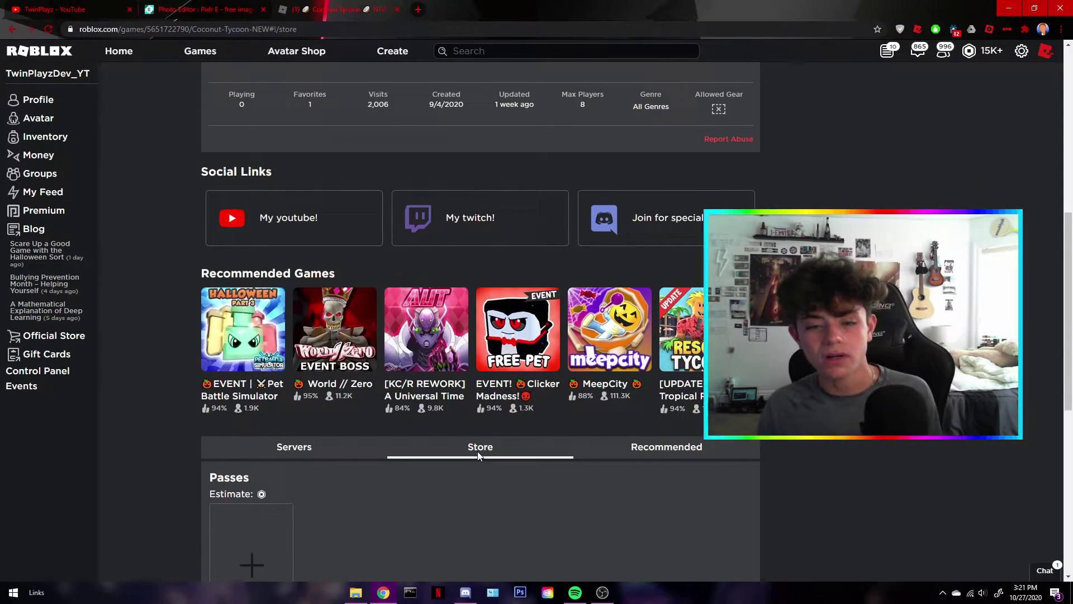
{"action": "scroll", "coordinate": [477, 455], "scroll_direction": "down", "scroll_amount": 4}
{"action": "scroll", "coordinate": [274, 321], "scroll_direction": "down", "scroll_amount": 4}
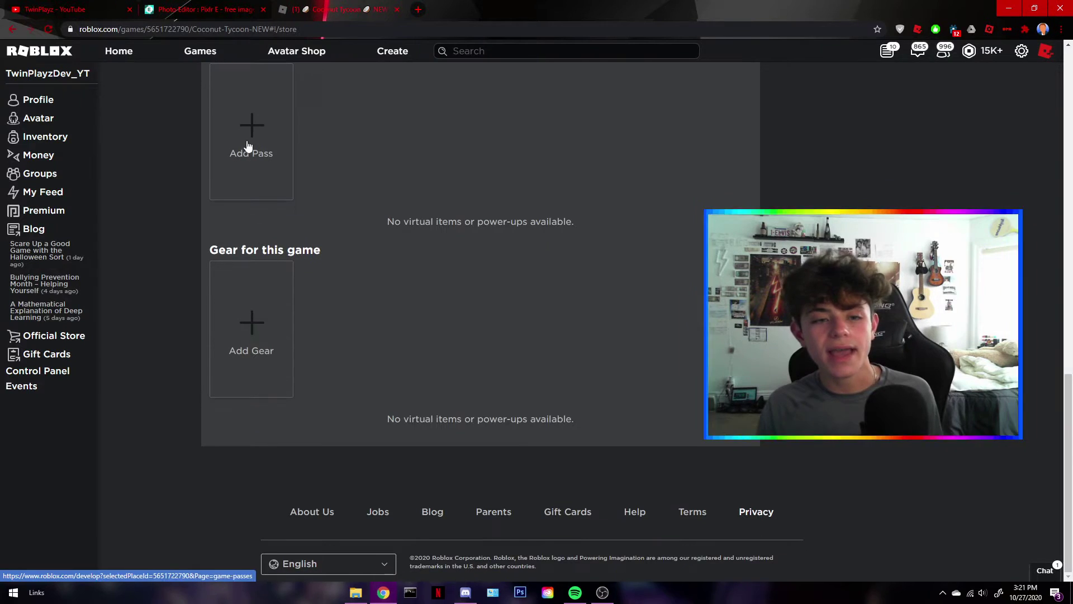
{"action": "left_click", "coordinate": [275, 156]}
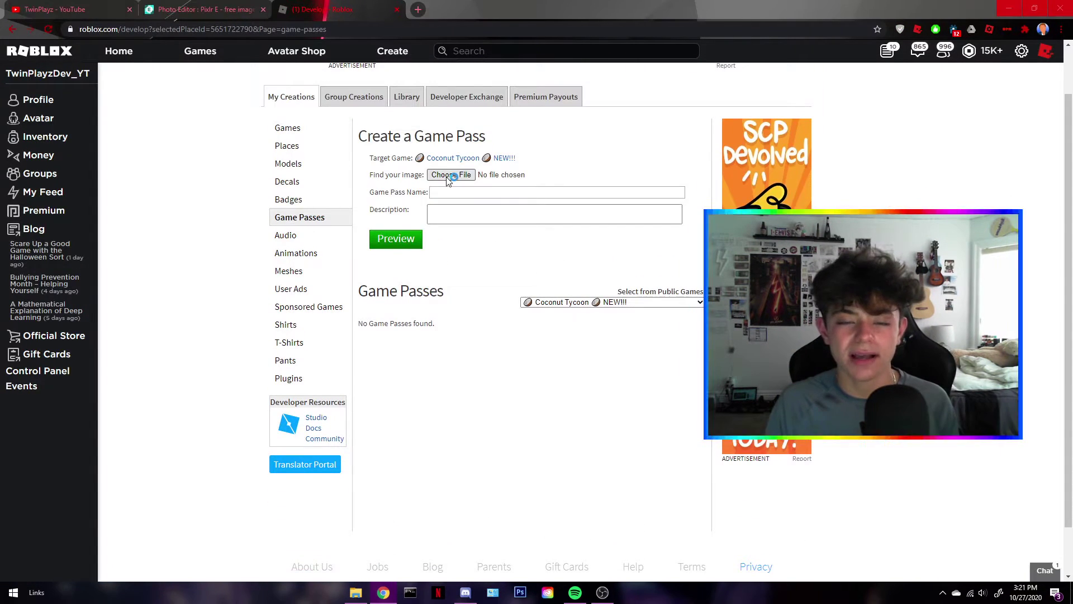
Add the BoomBox and VIP images to the Tycoon Game folder and choose BoomBox as the game pass image
{"action": "left_click", "coordinate": [451, 174]}
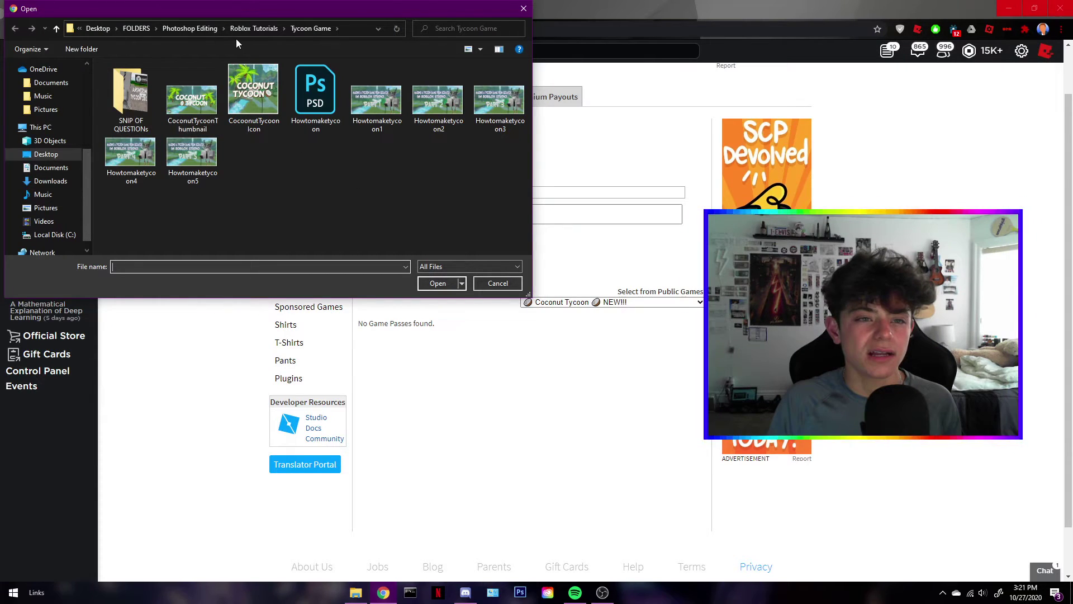
{"action": "scroll", "coordinate": [61, 140], "scroll_direction": "up", "scroll_amount": 2}
{"action": "scroll", "coordinate": [62, 140], "scroll_direction": "down", "scroll_amount": 2}
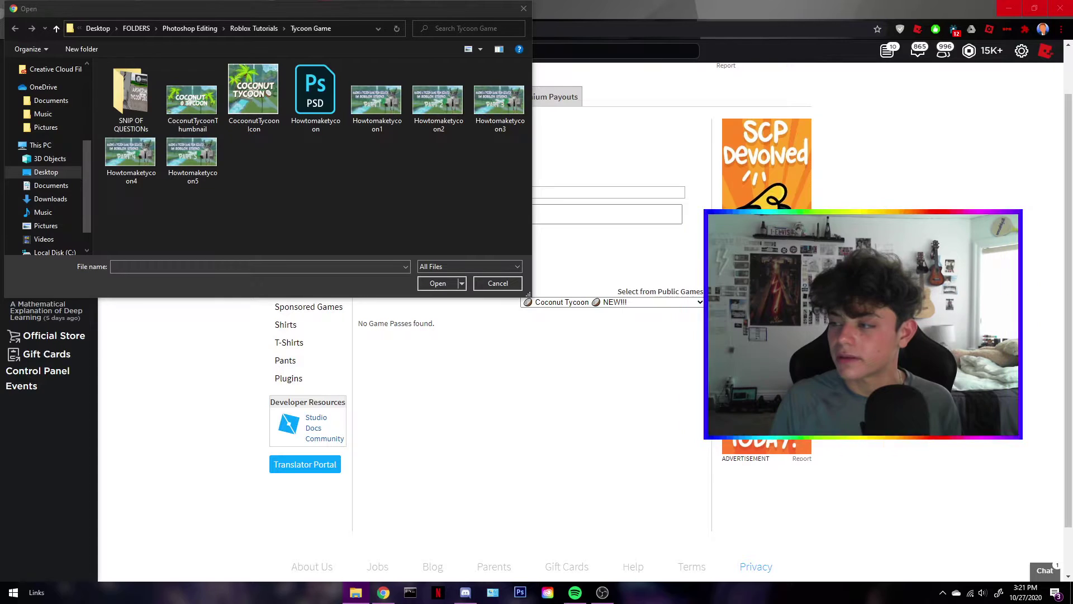
{"action": "left_click_drag", "start_coordinate": [436, 134], "coordinate": [394, 185]}
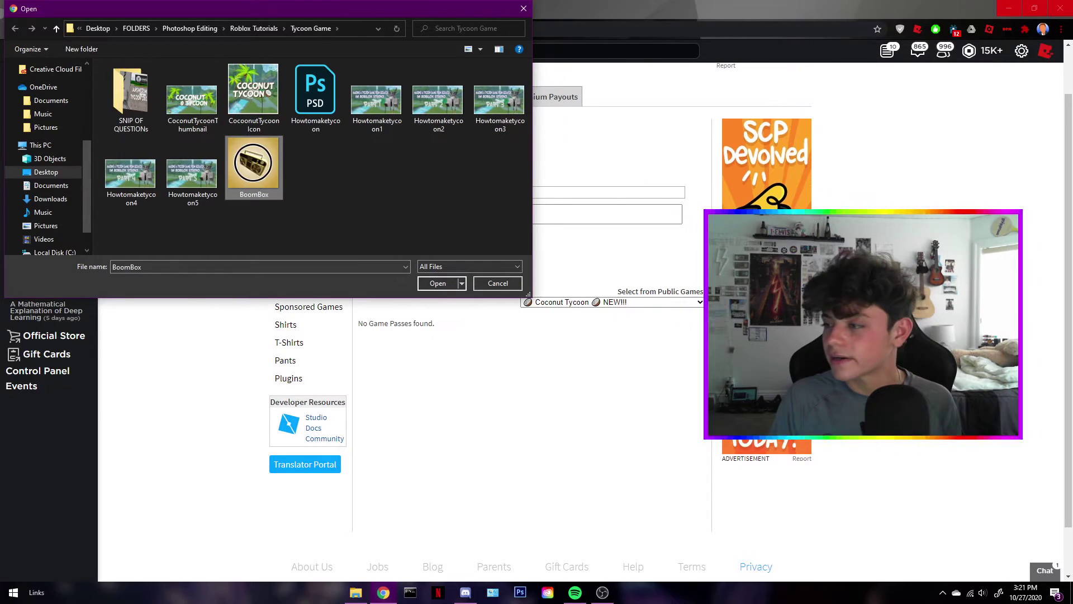
{"action": "left_click_drag", "start_coordinate": [0, 222], "coordinate": [397, 218]}
{"action": "double_click", "coordinate": [269, 165]}
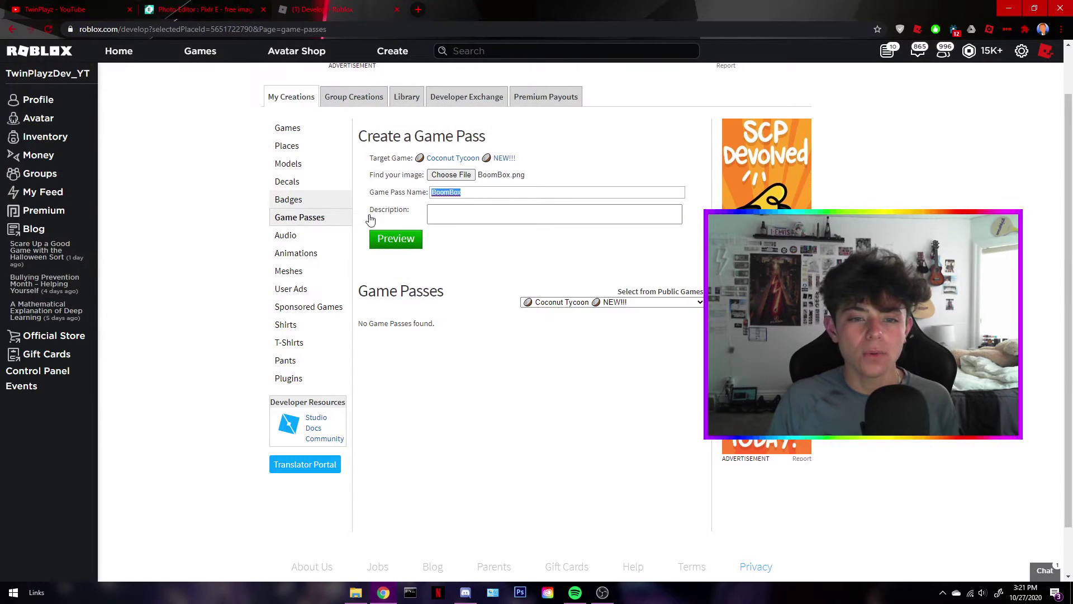
Name the pass "BoomBox [SALE]", describe it as "This gamepass will grant you Boombox in game where you can play your own music!" and upload it
{"action": "left_click_drag", "start_coordinate": [480, 193], "coordinate": [391, 192]}
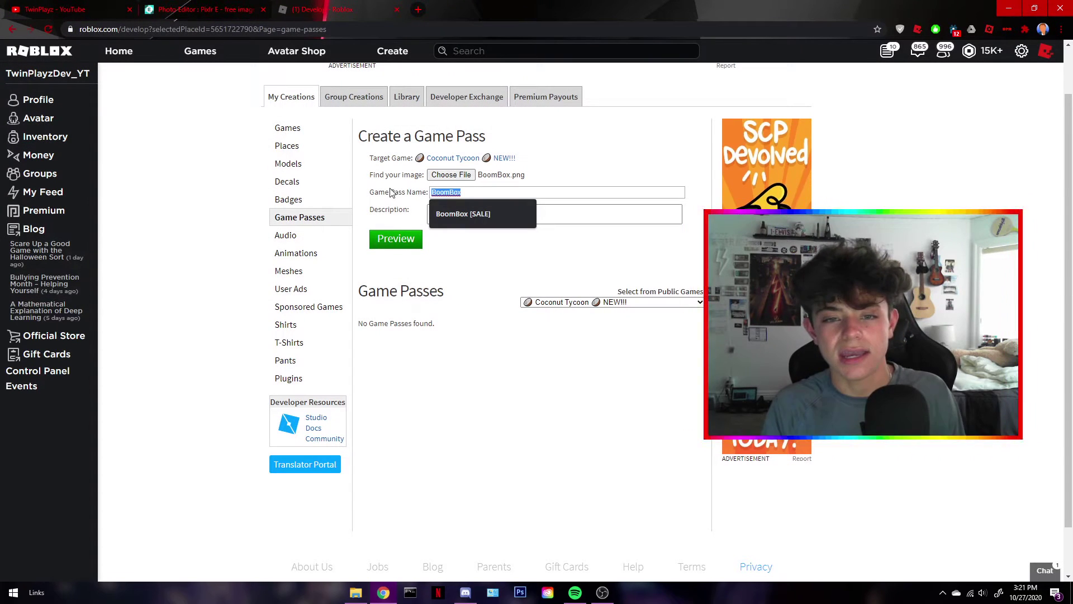
{"action": "left_click", "coordinate": [457, 213]}
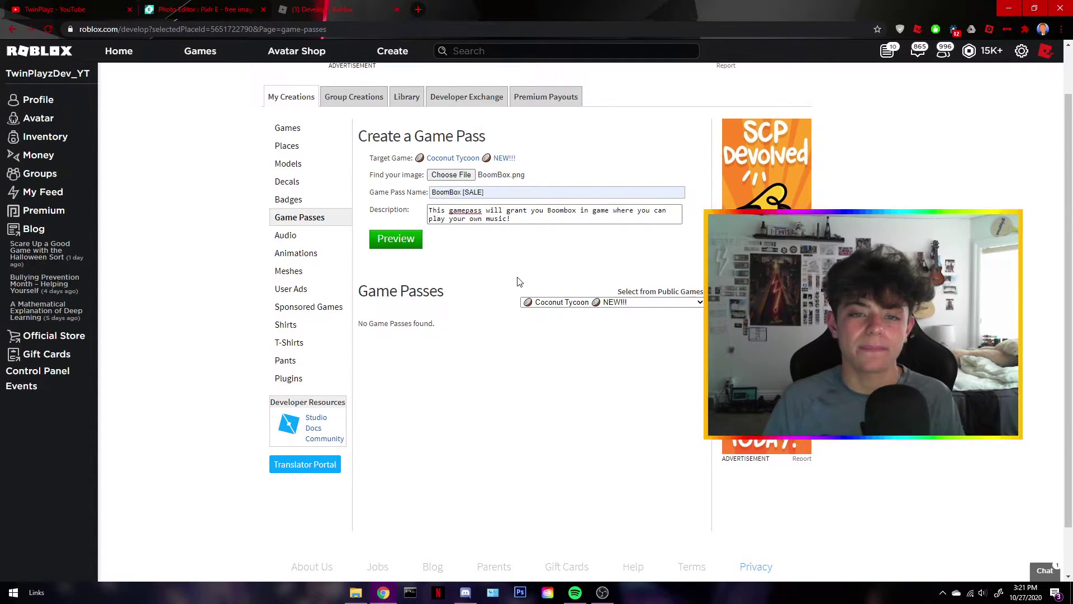
{"action": "left_click", "coordinate": [395, 240]}
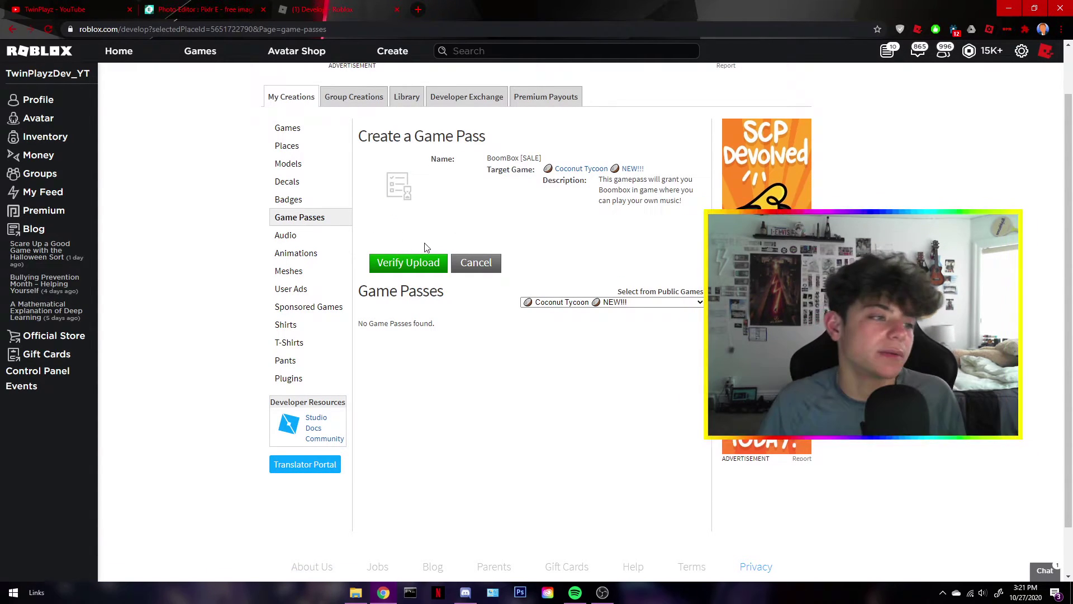
{"action": "left_click", "coordinate": [431, 264]}
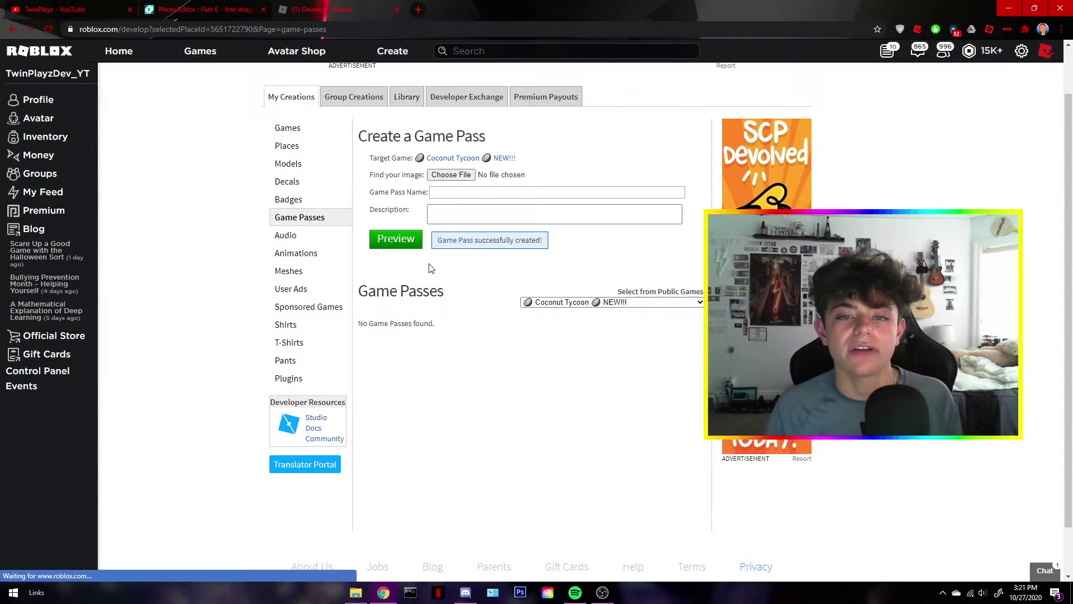
Upload VIP.jpg as game pass "VIP RANK [SALE]", described as "This gamepass grants you VIP Rank in game. This can give you custom chat tags, and name tags."
{"action": "left_click", "coordinate": [457, 175]}
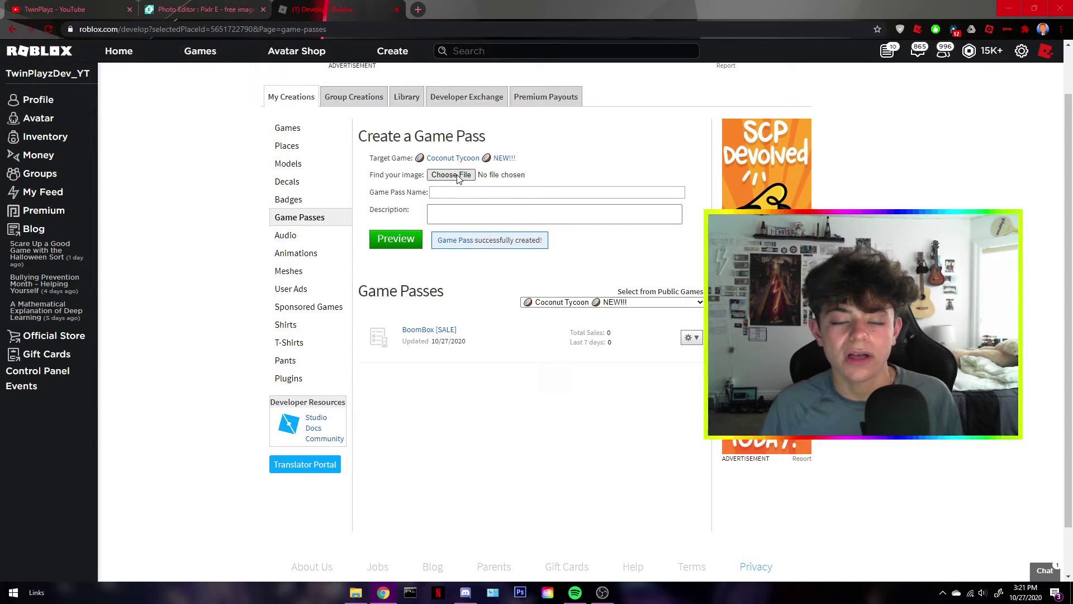
{"action": "double_click", "coordinate": [331, 170]}
{"action": "left_click", "coordinate": [478, 192]}
{"action": "type", "text": "VIP RANK [SALE"}
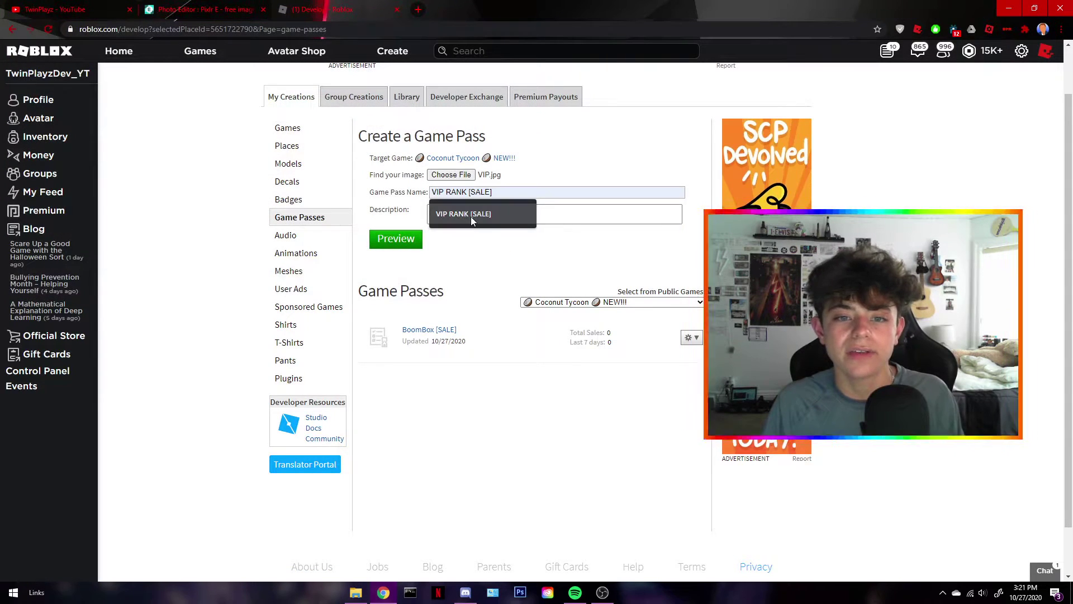
{"action": "left_click", "coordinate": [471, 216]}
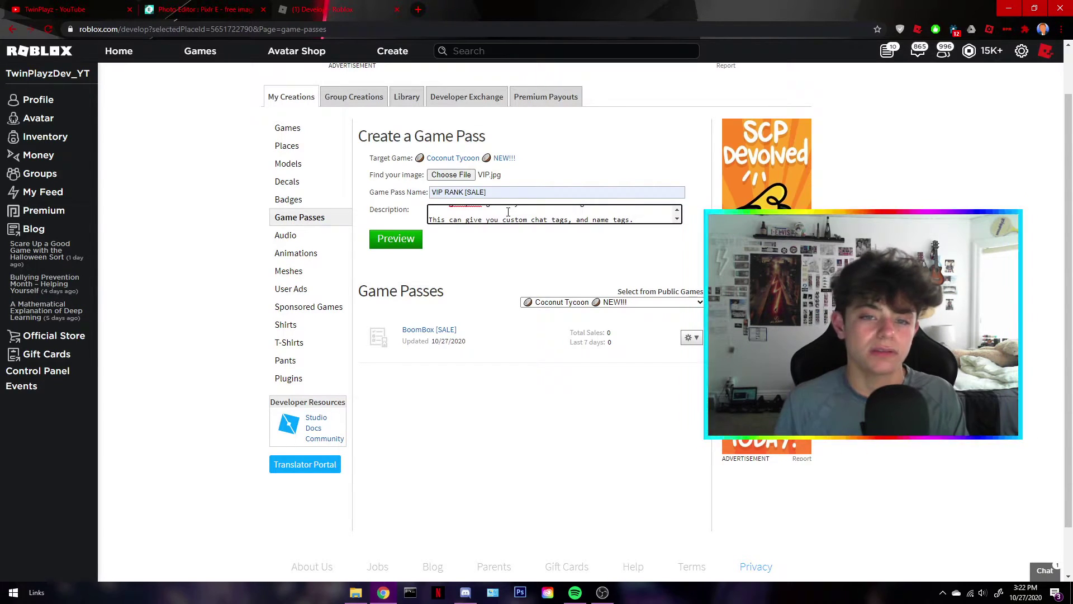
{"action": "left_click", "coordinate": [407, 243]}
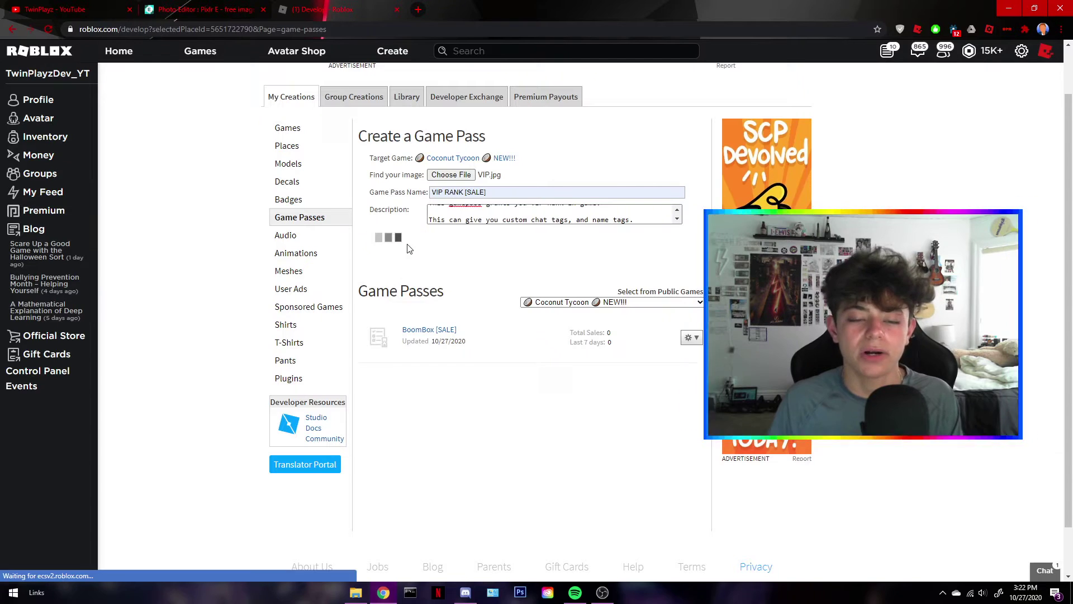
{"action": "left_click", "coordinate": [425, 264]}
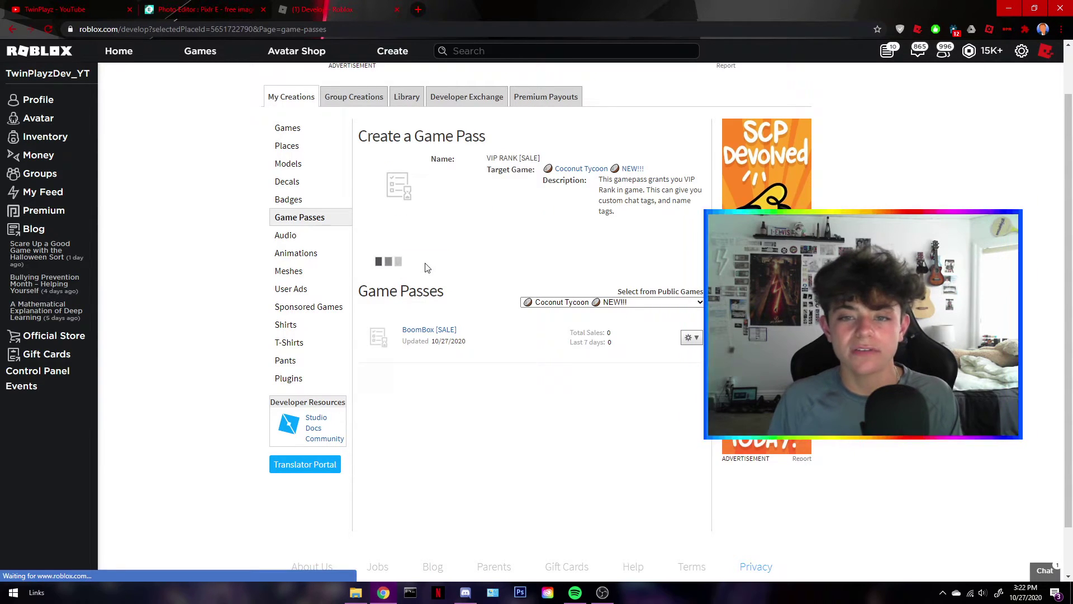
View the details page of the BoomBox [SALE] pass from the game passes list
{"action": "scroll", "coordinate": [516, 269], "scroll_direction": "down", "scroll_amount": 1}
{"action": "left_click", "coordinate": [691, 281]}
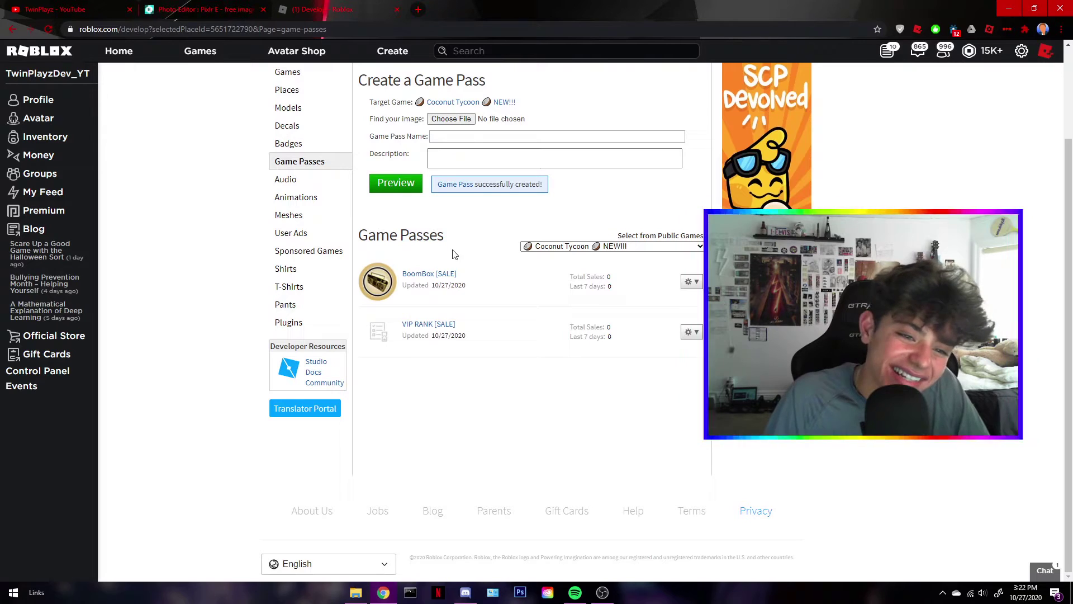
{"action": "left_click", "coordinate": [447, 275]}
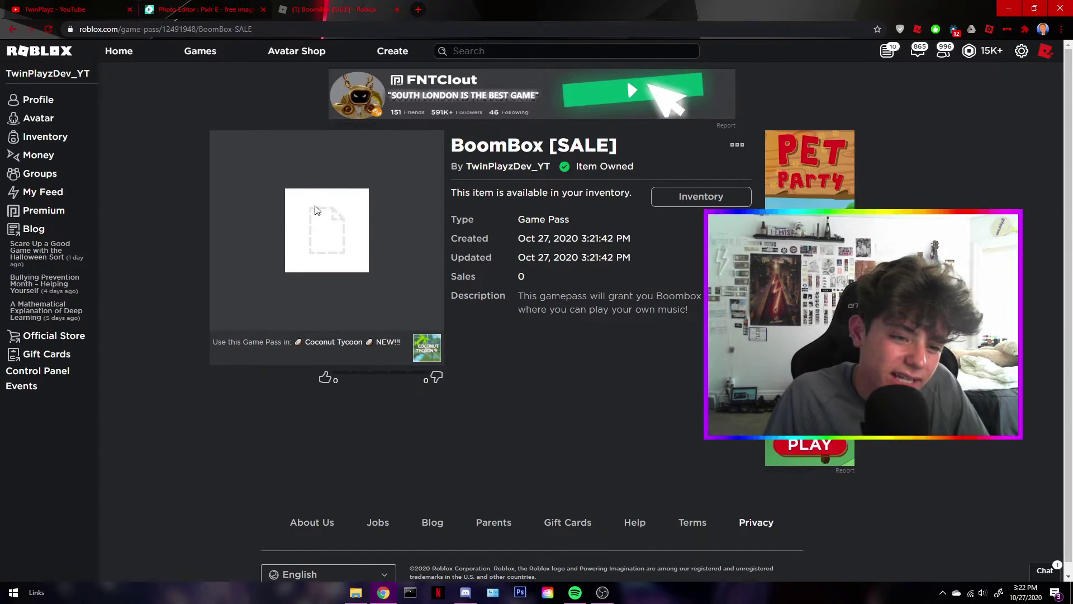
{"action": "key", "text": "alt+Left"}
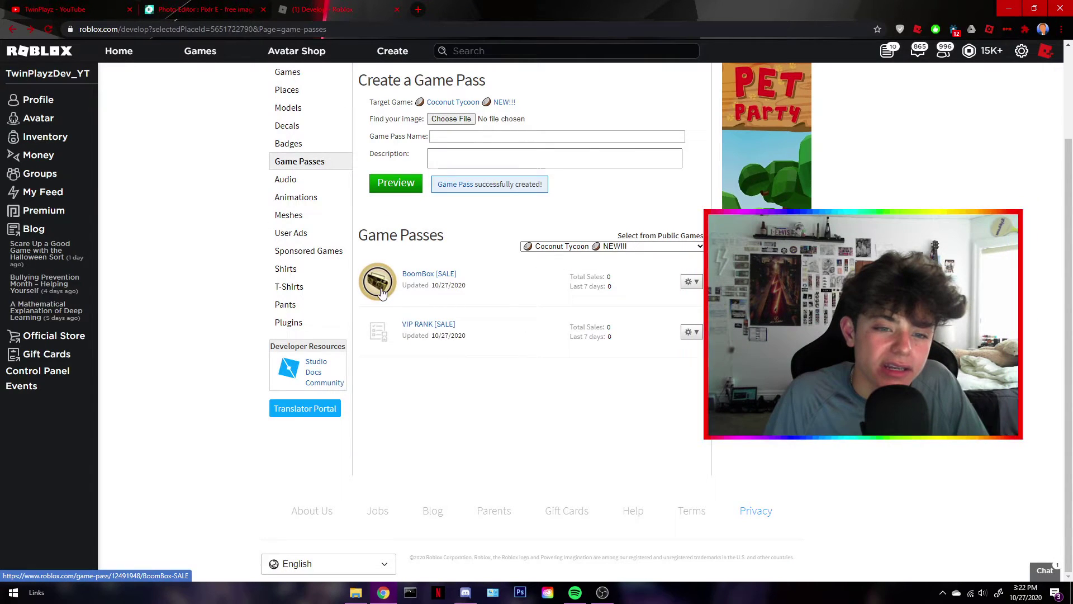
{"action": "left_click", "coordinate": [380, 293]}
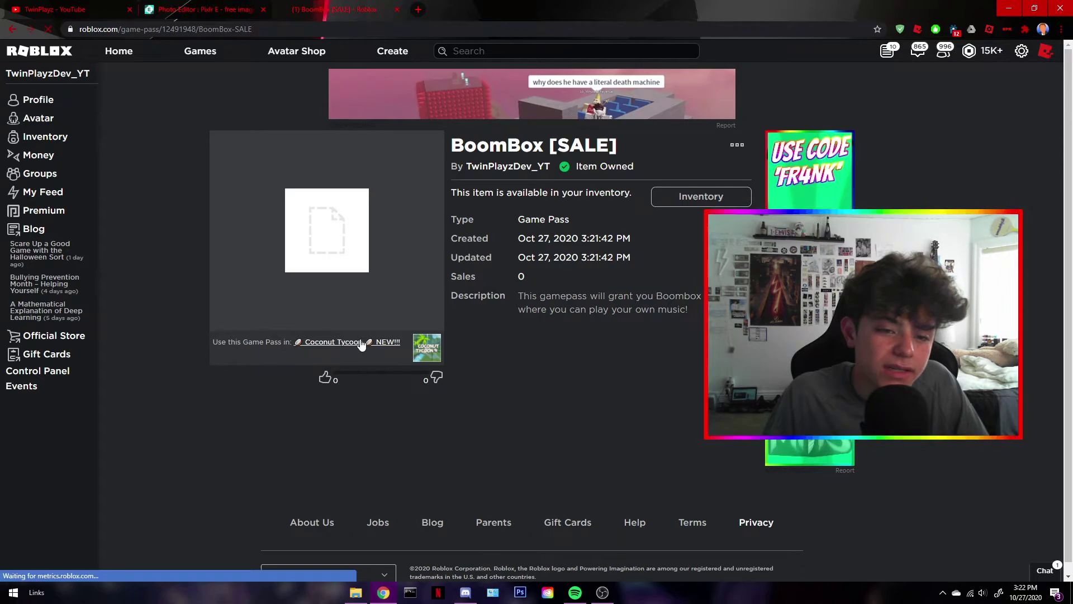
Go to the Coconut Tycoon game page and view the passes in its store
{"action": "left_click", "coordinate": [361, 343]}
{"action": "scroll", "coordinate": [423, 336], "scroll_direction": "down", "scroll_amount": 5}
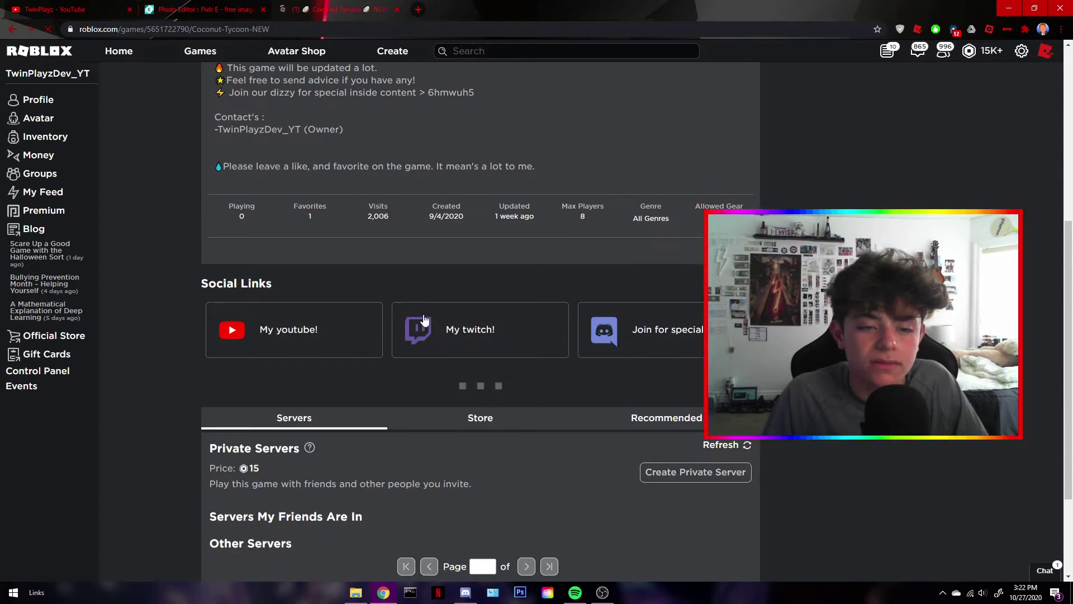
{"action": "scroll", "coordinate": [423, 319], "scroll_direction": "down", "scroll_amount": 3}
{"action": "left_click", "coordinate": [479, 278]}
{"action": "scroll", "coordinate": [397, 209], "scroll_direction": "down", "scroll_amount": 4}
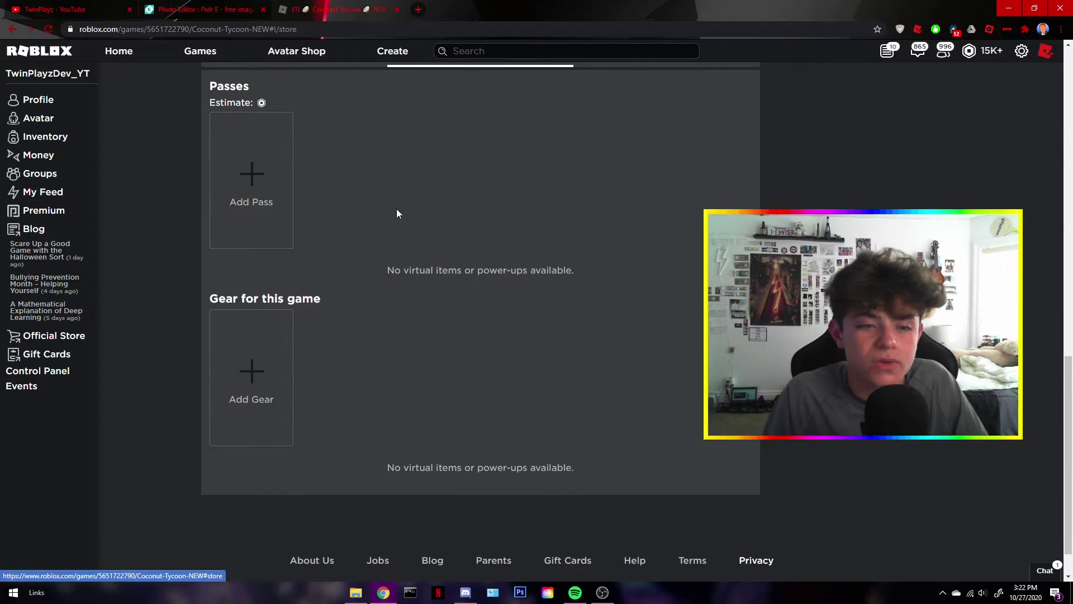
Return to the game passes list, configure the BoomBox [SALE] pass and put it up for sale
{"action": "left_click", "coordinate": [224, 175]}
{"action": "scroll", "coordinate": [474, 309], "scroll_direction": "down", "scroll_amount": 2}
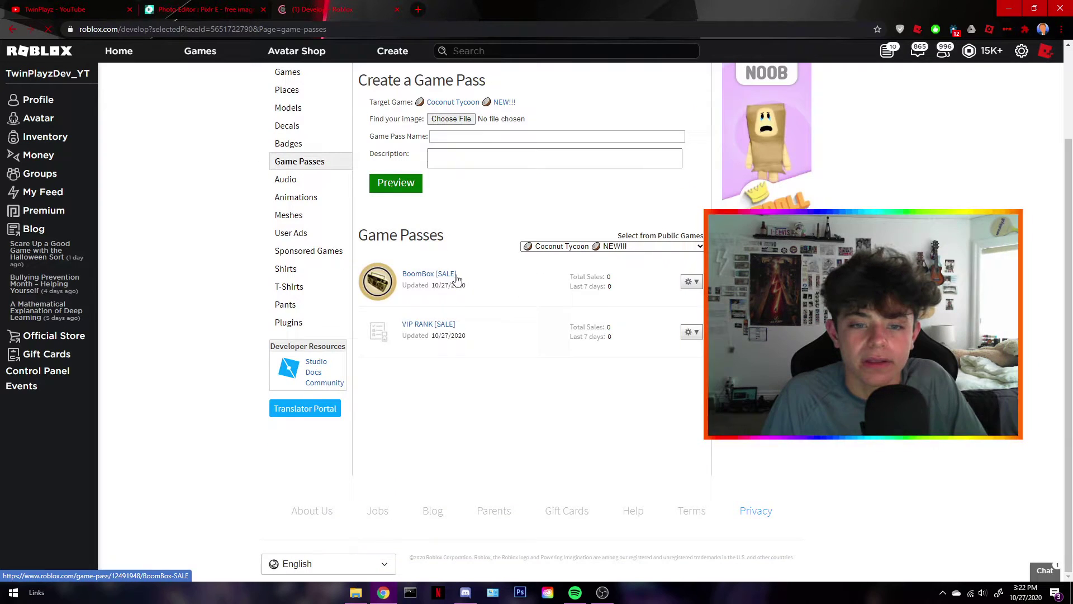
{"action": "left_click", "coordinate": [691, 281]}
{"action": "left_click", "coordinate": [671, 299]}
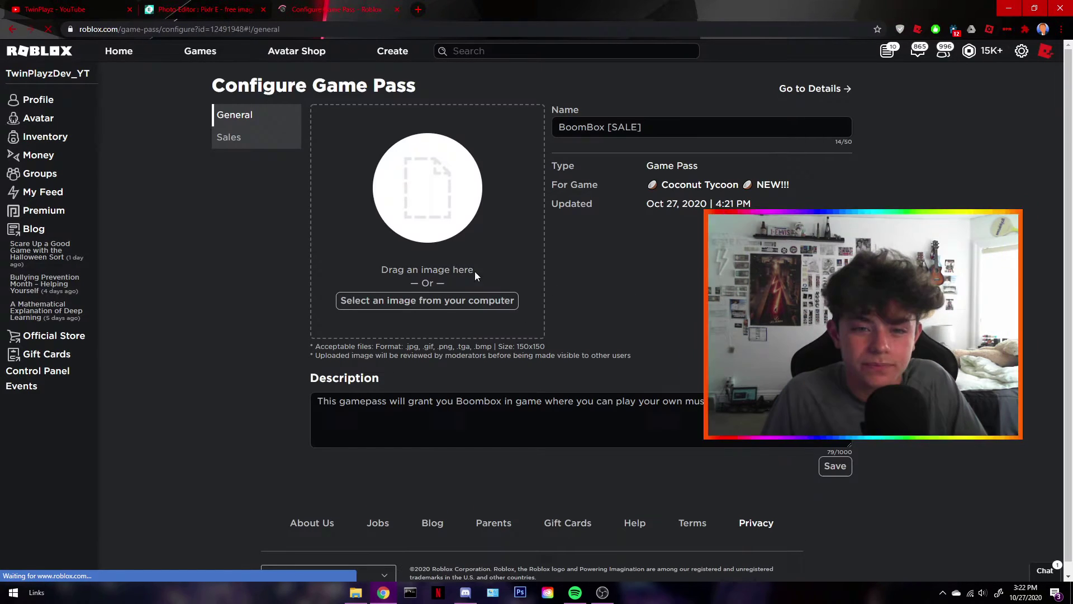
{"action": "left_click", "coordinate": [254, 139]}
{"action": "left_click", "coordinate": [832, 119]}
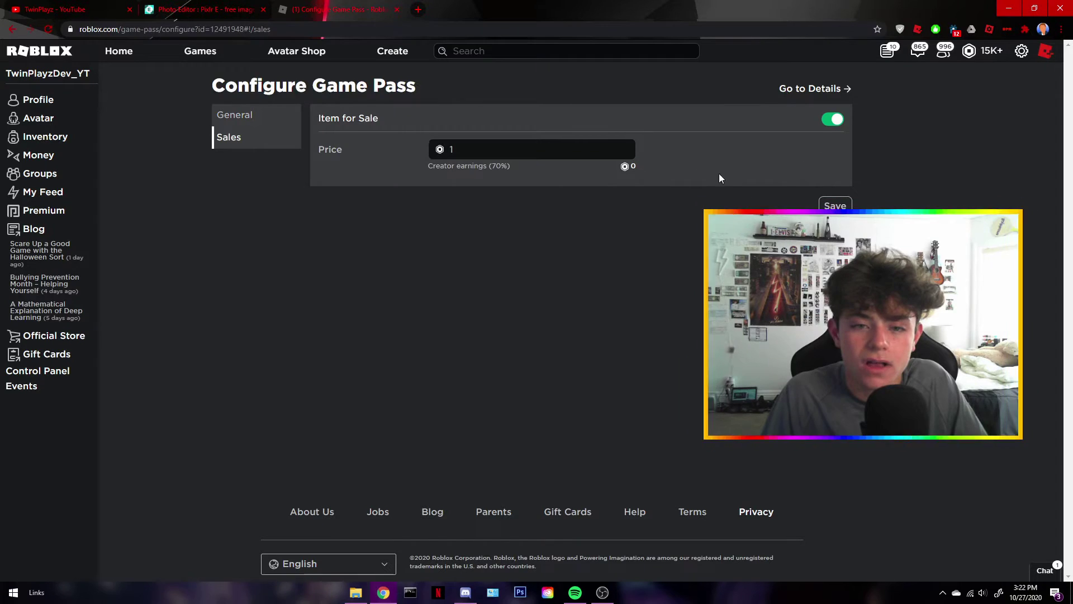
Set the BoomBox pass's price to 250 Robux and save the sales settings
{"action": "left_click", "coordinate": [536, 150]}
{"action": "key", "text": "BackSpace"}
{"action": "type", "text": "200"}
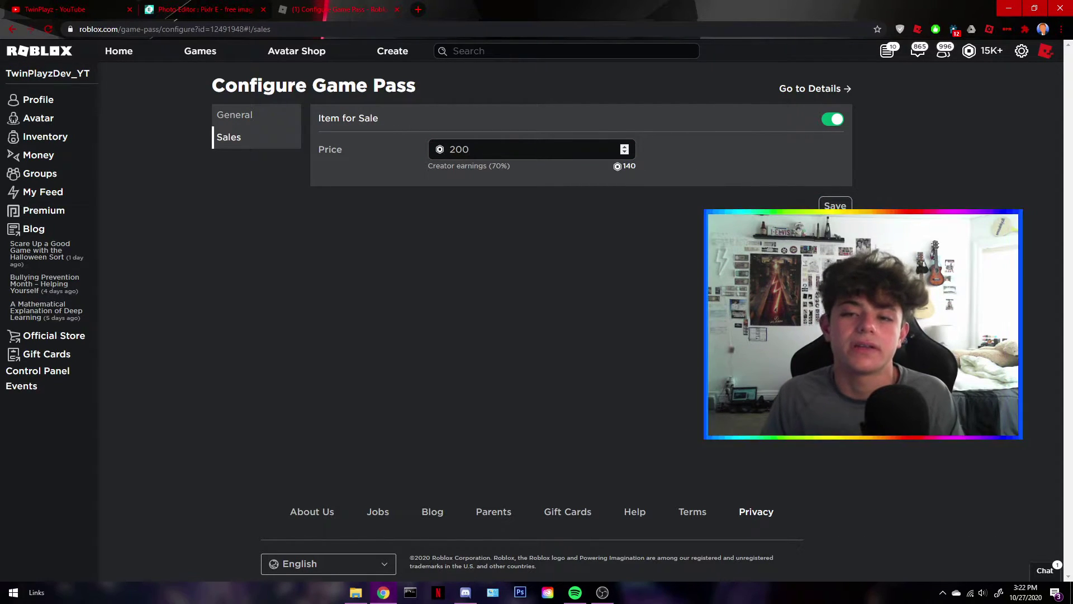
{"action": "key", "text": "BackSpace"}
{"action": "type", "text": "50"}
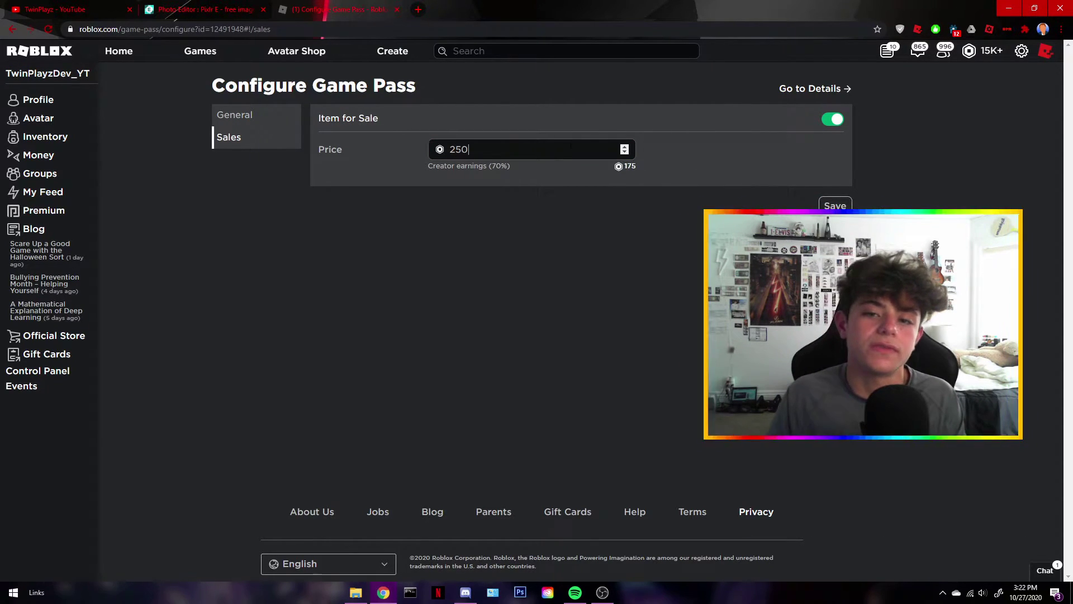
{"action": "left_click", "coordinate": [835, 205]}
Check the BoomBox pass on its details page and in the Coconut Tycoon store
{"action": "left_click", "coordinate": [819, 92]}
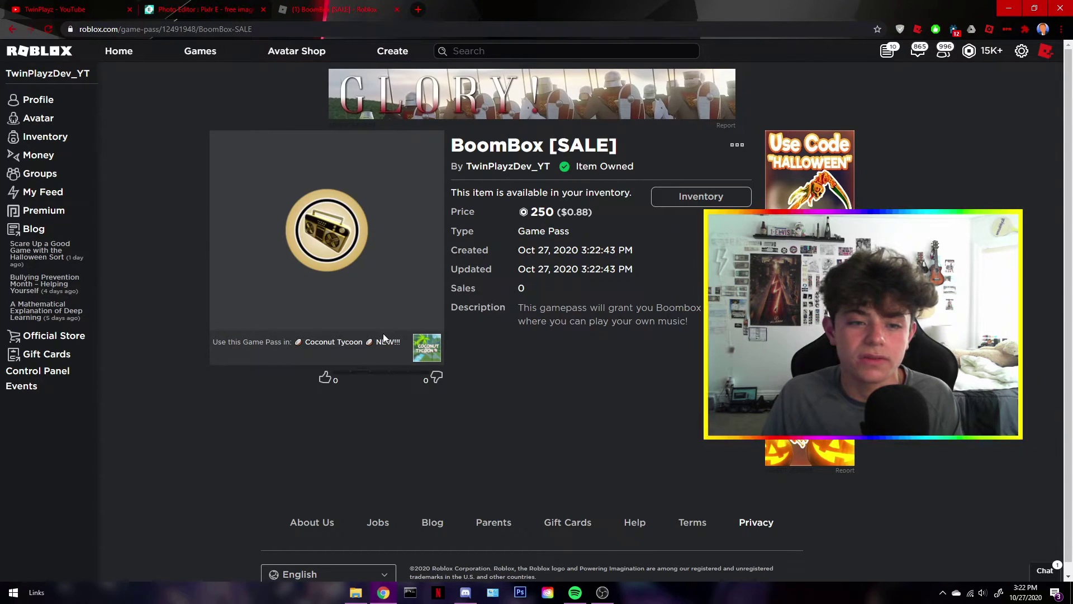
{"action": "left_click", "coordinate": [384, 338]}
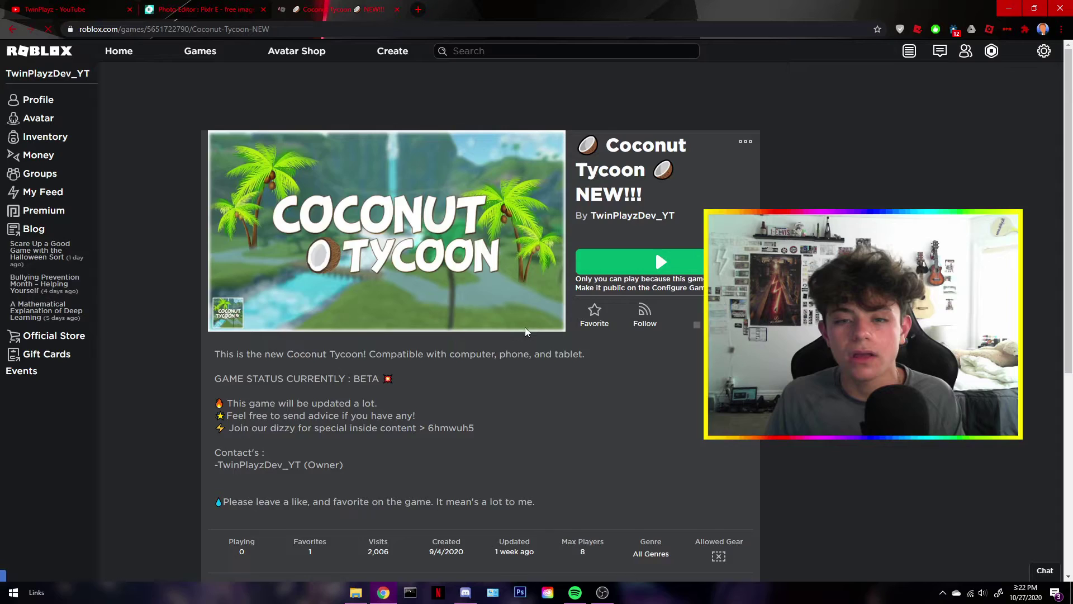
{"action": "scroll", "coordinate": [525, 327], "scroll_direction": "down", "scroll_amount": 10}
{"action": "left_click", "coordinate": [481, 280]}
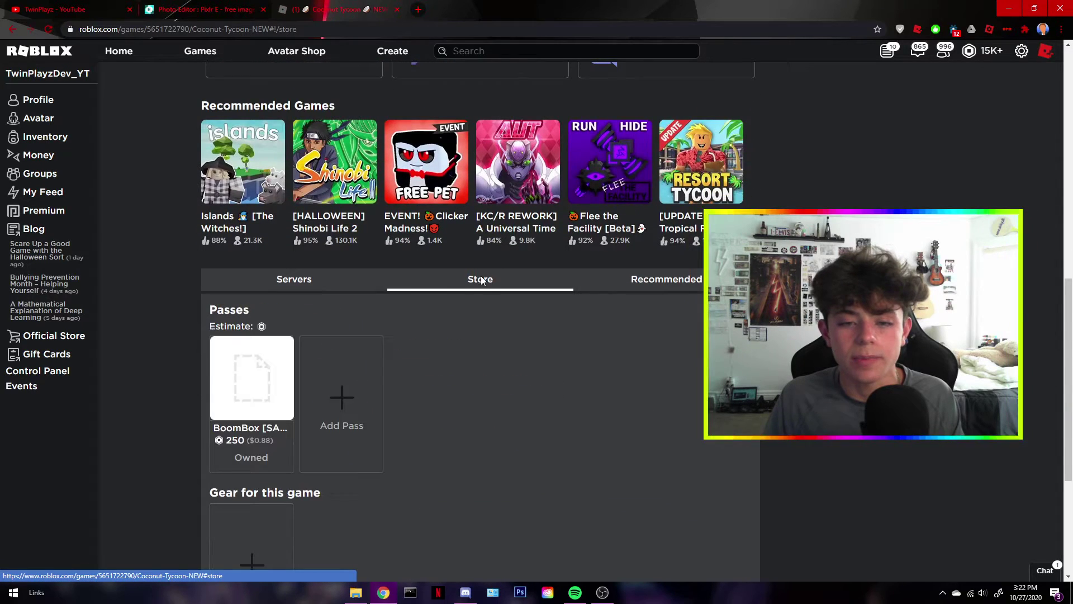
Return to the game passes list, configure the VIP RANK [SALE] pass and put it up for sale
{"action": "scroll", "coordinate": [478, 257], "scroll_direction": "down", "scroll_amount": 4}
{"action": "left_click", "coordinate": [355, 240]}
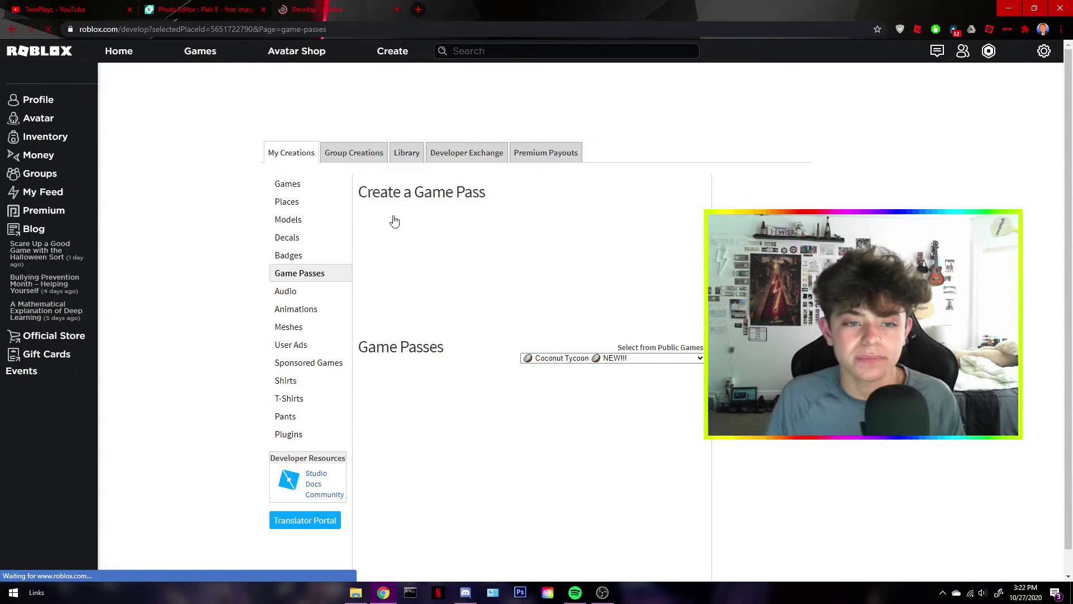
{"action": "scroll", "coordinate": [395, 222], "scroll_direction": "down", "scroll_amount": 2}
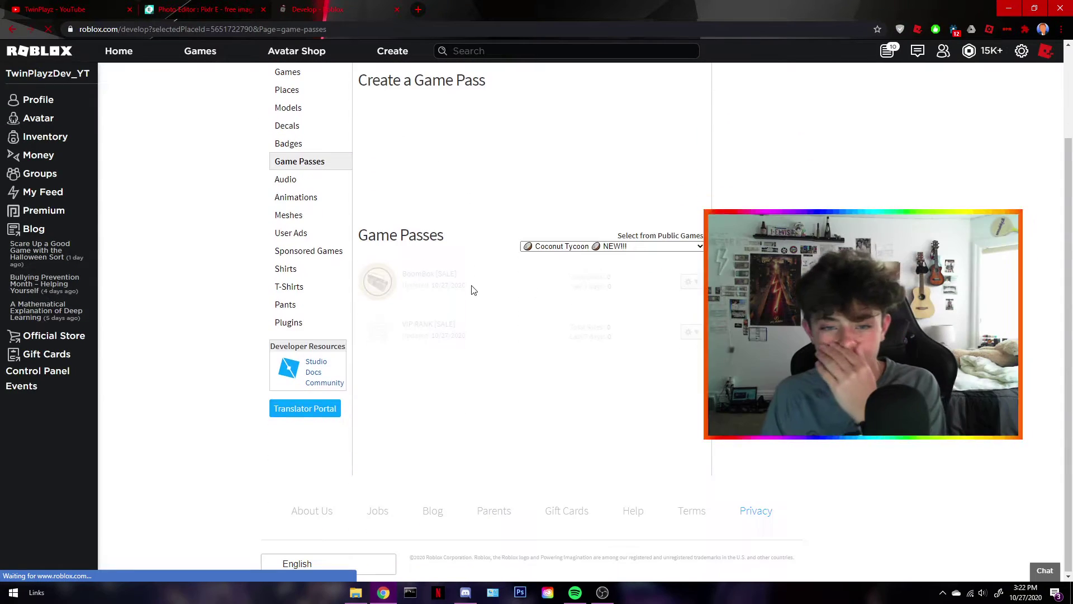
{"action": "left_click", "coordinate": [692, 331]}
{"action": "left_click", "coordinate": [685, 346]}
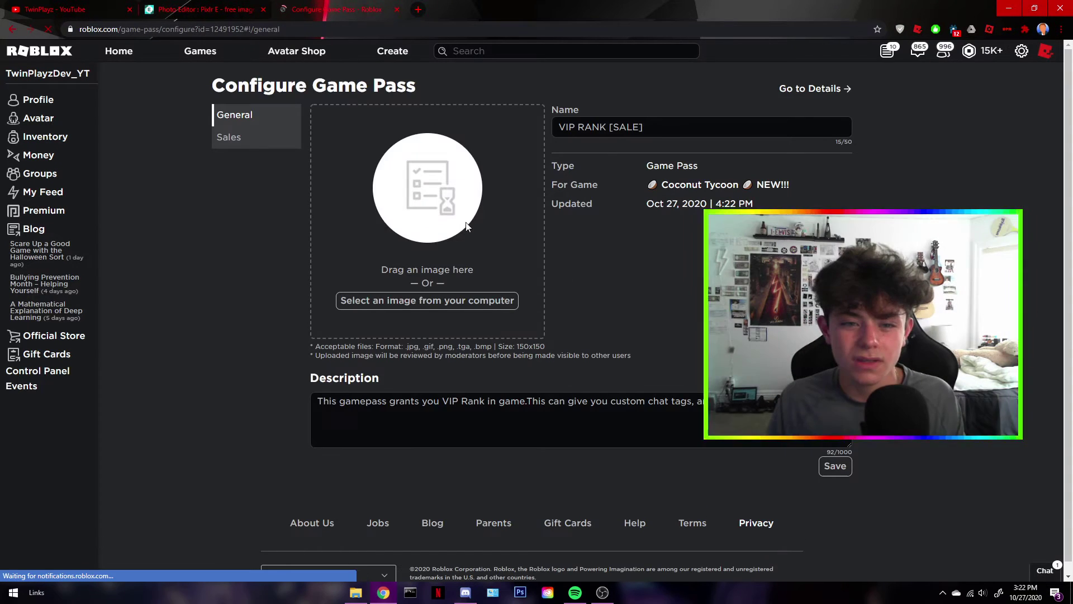
{"action": "left_click", "coordinate": [229, 137]}
{"action": "left_click", "coordinate": [833, 119]}
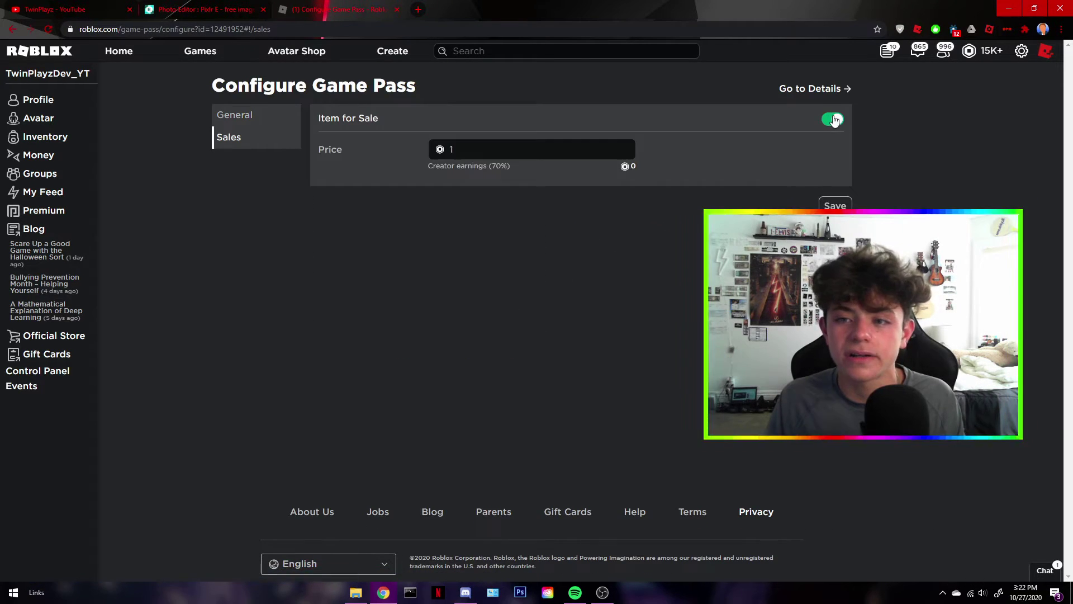
Set the VIP RANK pass's price to 150 Robux and save the sales settings
{"action": "left_click", "coordinate": [454, 149]}
{"action": "type", "text": "590"}
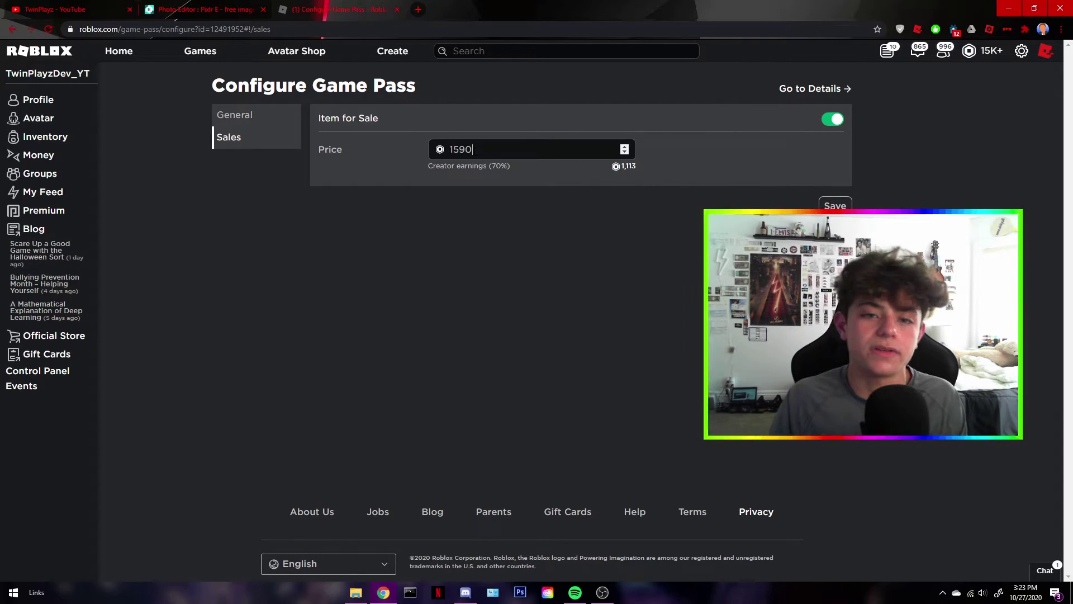
{"action": "key", "text": "BackSpace"}
{"action": "key", "text": "BackSpace"}
{"action": "type", "text": "0"}
{"action": "left_click", "coordinate": [831, 206]}
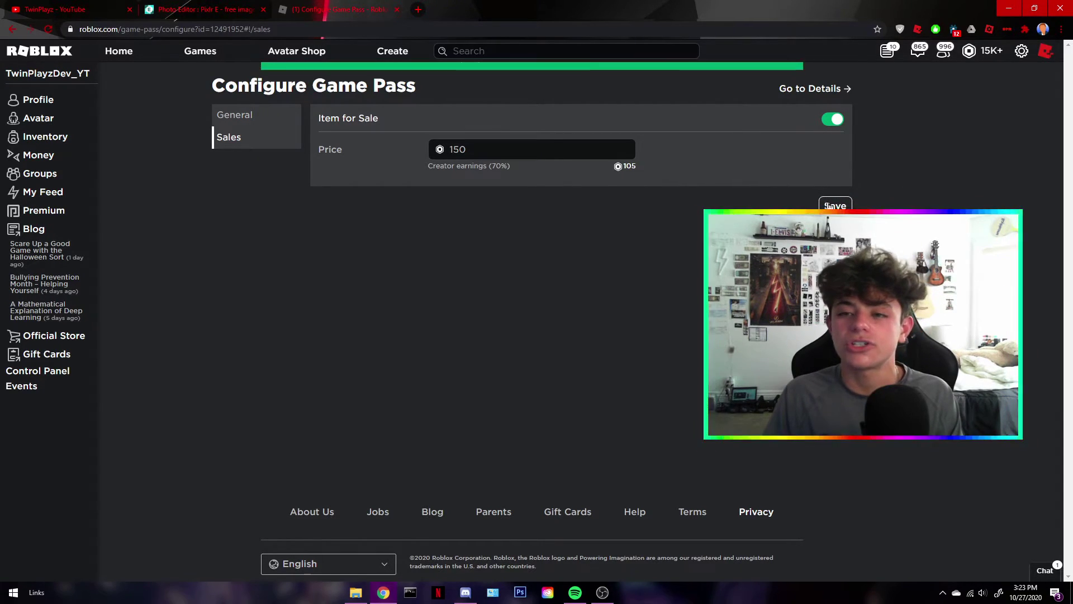
View the VIP RANK pass's details page and switch back to the VIP icon in Pixlr E
{"action": "left_click", "coordinate": [833, 88]}
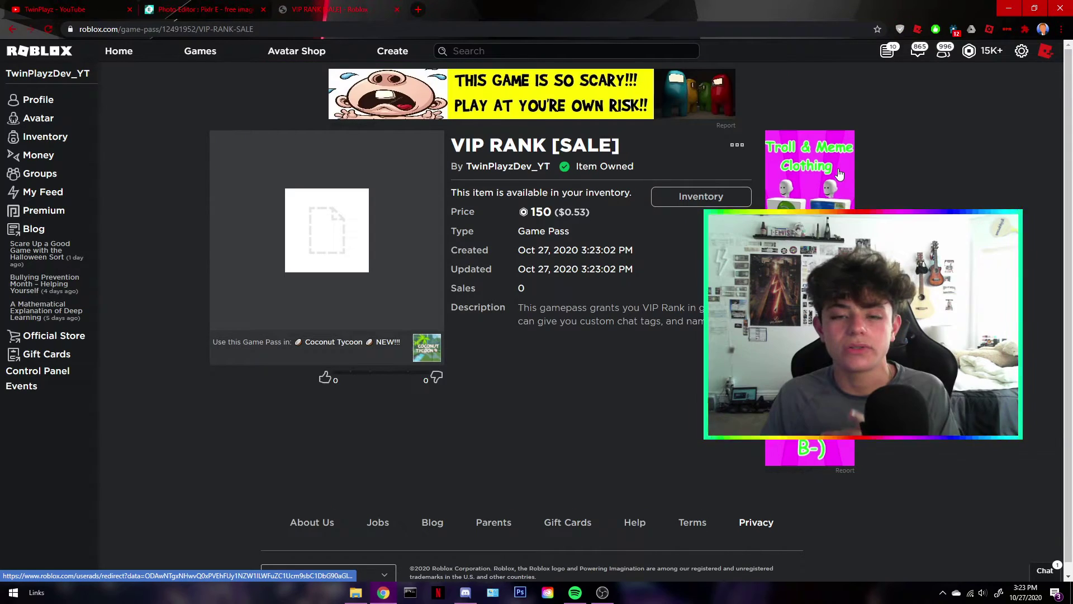
{"action": "left_click", "coordinate": [255, 13]}
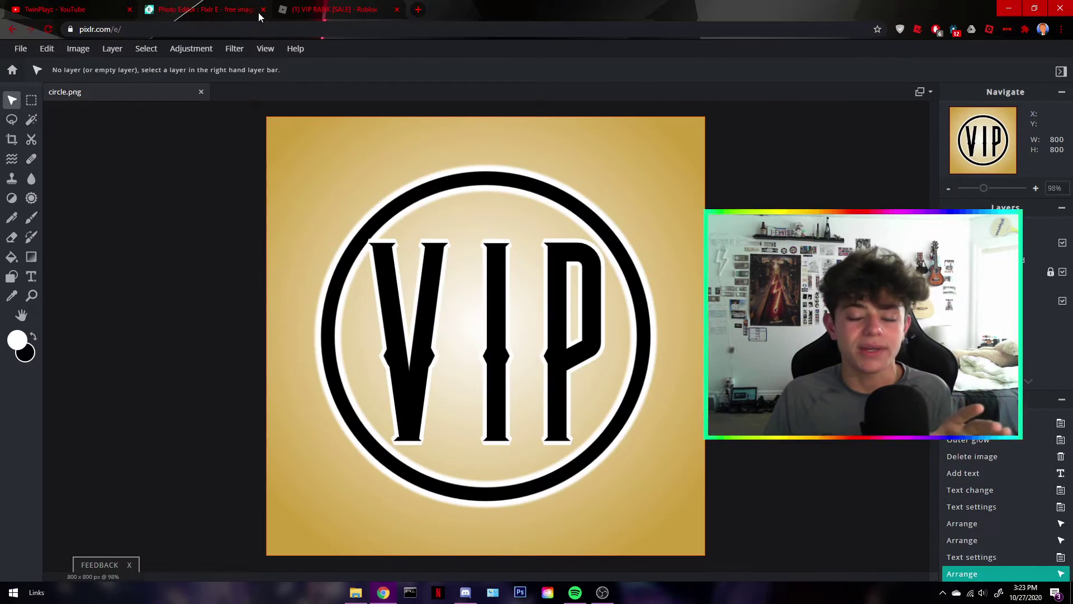
{"action": "scroll", "coordinate": [501, 207], "scroll_direction": "down", "scroll_amount": 5}
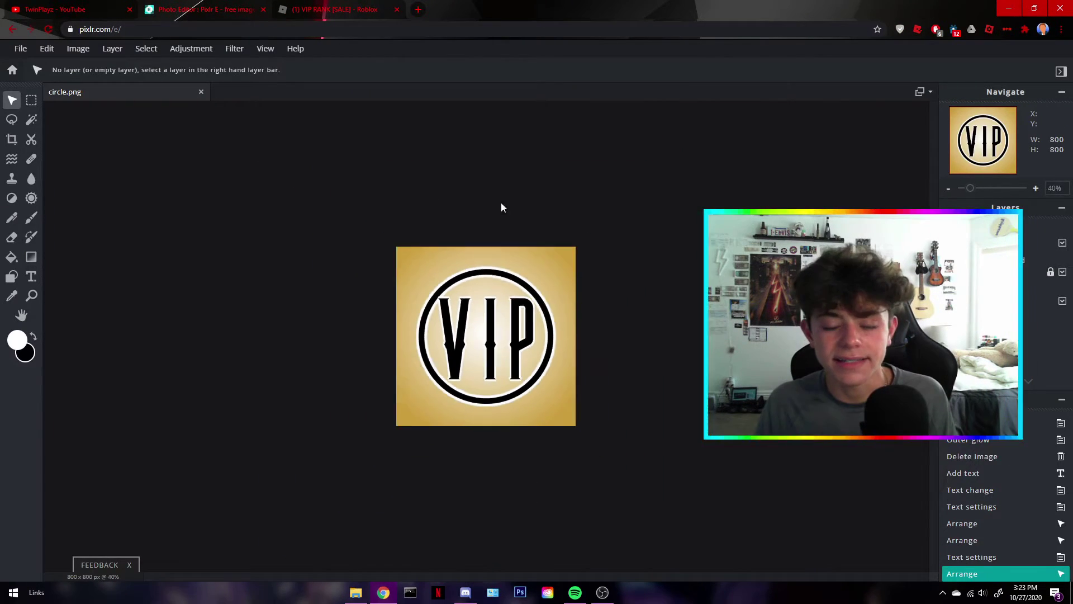
{"action": "scroll", "coordinate": [503, 212], "scroll_direction": "down", "scroll_amount": 1}
{"action": "scroll", "coordinate": [538, 236], "scroll_direction": "up", "scroll_amount": 6}
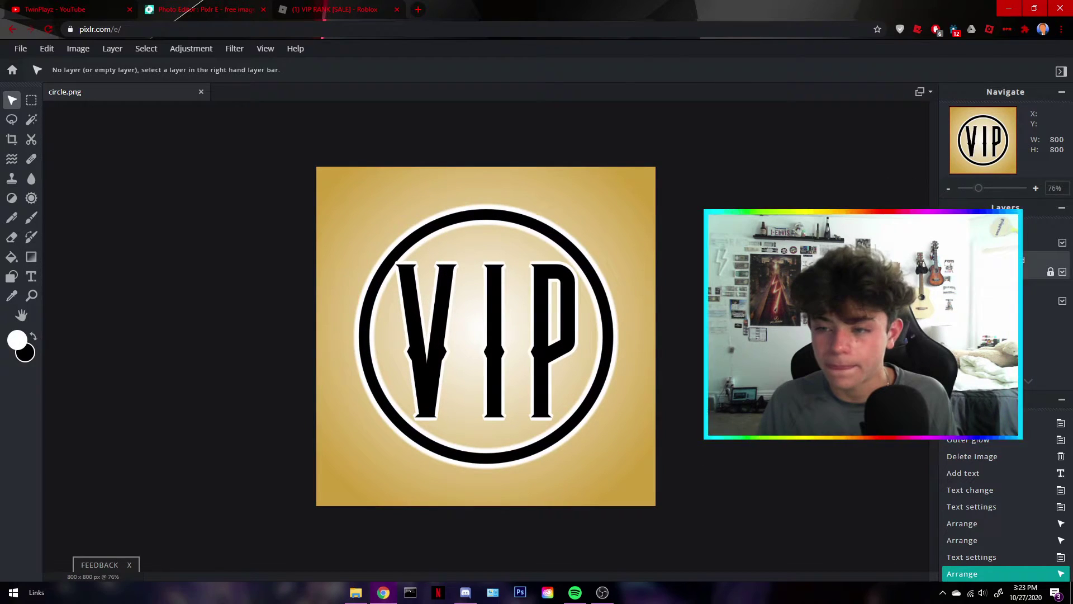
{"action": "left_click", "coordinate": [995, 266]}
{"action": "left_click", "coordinate": [995, 236]}
{"action": "left_click", "coordinate": [995, 265]}
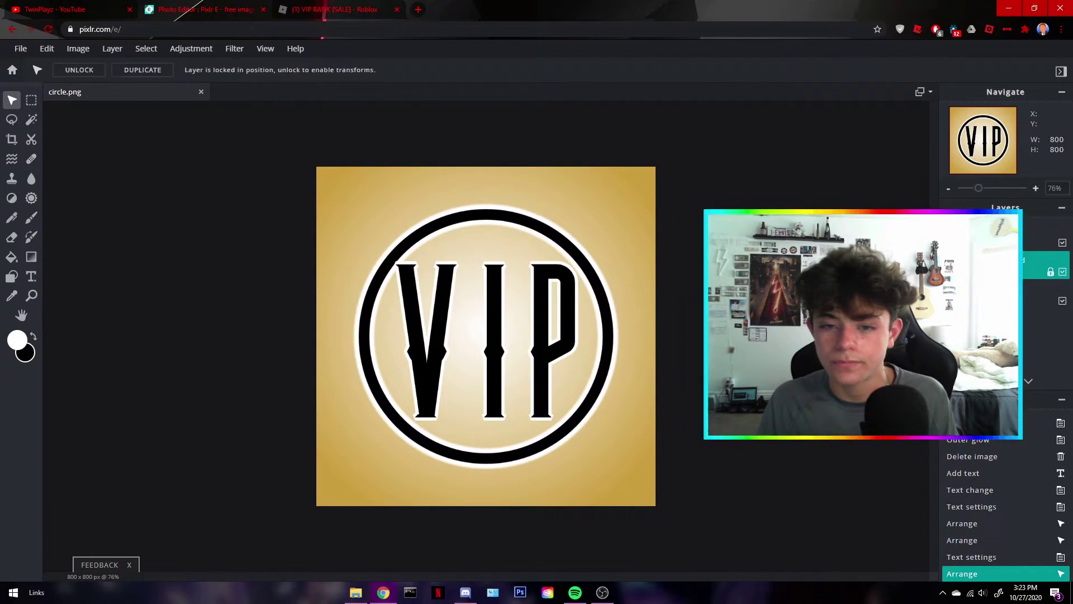
{"action": "left_click", "coordinate": [995, 236]}
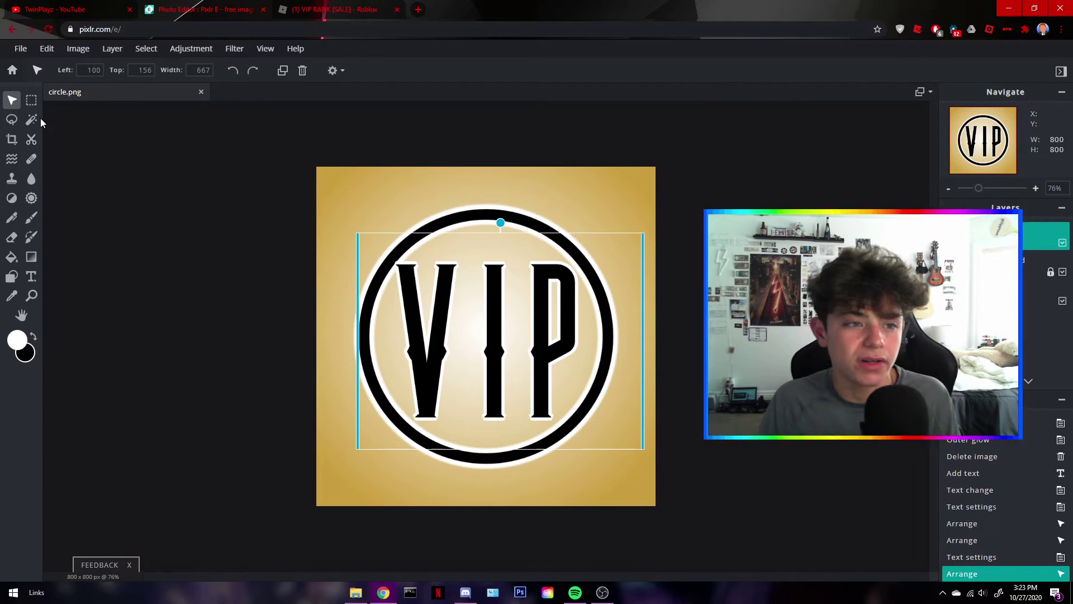
{"action": "left_click", "coordinate": [31, 99]}
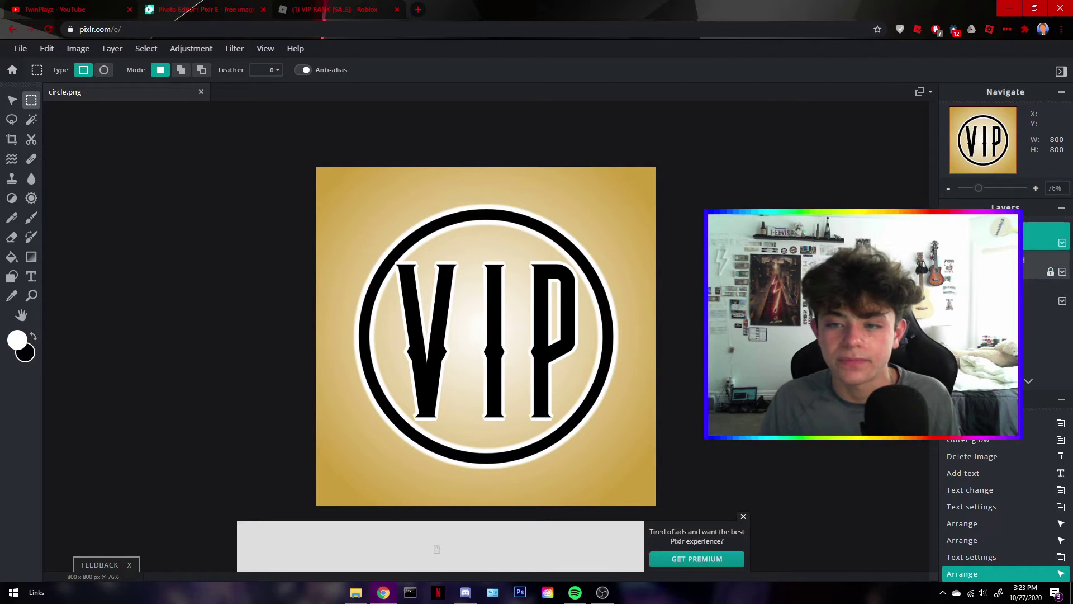
{"action": "left_click", "coordinate": [11, 100]}
{"action": "left_click", "coordinate": [520, 223]}
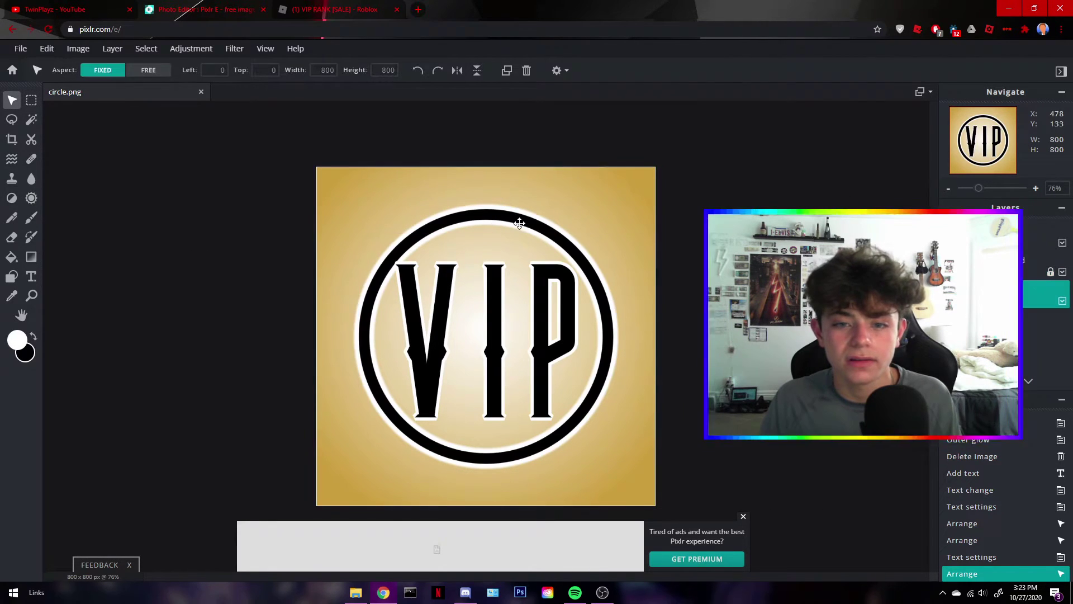
{"action": "left_click", "coordinate": [1032, 265]}
{"action": "left_click", "coordinate": [1006, 341]}
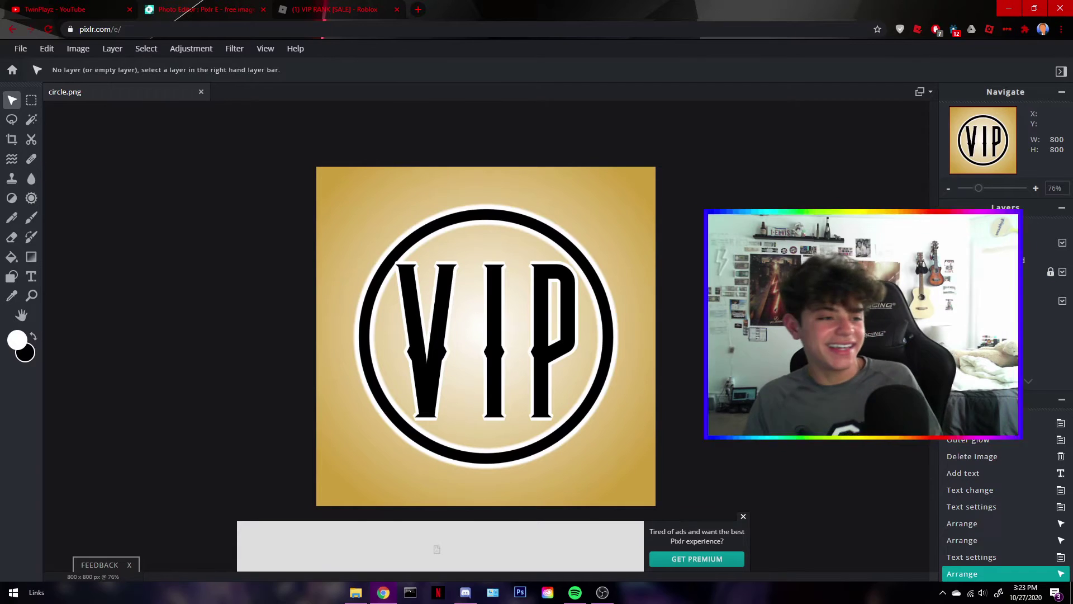
Return to the VIP RANK pass page on Roblox and open the Coconut Tycoon game page from it
{"action": "left_click", "coordinate": [351, 6]}
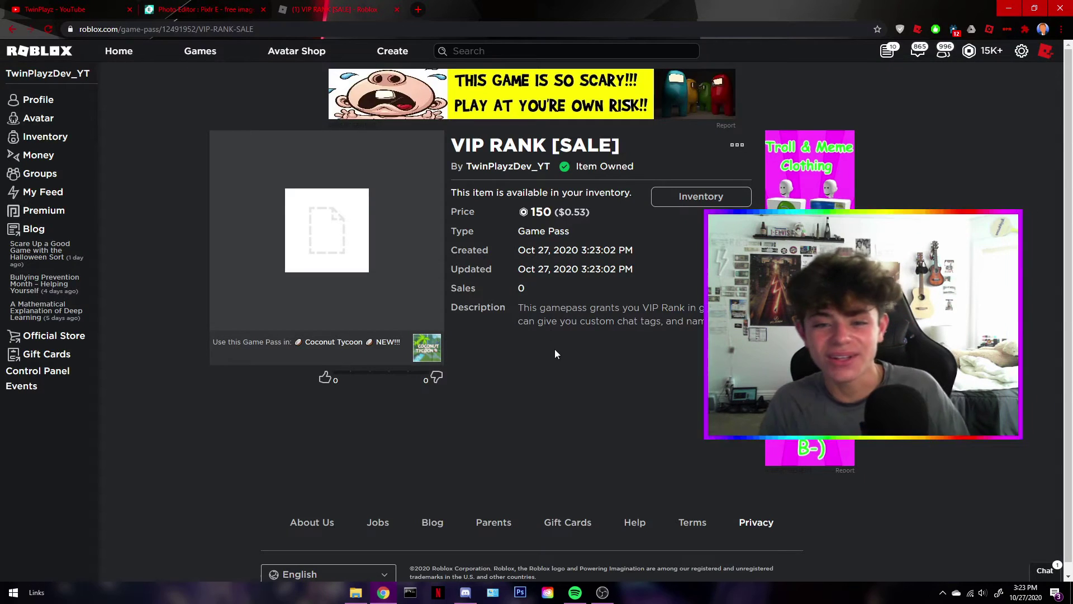
{"action": "left_click", "coordinate": [333, 341]}
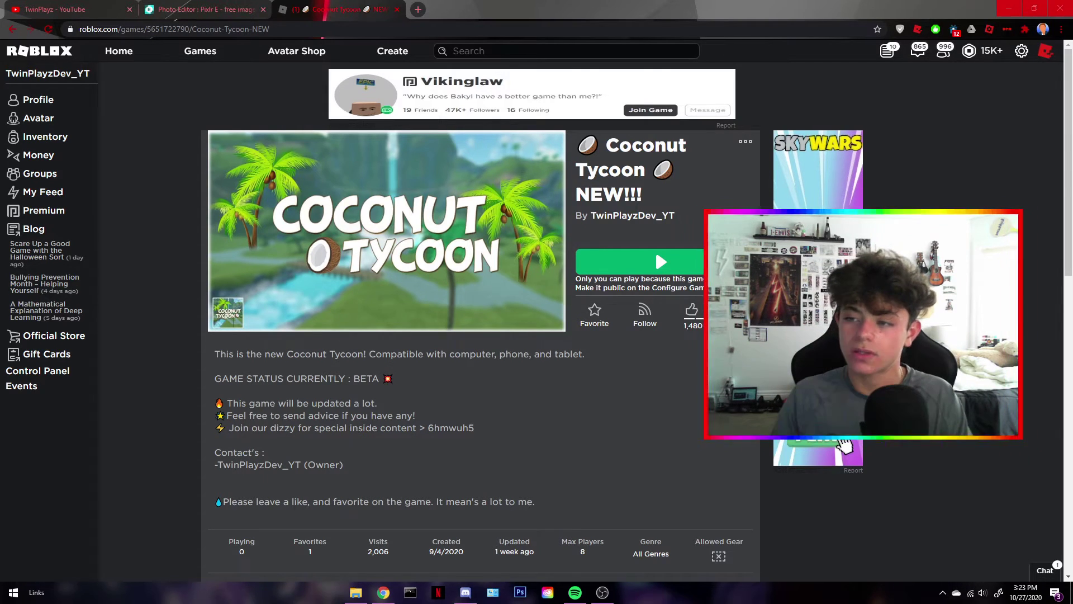
Switch to Paint and open the BoomBox image from the Tycoon Game folder inside Roblox Tutorials
{"action": "left_click_drag", "start_coordinate": [734, 102], "coordinate": [232, 91]}
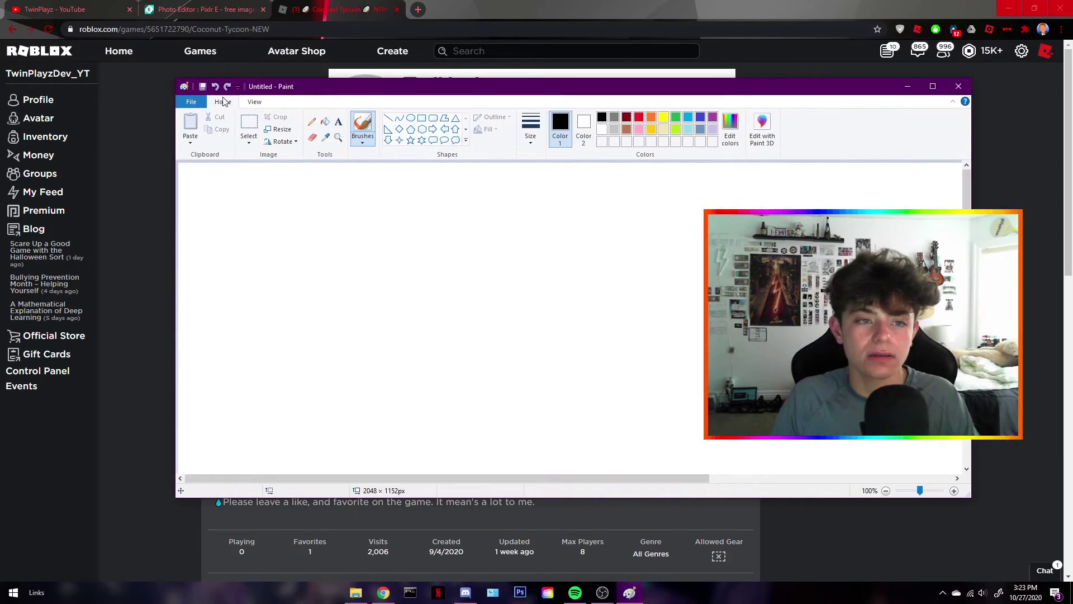
{"action": "left_click", "coordinate": [191, 102]}
{"action": "left_click", "coordinate": [211, 147]}
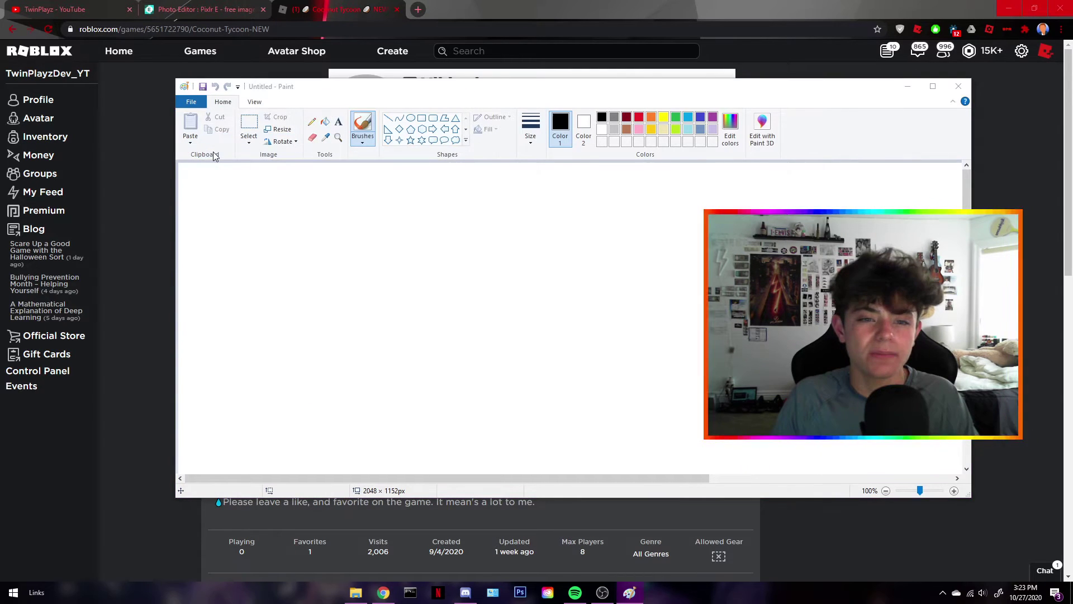
{"action": "left_click", "coordinate": [618, 175]}
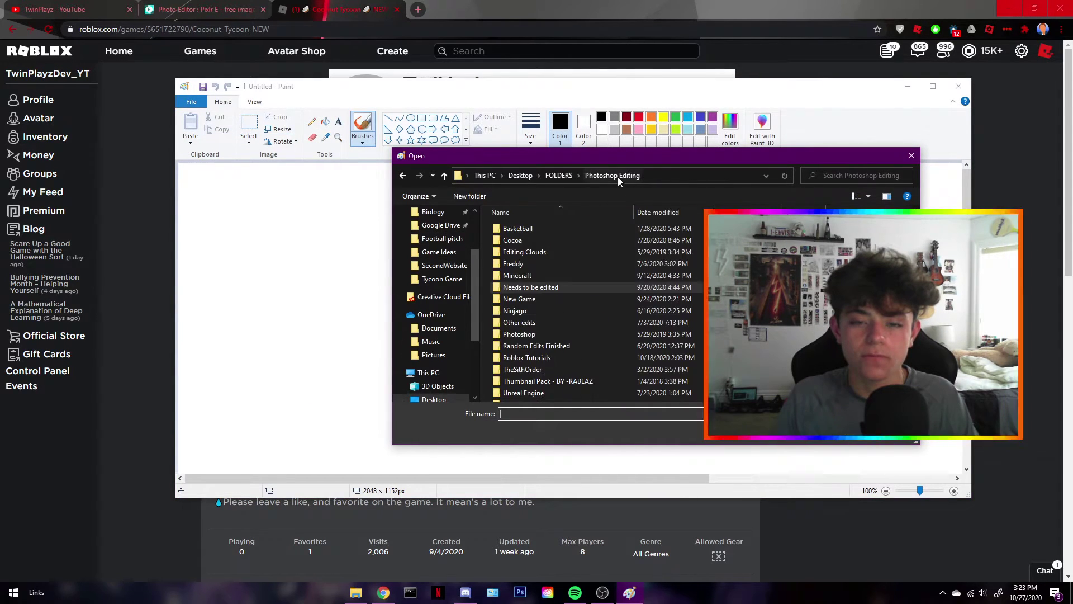
{"action": "scroll", "coordinate": [543, 279], "scroll_direction": "down", "scroll_amount": 1}
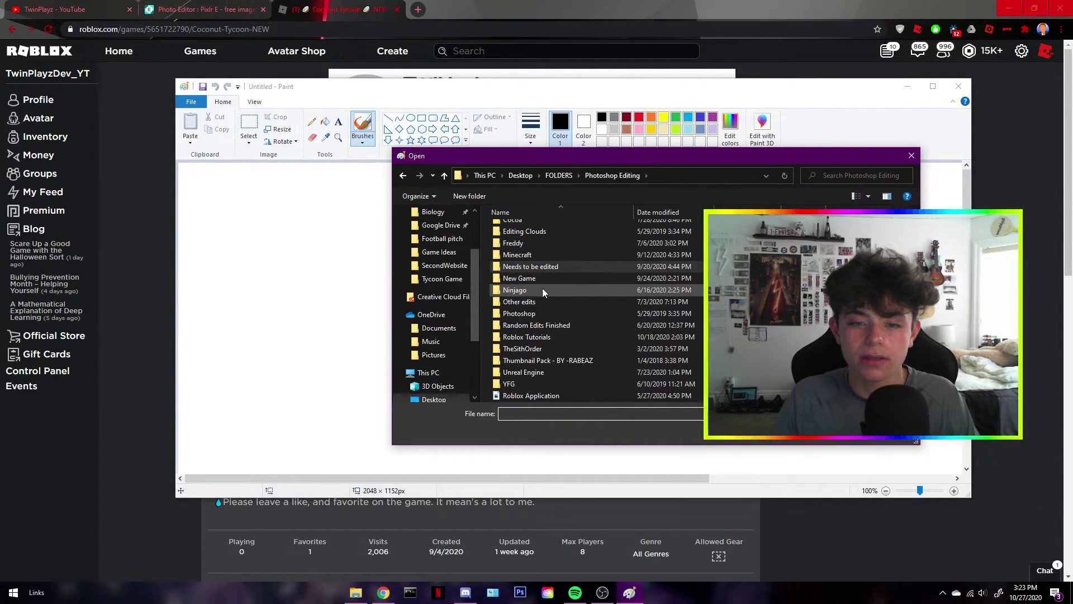
{"action": "double_click", "coordinate": [543, 337]}
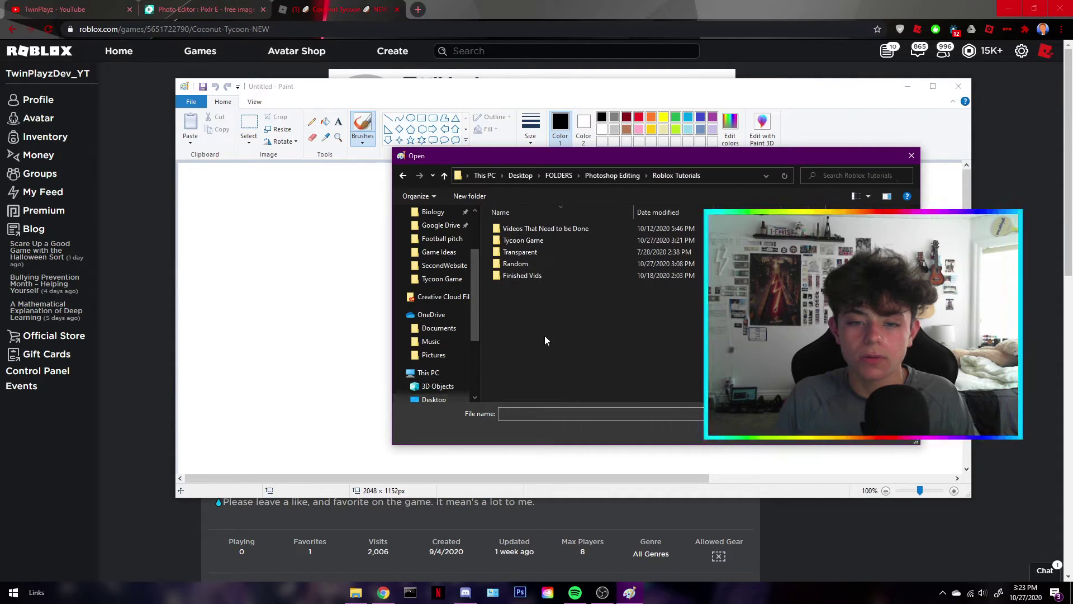
{"action": "double_click", "coordinate": [523, 242]}
{"action": "double_click", "coordinate": [580, 241]}
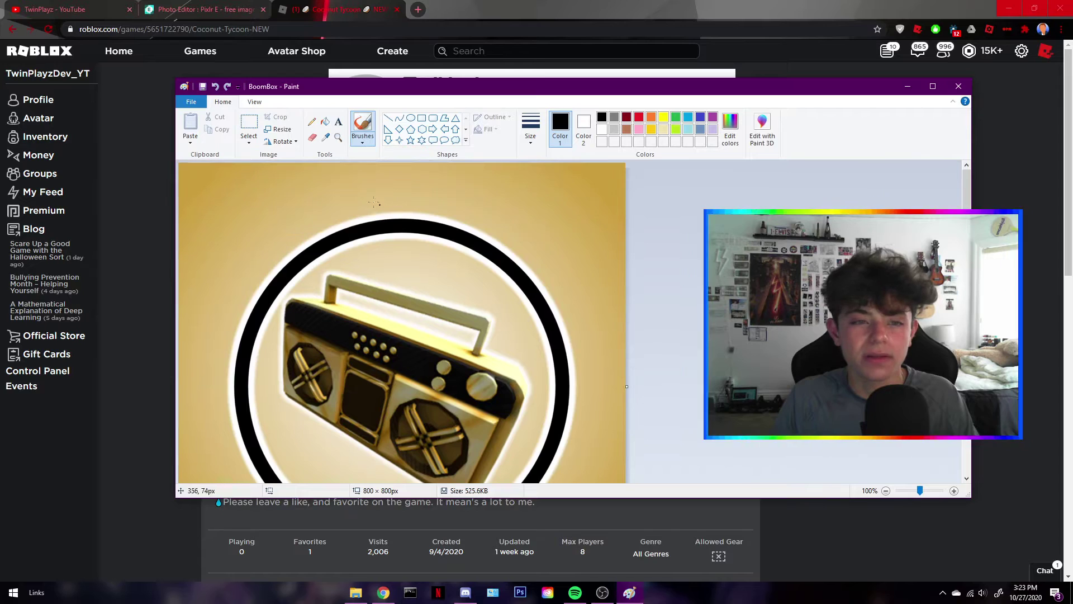
Resize the boombox image to 520 × 520 pixels, save it as a PNG named BoomBox Fixed and close Paint
{"action": "left_click", "coordinate": [281, 129]}
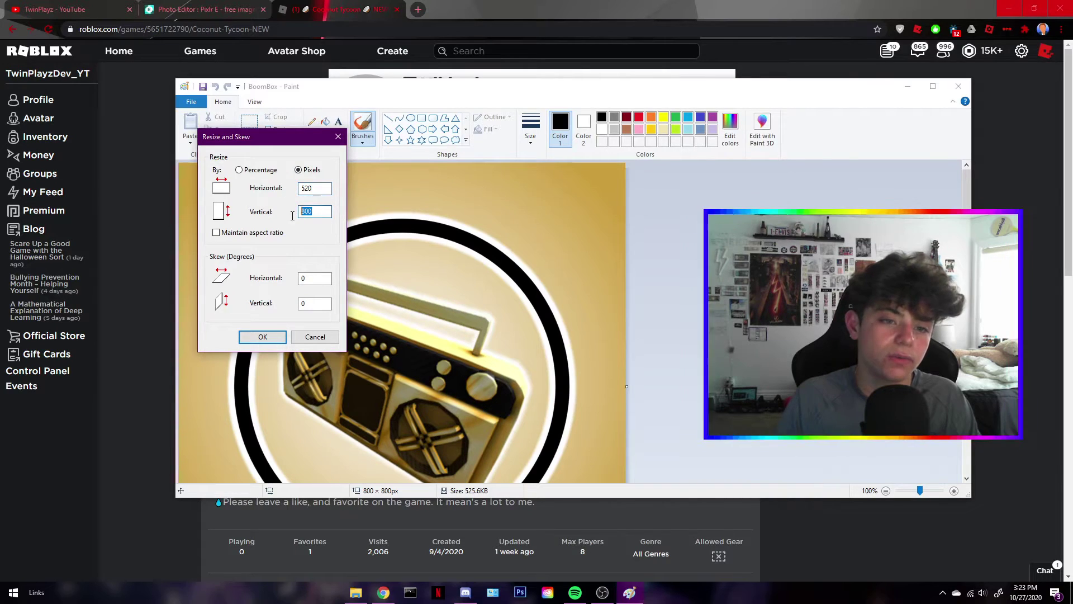
{"action": "left_click", "coordinate": [263, 336]}
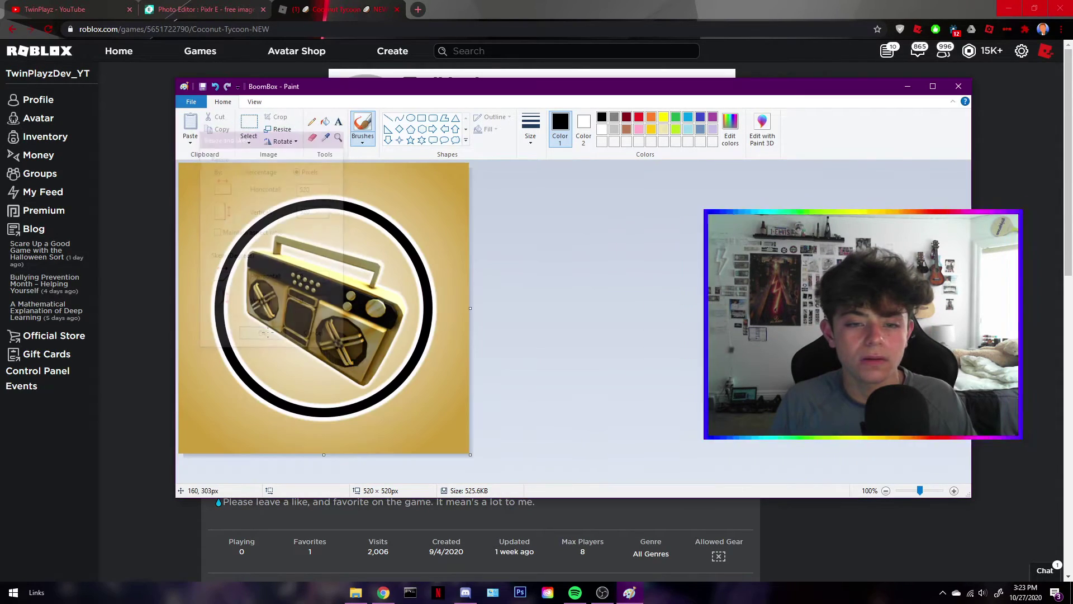
{"action": "left_click", "coordinate": [191, 102]}
{"action": "left_click", "coordinate": [226, 191]}
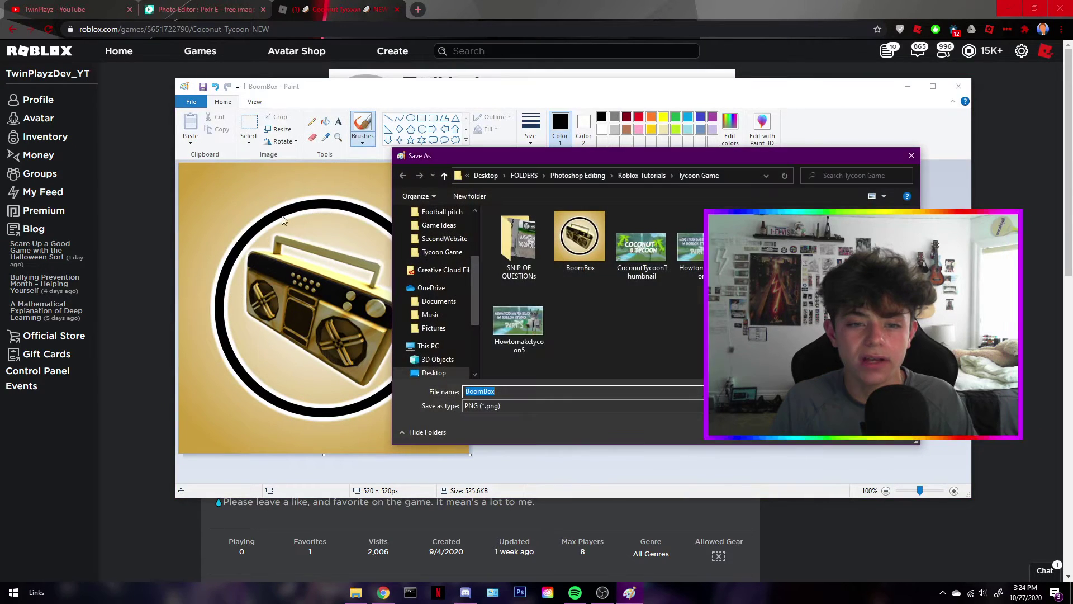
{"action": "type", "text": "Boom"}
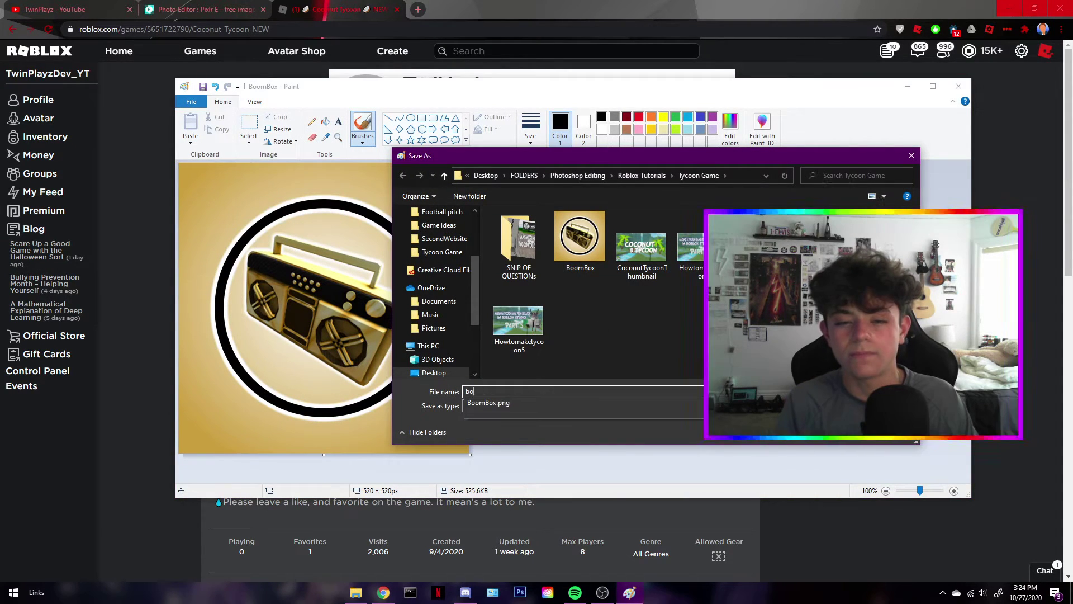
{"action": "type", "text": "Box Fixed"}
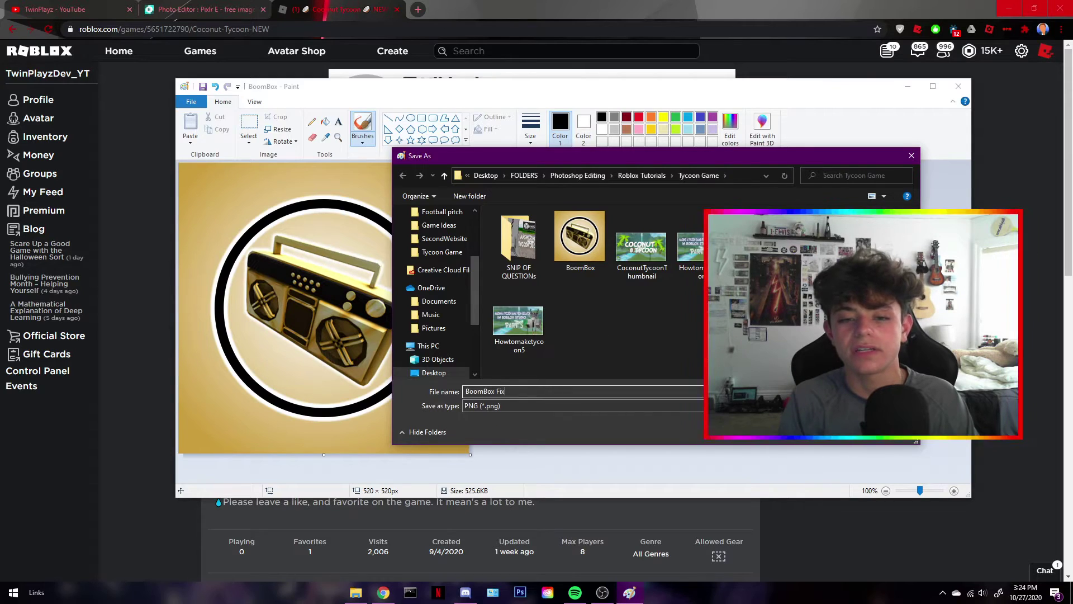
{"action": "key", "text": "Return"}
{"action": "left_click", "coordinate": [610, 319]}
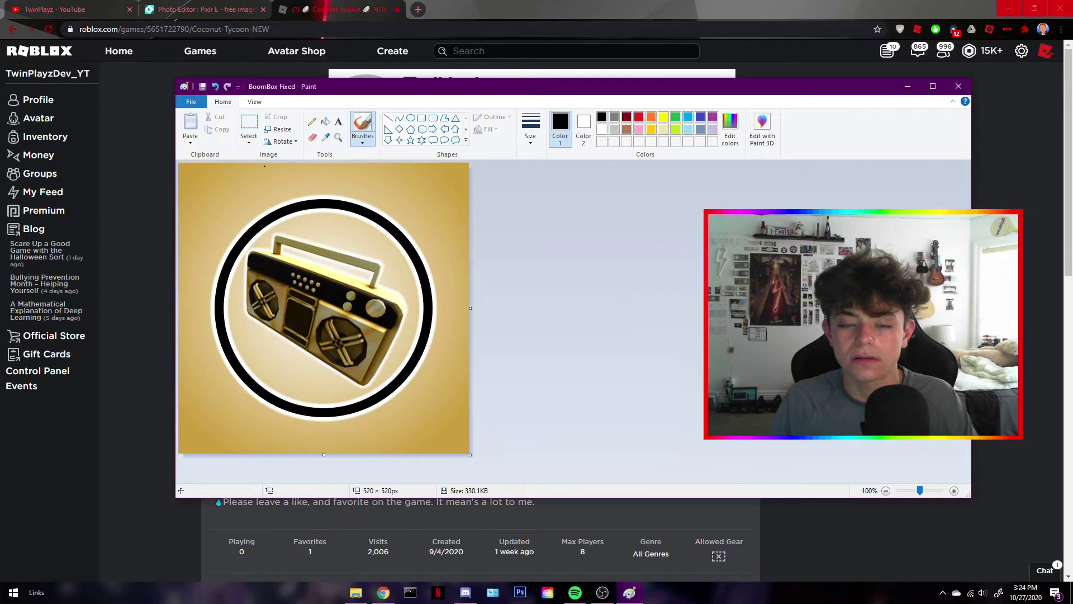
{"action": "left_click", "coordinate": [959, 86]}
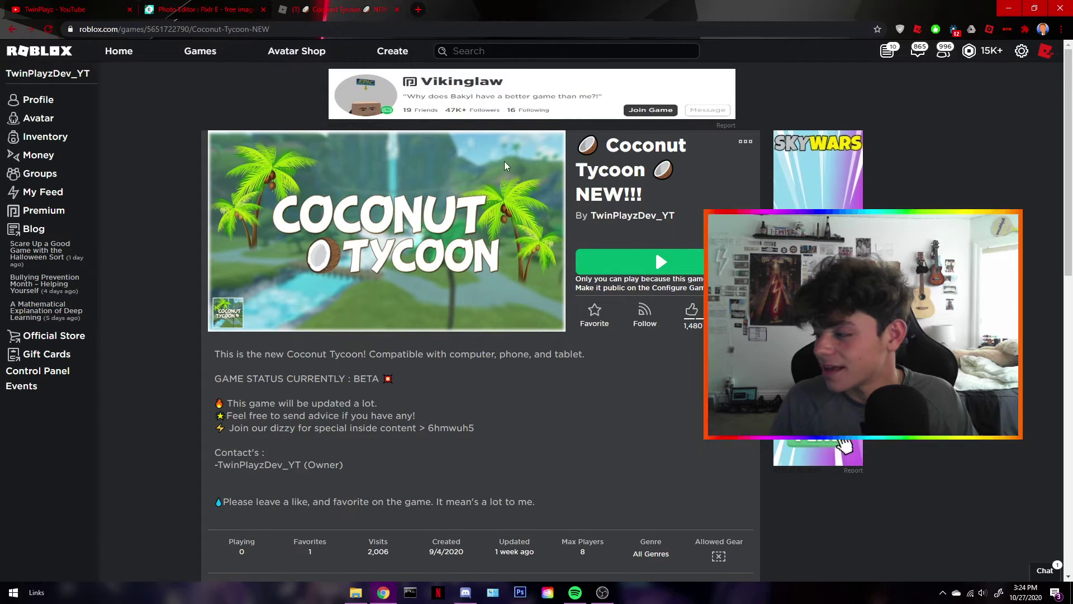
Open the BoomBox pass from the Coconut Tycoon store and bring up its configuration page
{"action": "scroll", "coordinate": [504, 161], "scroll_direction": "down", "scroll_amount": 3}
{"action": "scroll", "coordinate": [504, 224], "scroll_direction": "down", "scroll_amount": 8}
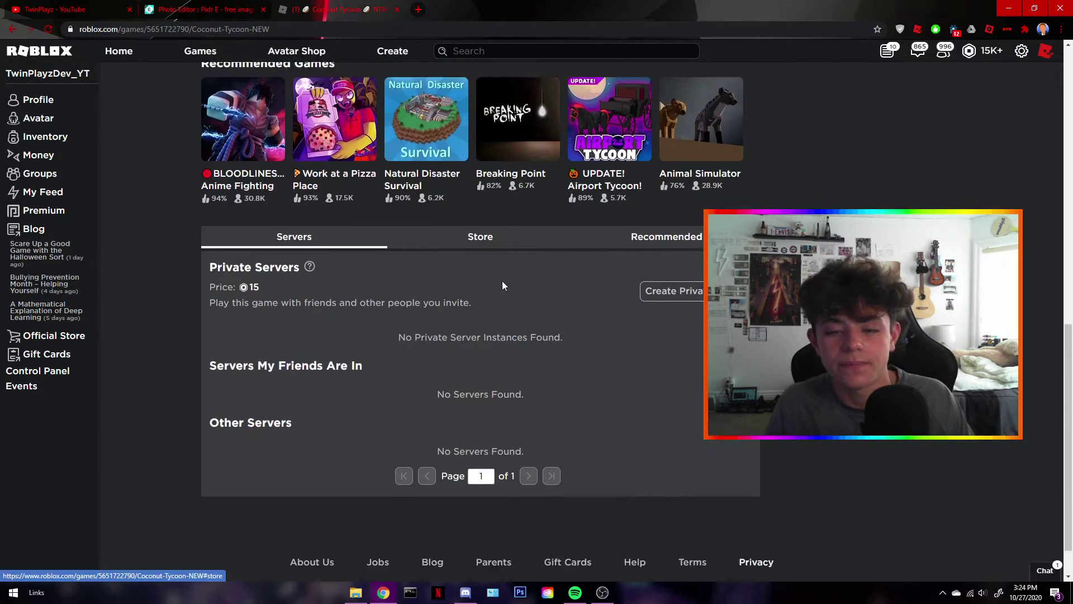
{"action": "left_click", "coordinate": [491, 207]}
{"action": "scroll", "coordinate": [464, 212], "scroll_direction": "down", "scroll_amount": 2}
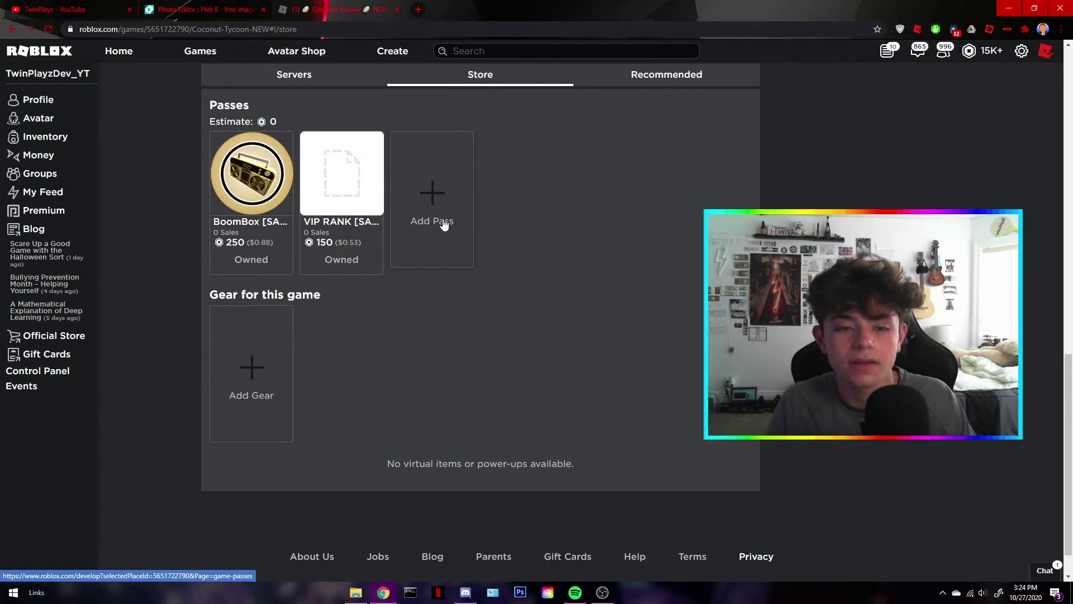
{"action": "left_click", "coordinate": [251, 179]}
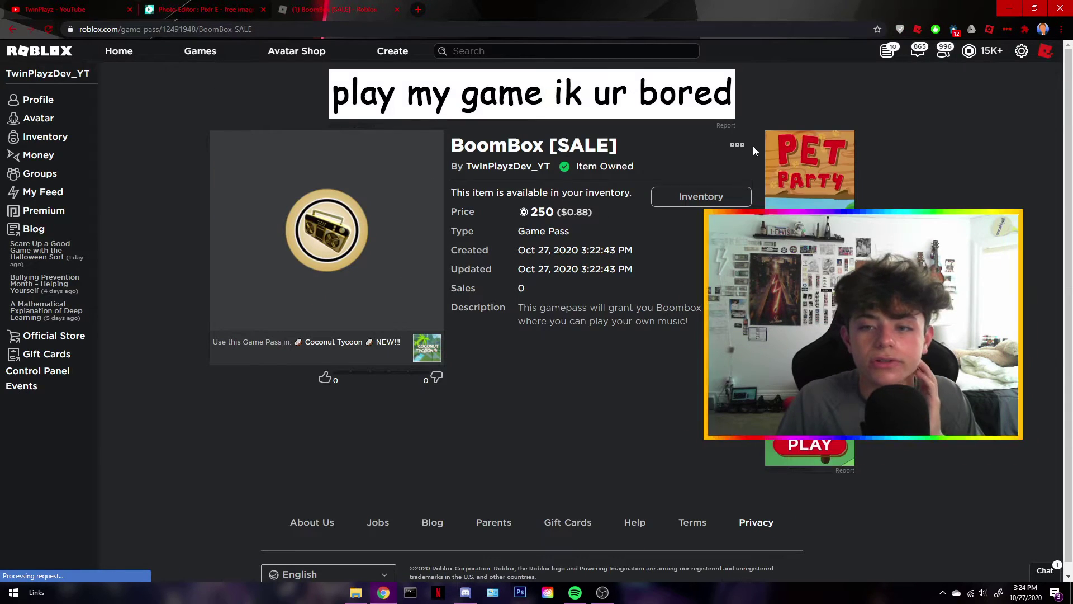
{"action": "left_click", "coordinate": [738, 145]}
{"action": "left_click", "coordinate": [720, 191]}
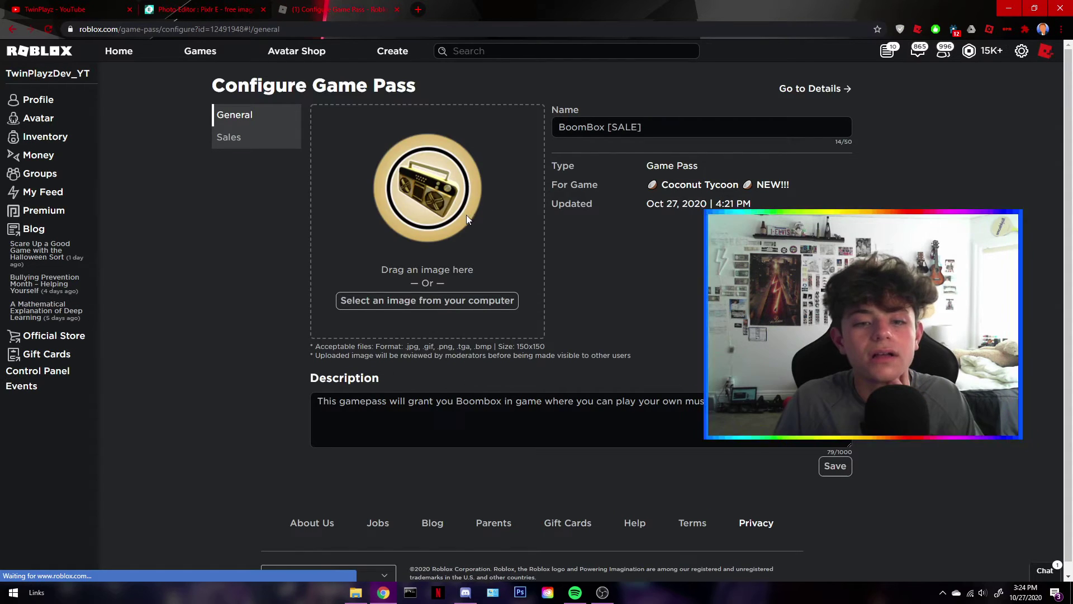
Try BoomBox Fixed.png as the BoomBox pass's image
{"action": "left_click", "coordinate": [438, 299]}
{"action": "left_click", "coordinate": [192, 90]}
{"action": "left_click", "coordinate": [437, 283]}
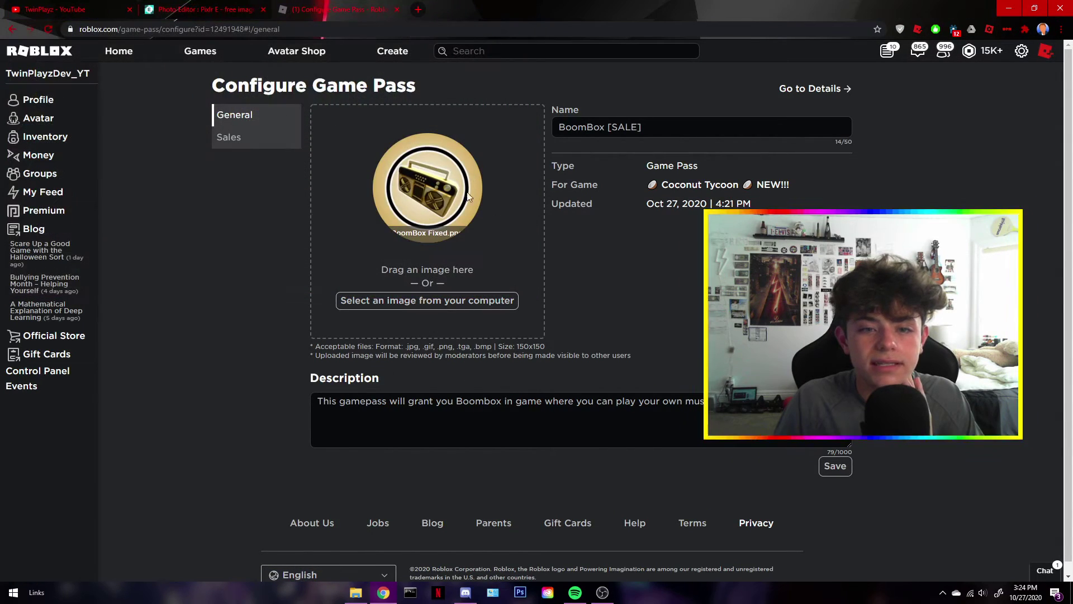
Set BoomBox.png as the BoomBox pass's image and save the pass
{"action": "left_click", "coordinate": [464, 307]}
{"action": "double_click", "coordinate": [263, 95]}
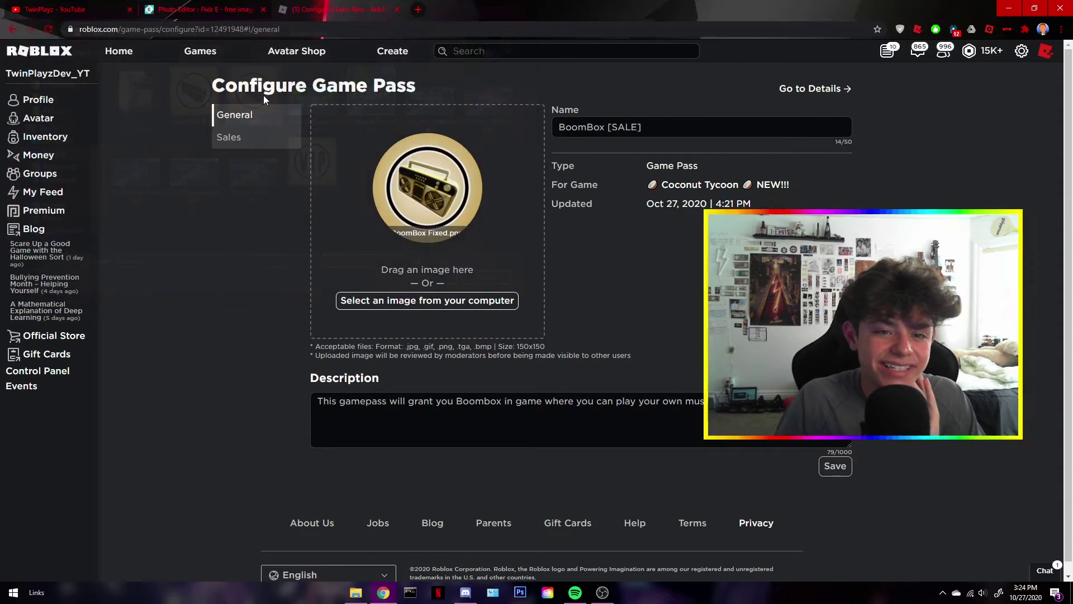
{"action": "left_click", "coordinate": [835, 466]}
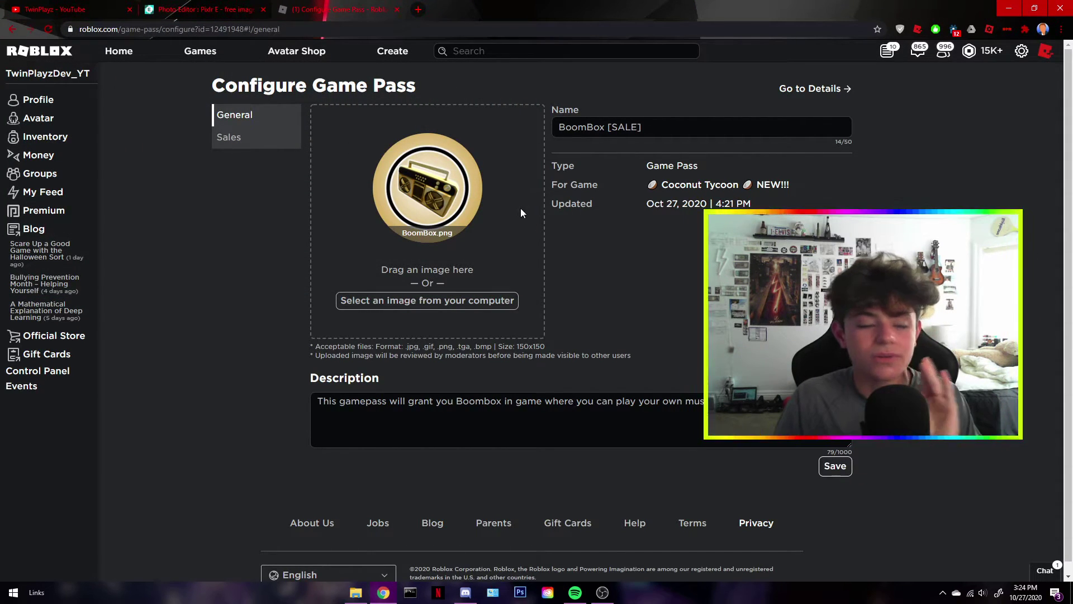
{"action": "left_click", "coordinate": [204, 9]}
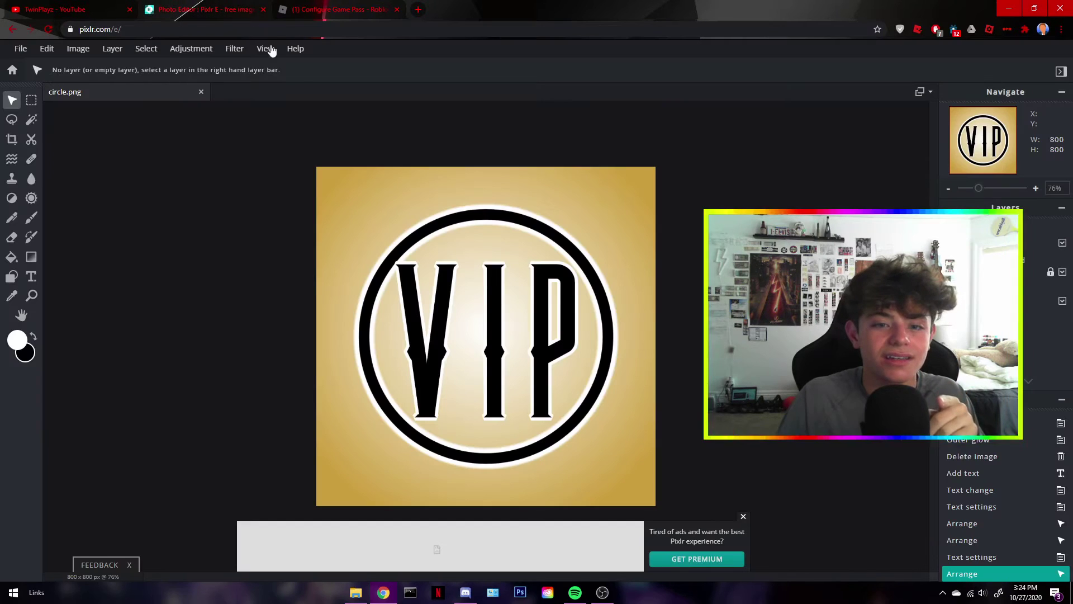
{"action": "left_click", "coordinate": [503, 229]}
{"action": "left_click", "coordinate": [685, 257]}
{"action": "left_click", "coordinate": [984, 265]}
{"action": "left_click", "coordinate": [984, 236]}
{"action": "left_click", "coordinate": [984, 265]}
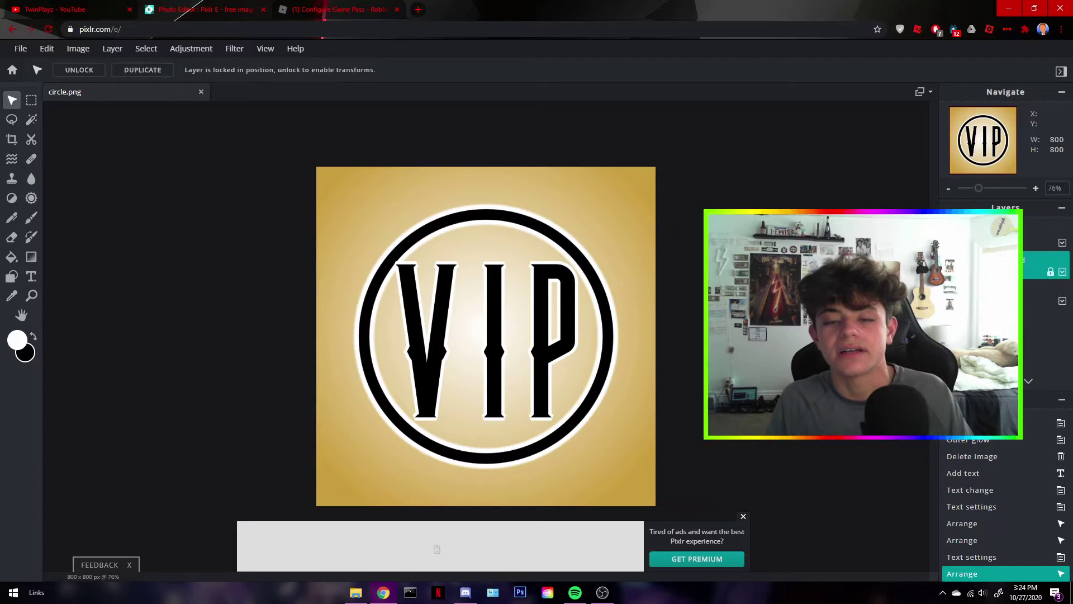
{"action": "left_click", "coordinate": [983, 236]}
{"action": "left_click", "coordinate": [331, 7]}
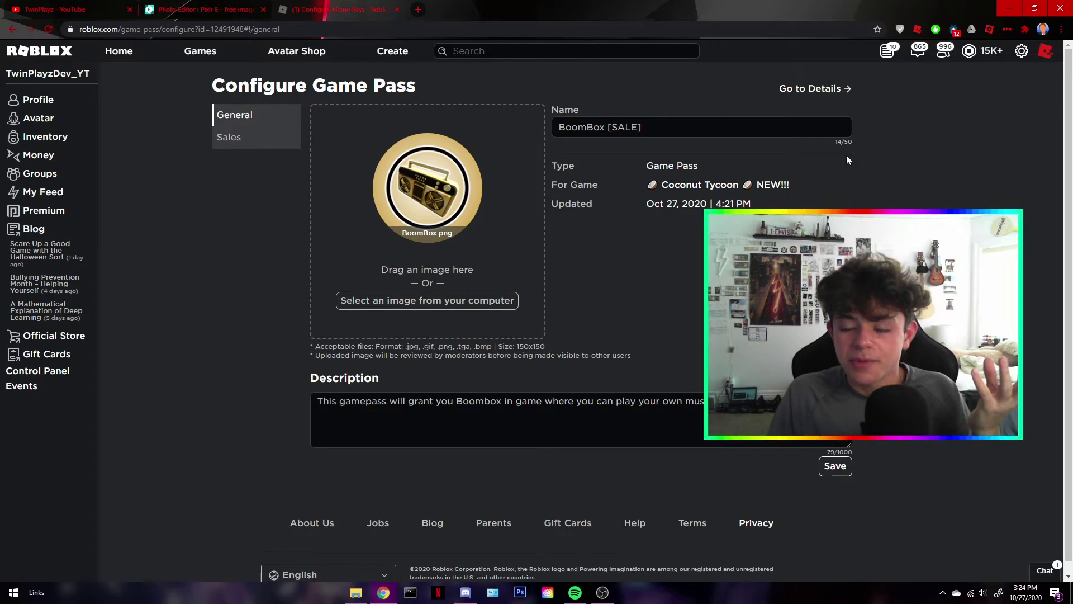
Leave the BoomBox pass's configuration and check both passes in the Coconut Tycoon store
{"action": "left_click", "coordinate": [833, 89]}
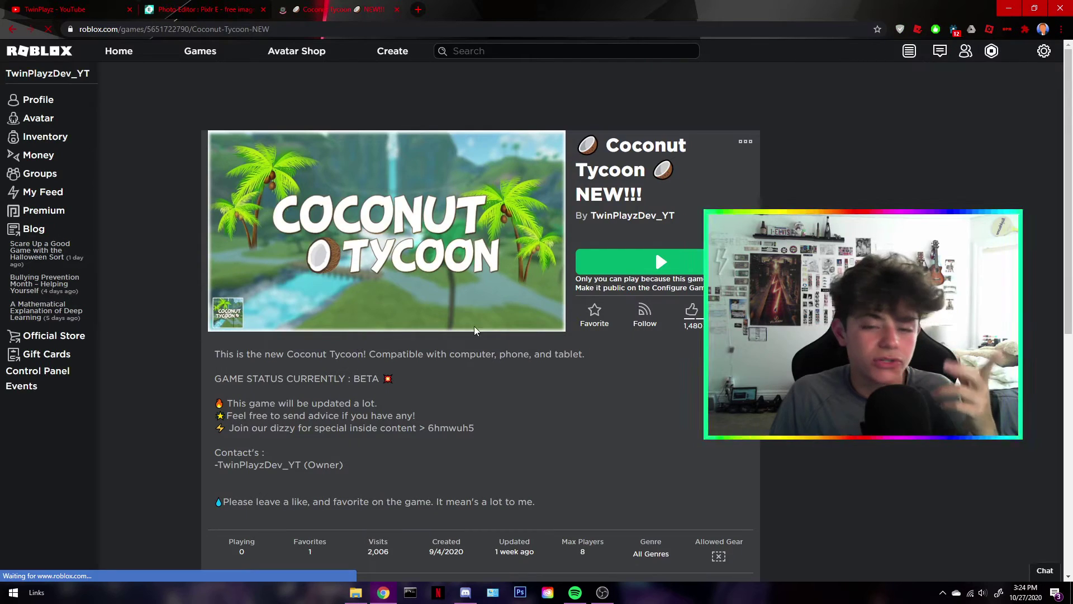
{"action": "scroll", "coordinate": [427, 278], "scroll_direction": "down", "scroll_amount": 6}
{"action": "scroll", "coordinate": [427, 278], "scroll_direction": "down", "scroll_amount": 5}
{"action": "left_click", "coordinate": [439, 224]}
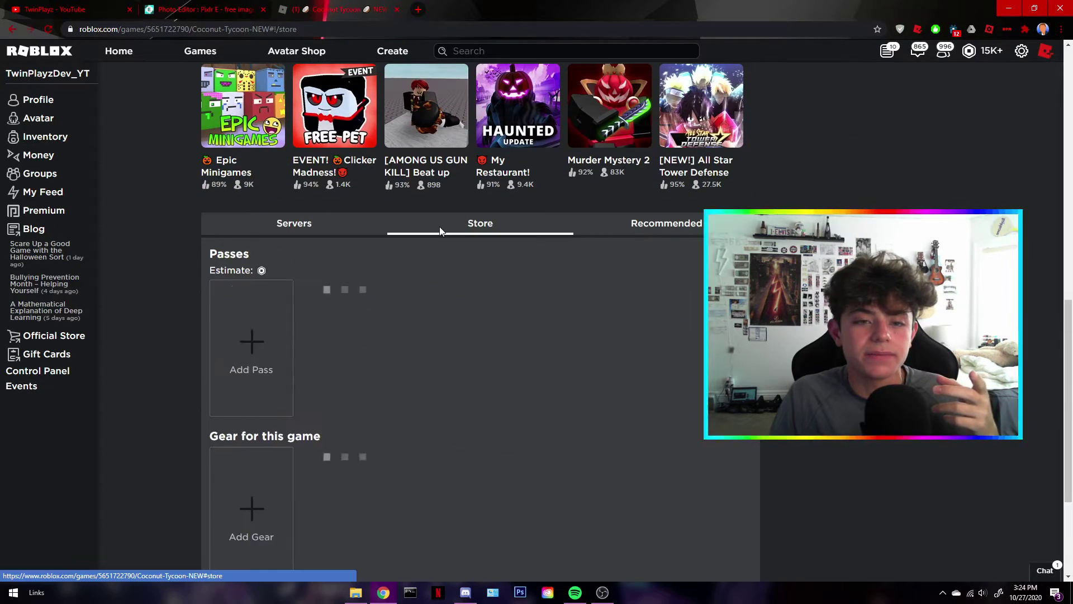
{"action": "scroll", "coordinate": [492, 226], "scroll_direction": "down", "scroll_amount": 3}
{"action": "scroll", "coordinate": [526, 240], "scroll_direction": "up", "scroll_amount": 2}
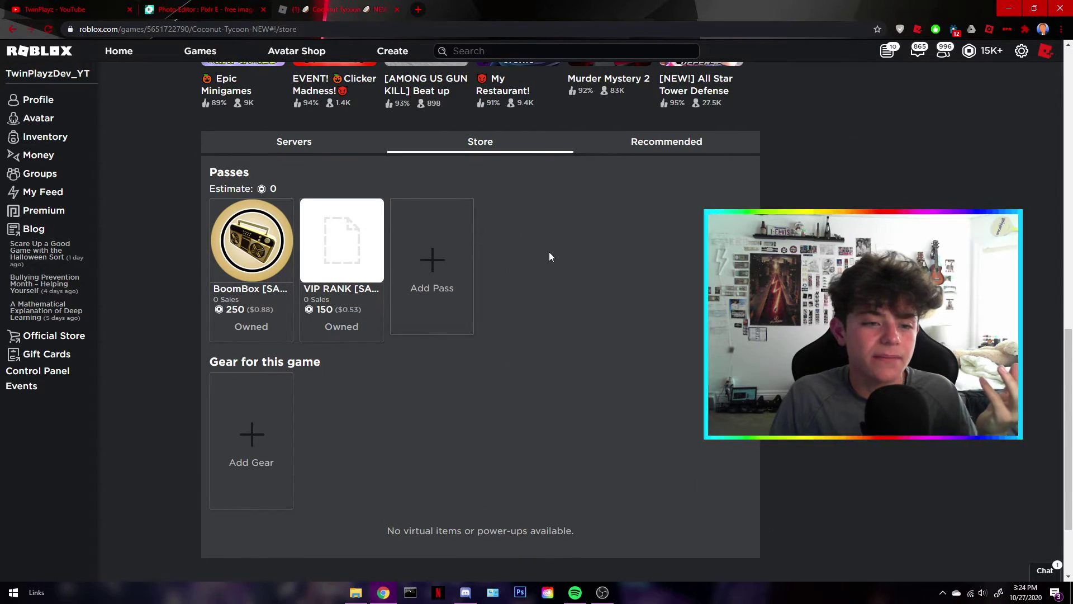
{"action": "left_click", "coordinate": [344, 147]}
{"action": "scroll", "coordinate": [476, 317], "scroll_direction": "up", "scroll_amount": 10}
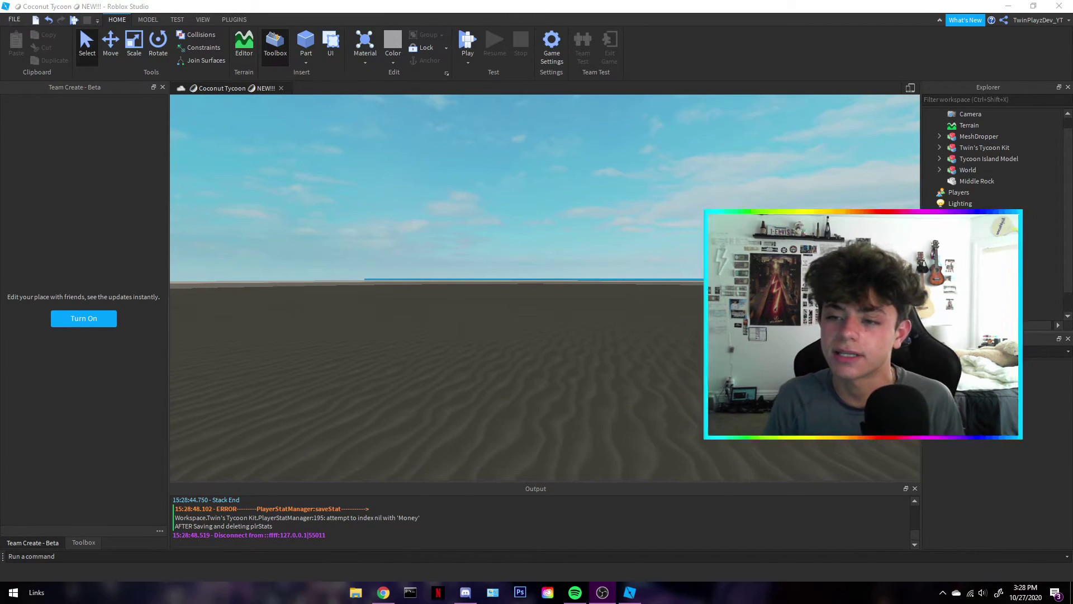
In Roblox Studio, open the GamepassGiver(Boom) script, compare its gamePassID with the ID in the BoomBox pass's web address, and close the script
{"action": "key", "text": "alt+Tab"}
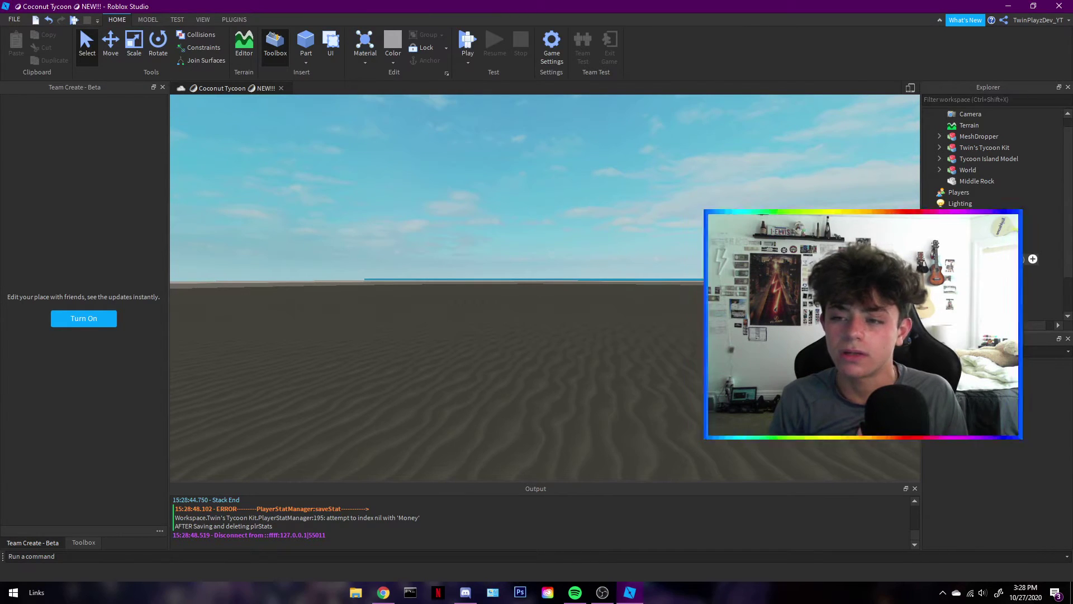
{"action": "double_click", "coordinate": [992, 258]}
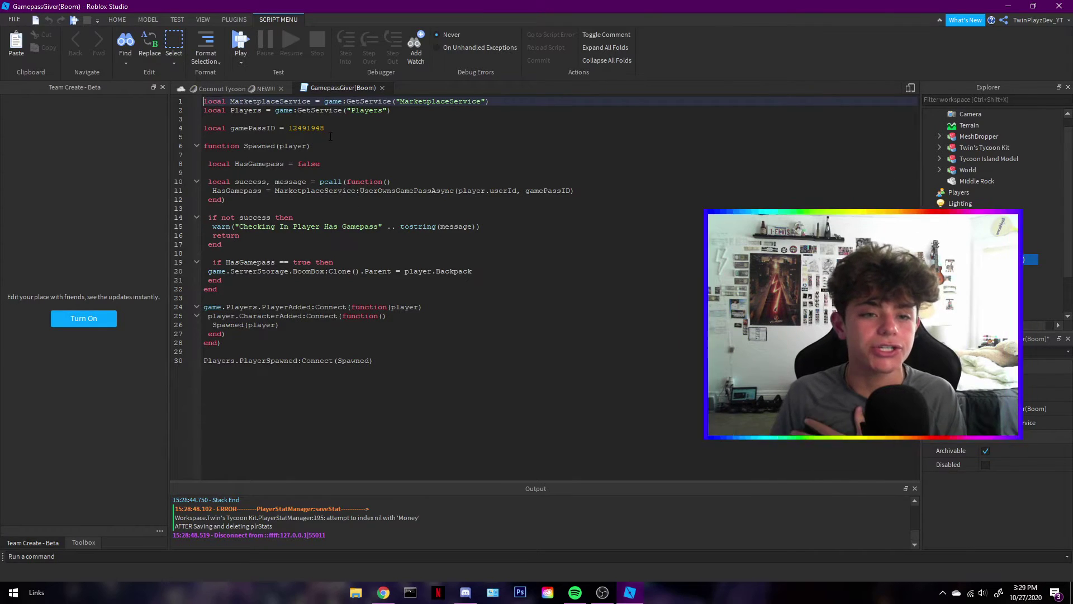
{"action": "left_click_drag", "start_coordinate": [326, 128], "coordinate": [289, 128]}
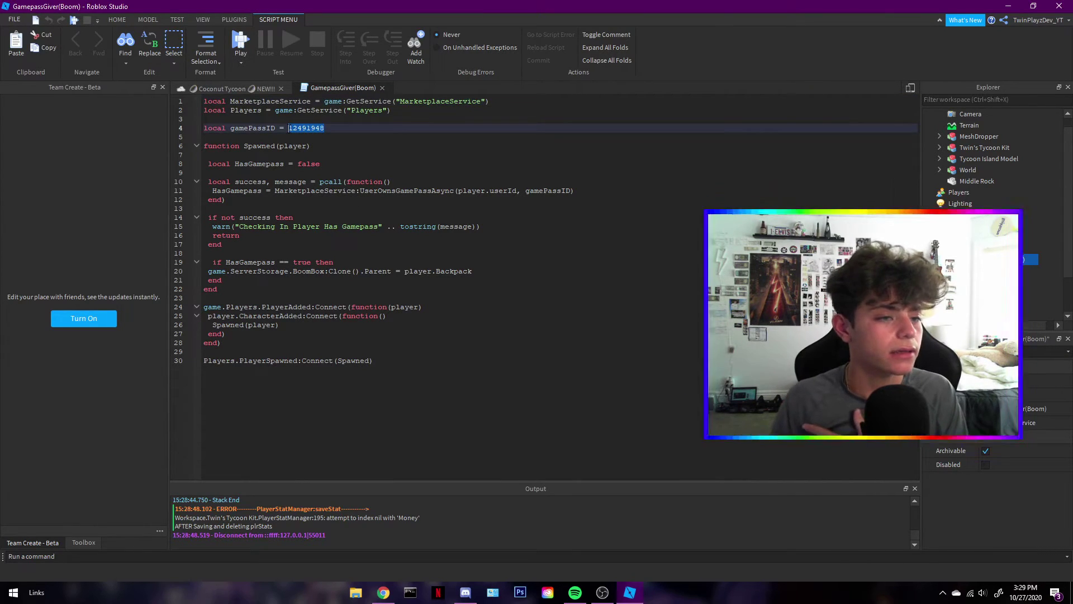
{"action": "key", "text": "alt+Tab"}
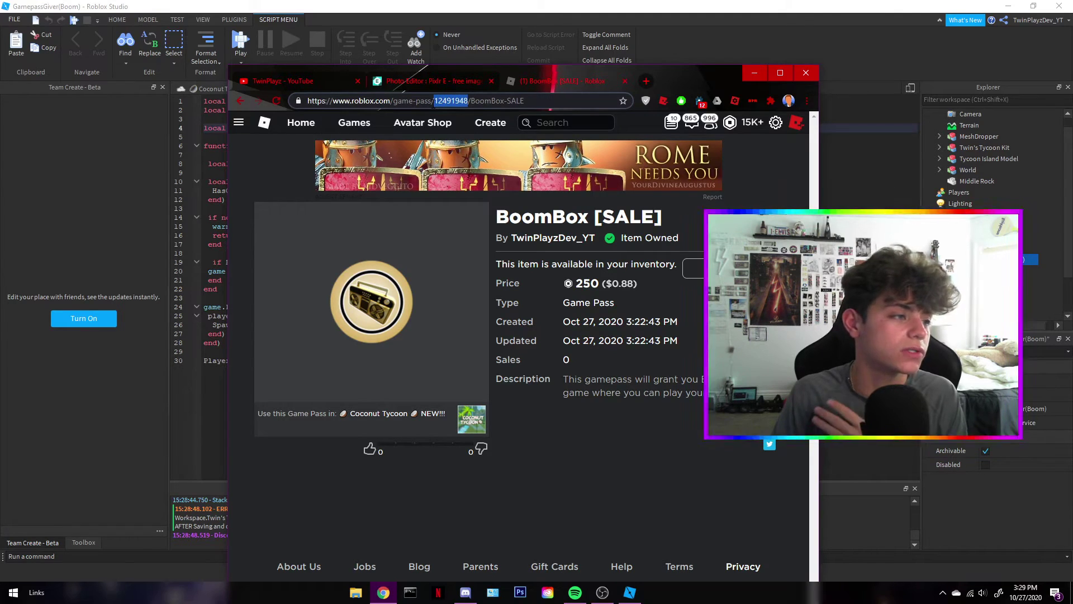
{"action": "key", "text": "alt+Tab"}
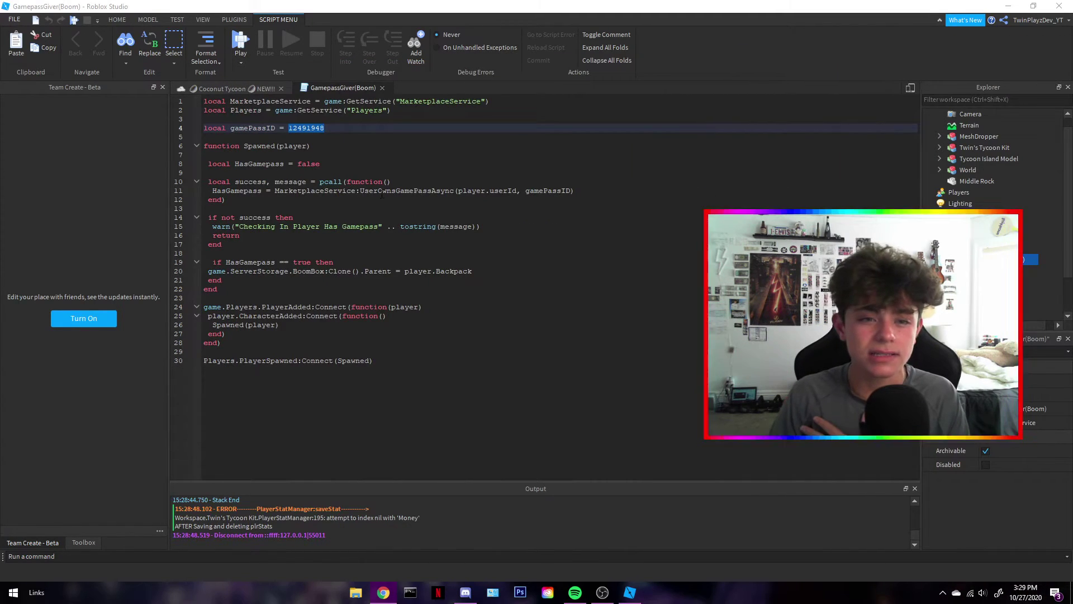
{"action": "left_click", "coordinate": [381, 88]}
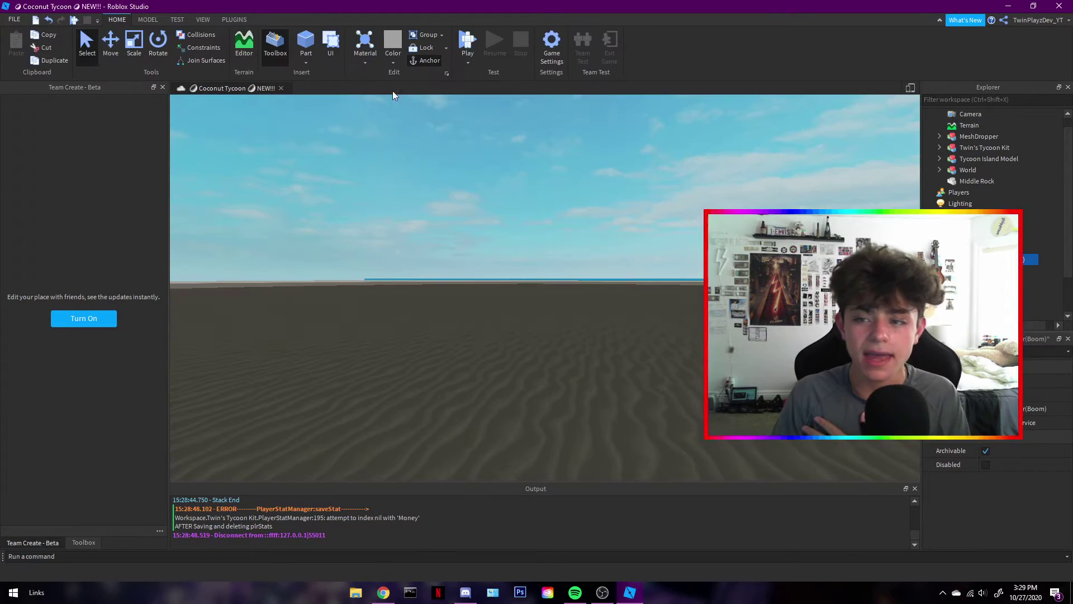
Move the BoomBox tool from ServerScriptService to ServerStorage, where the GamepassGiver(Boom) script looks for it
{"action": "scroll", "coordinate": [1030, 253], "scroll_direction": "down", "scroll_amount": 2}
{"action": "left_click", "coordinate": [1049, 241]}
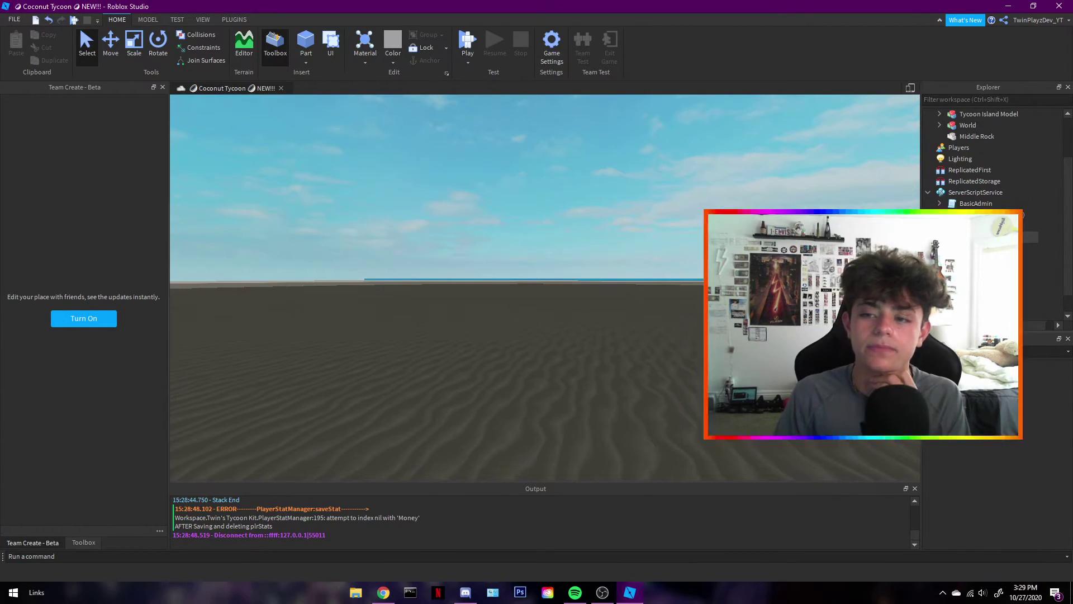
{"action": "left_click", "coordinate": [1032, 214]}
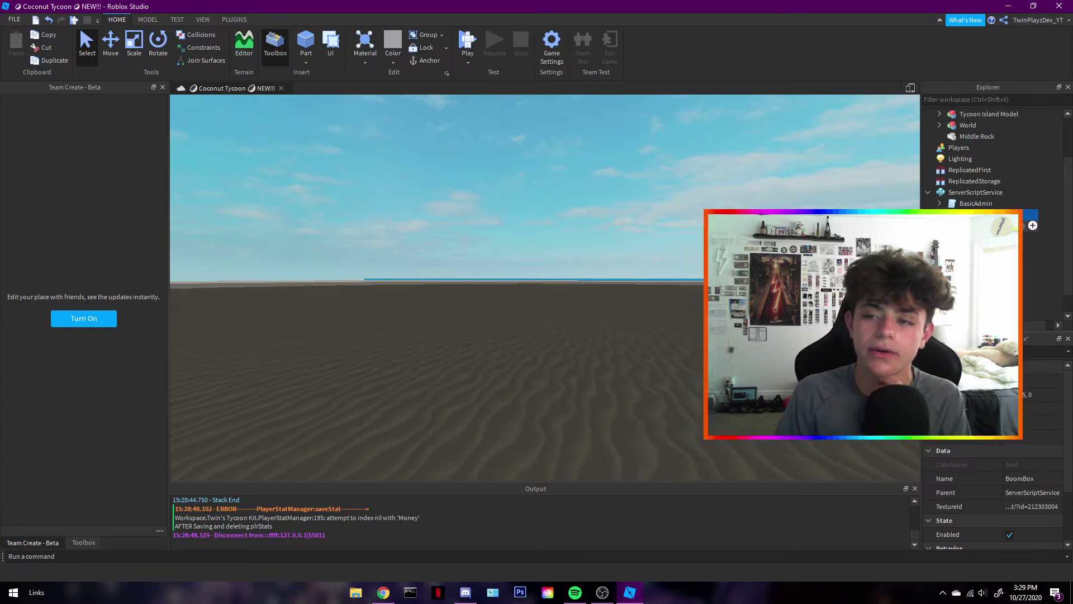
{"action": "left_click_drag", "start_coordinate": [1032, 225], "coordinate": [1038, 232]}
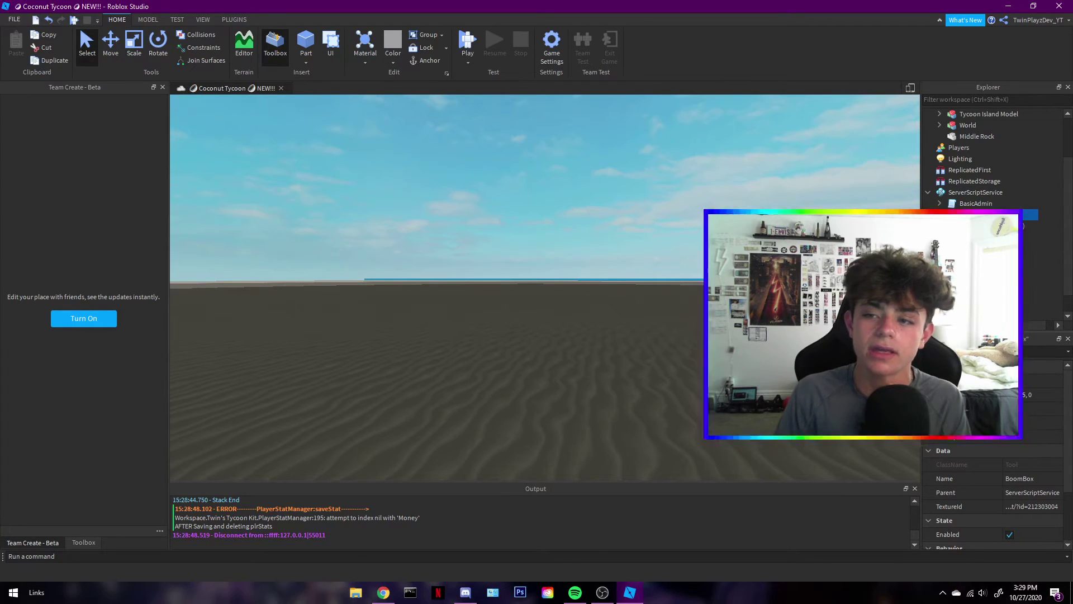
{"action": "left_click", "coordinate": [1051, 223]}
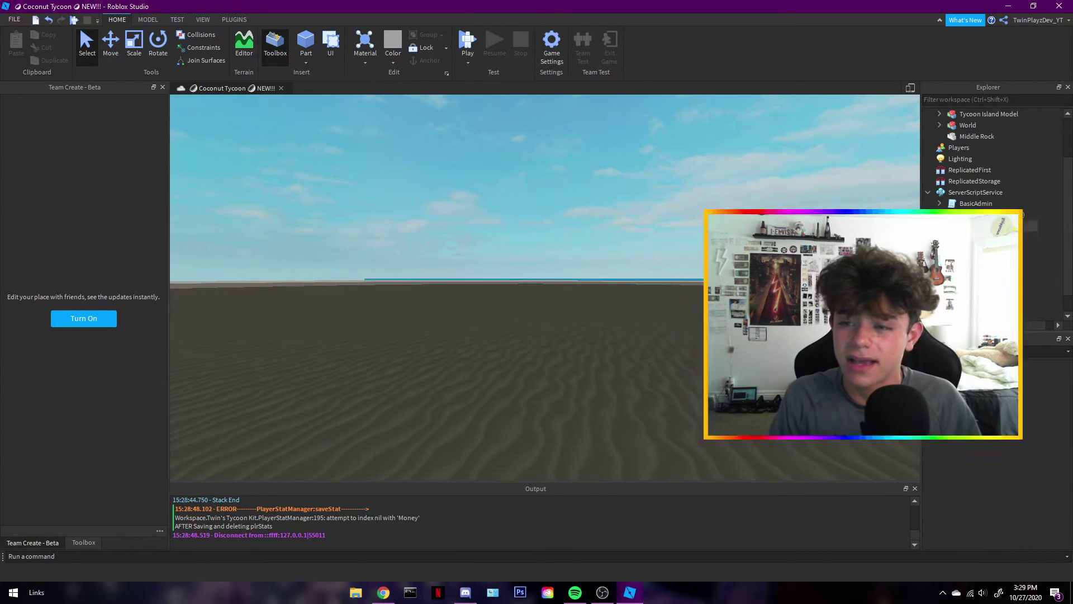
{"action": "left_click", "coordinate": [1030, 237]}
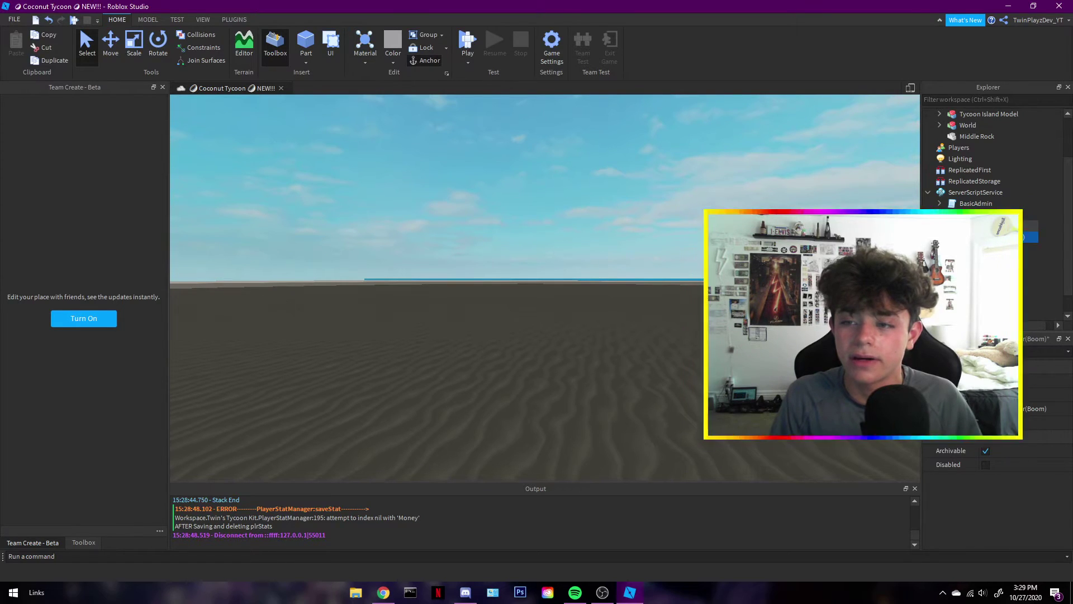
Save the BoomBox tool to Roblox as an asset titled "BoomBox GamePass"
{"action": "right_click", "coordinate": [944, 225]}
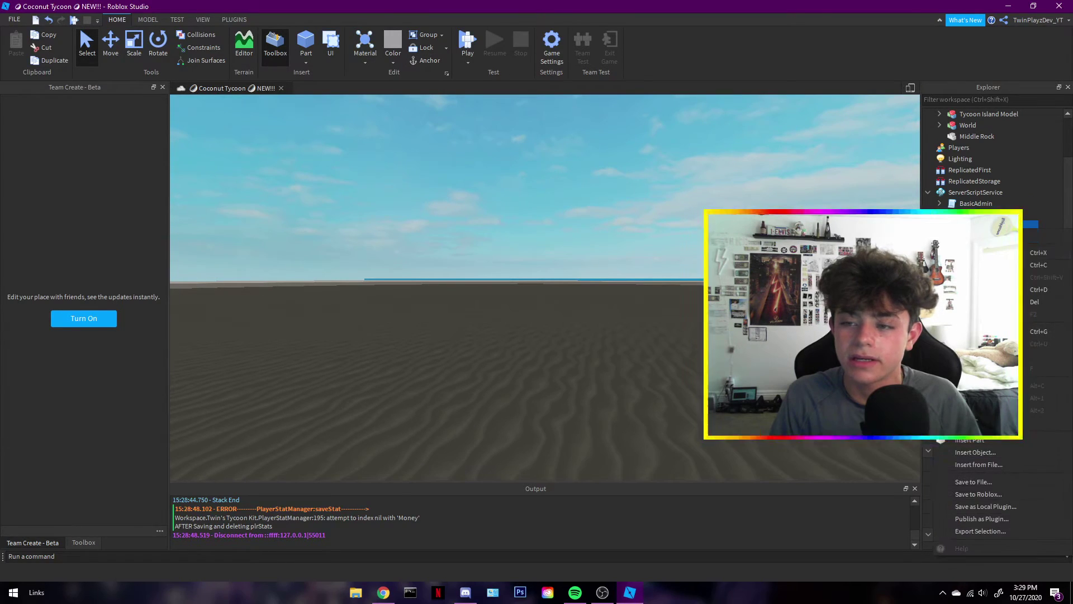
{"action": "left_click", "coordinate": [995, 493]}
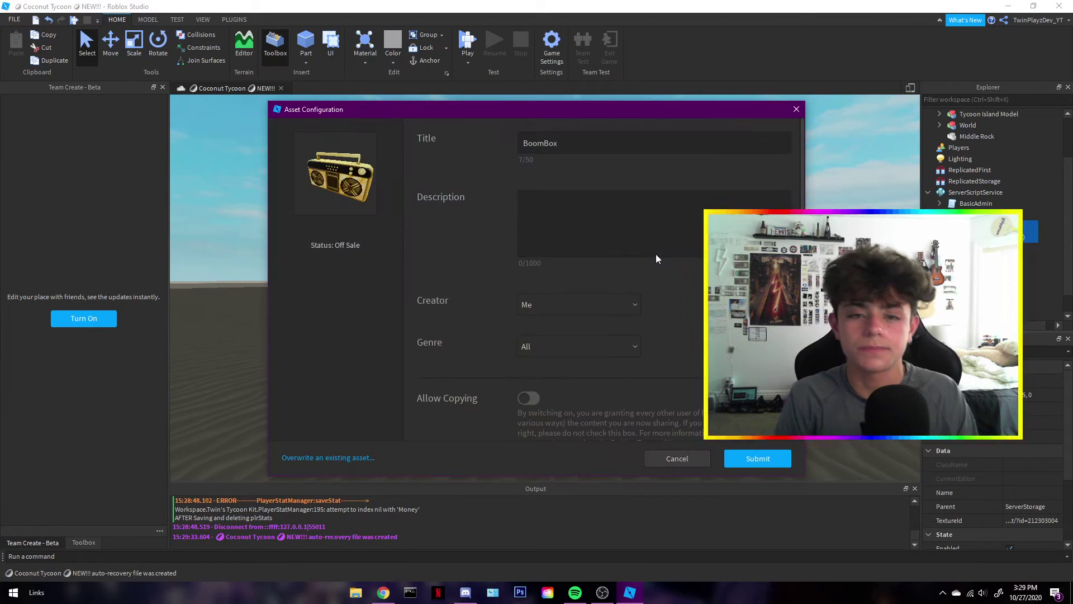
{"action": "left_click", "coordinate": [581, 142]}
{"action": "type", "text": "Game"}
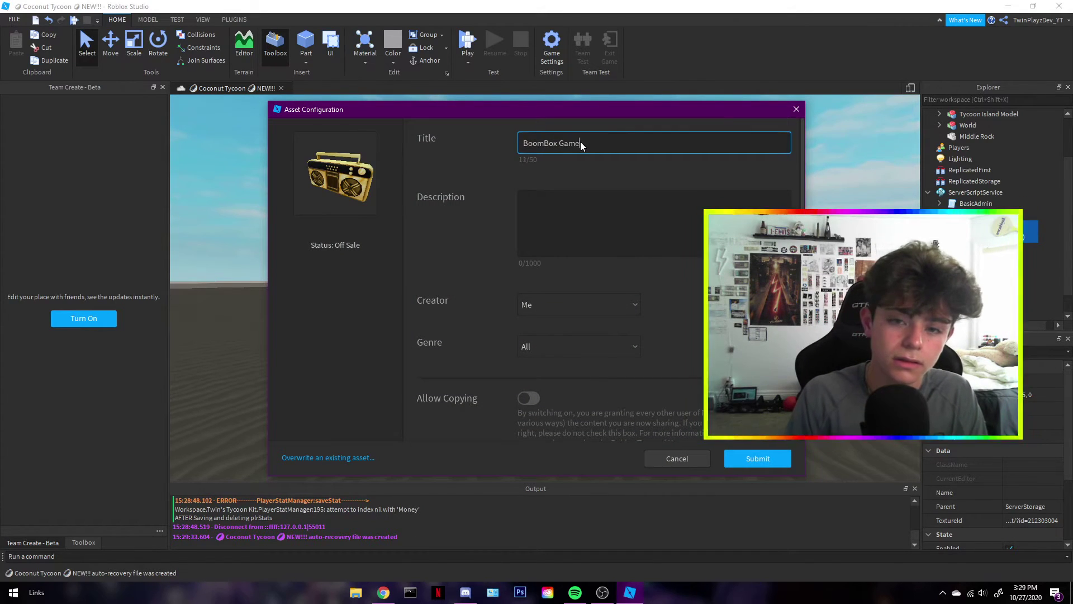
{"action": "type", "text": "Pass"}
{"action": "left_click", "coordinate": [761, 461]}
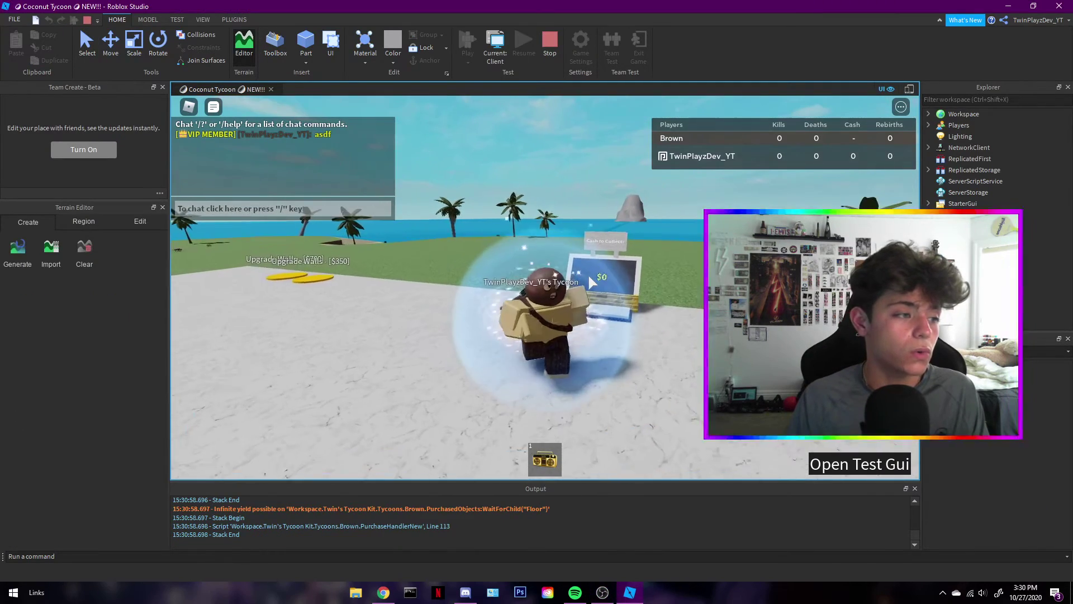
Walk the character around the tycoon in the playtest and equip the BoomBox to check the pass's item
{"action": "key", "text": "s"}
{"action": "scroll", "coordinate": [591, 282], "scroll_direction": "up", "scroll_amount": 3}
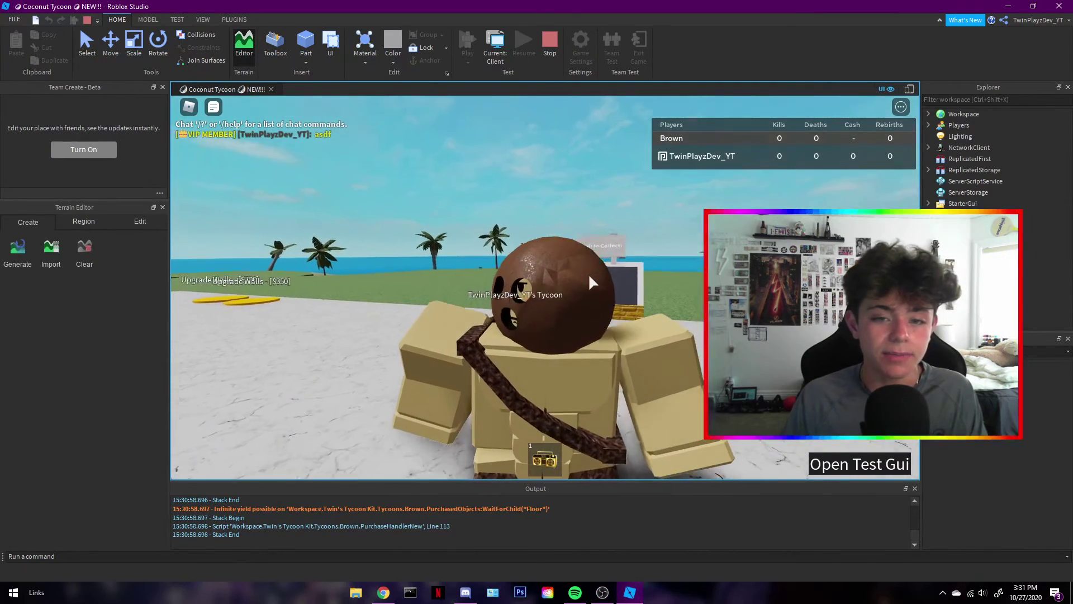
{"action": "key", "text": "w"}
{"action": "key", "text": "s"}
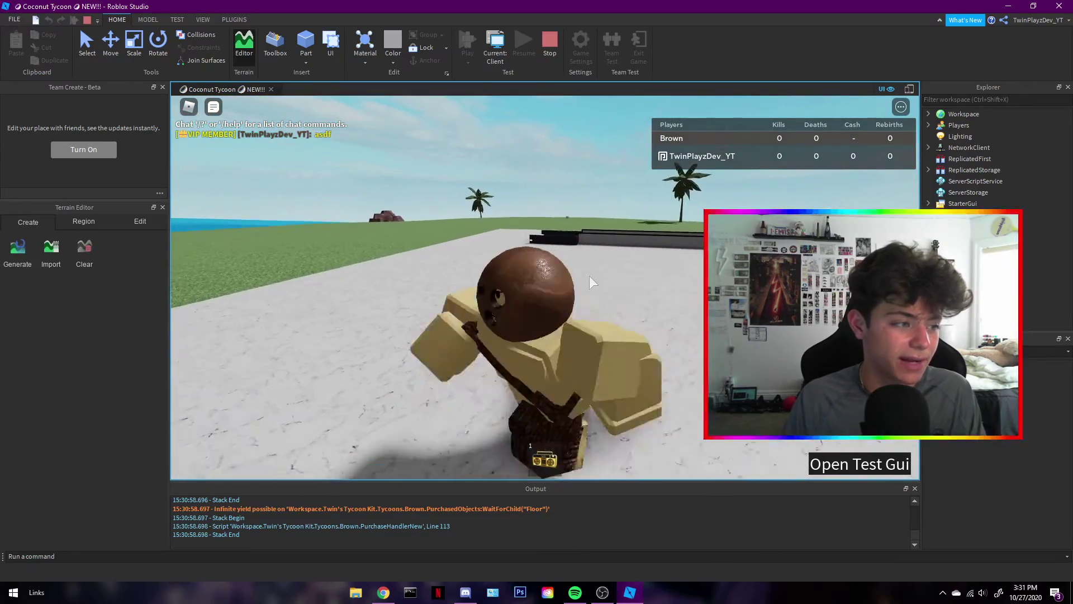
{"action": "key", "text": "w"}
{"action": "key", "text": "s"}
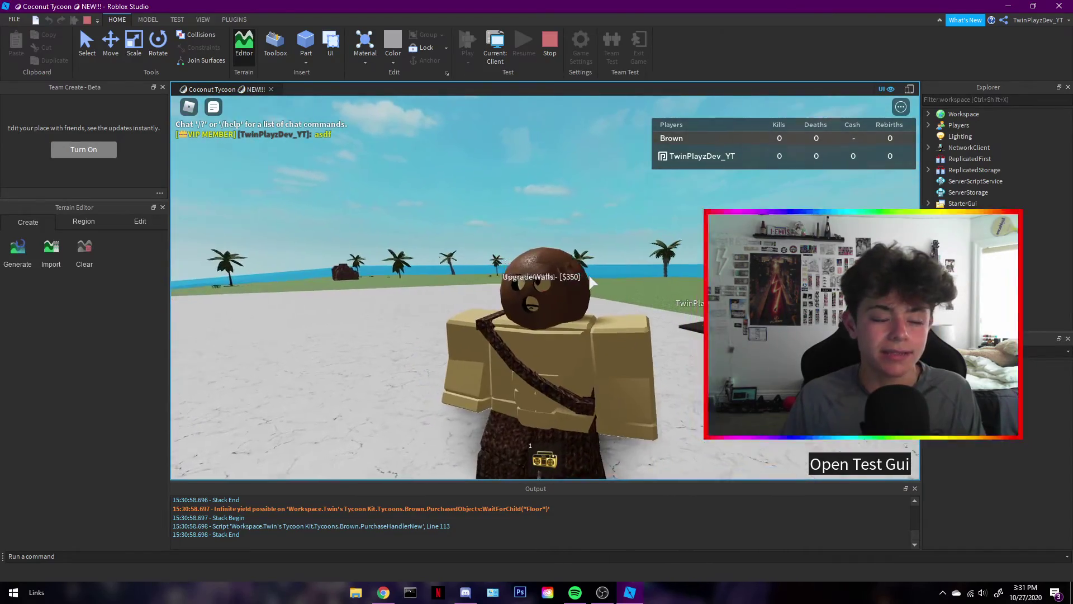
{"action": "key", "text": "w"}
{"action": "key", "text": "1"}
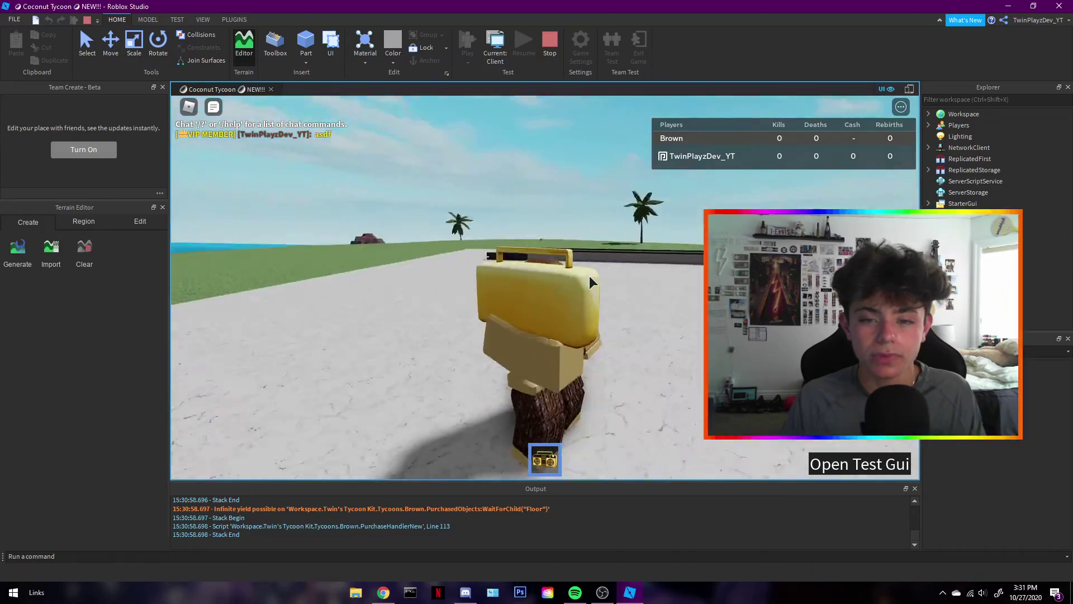
{"action": "left_click", "coordinate": [589, 283]}
{"action": "left_click", "coordinate": [558, 332]}
{"action": "key", "text": "s"}
{"action": "key", "text": "w"}
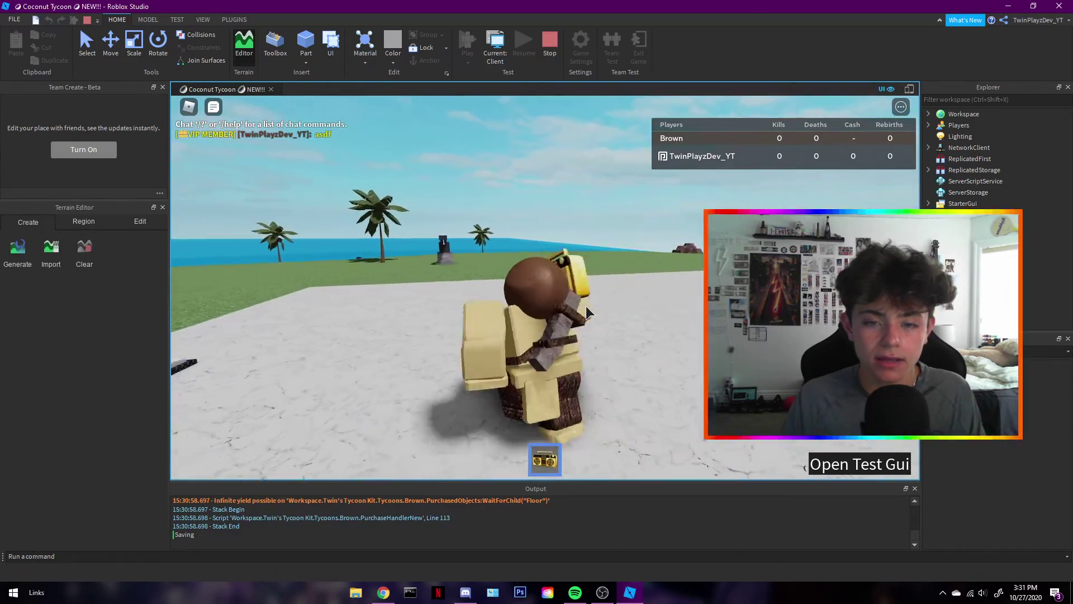
{"action": "key", "text": "s"}
{"action": "key", "text": "d"}
{"action": "key", "text": "s"}
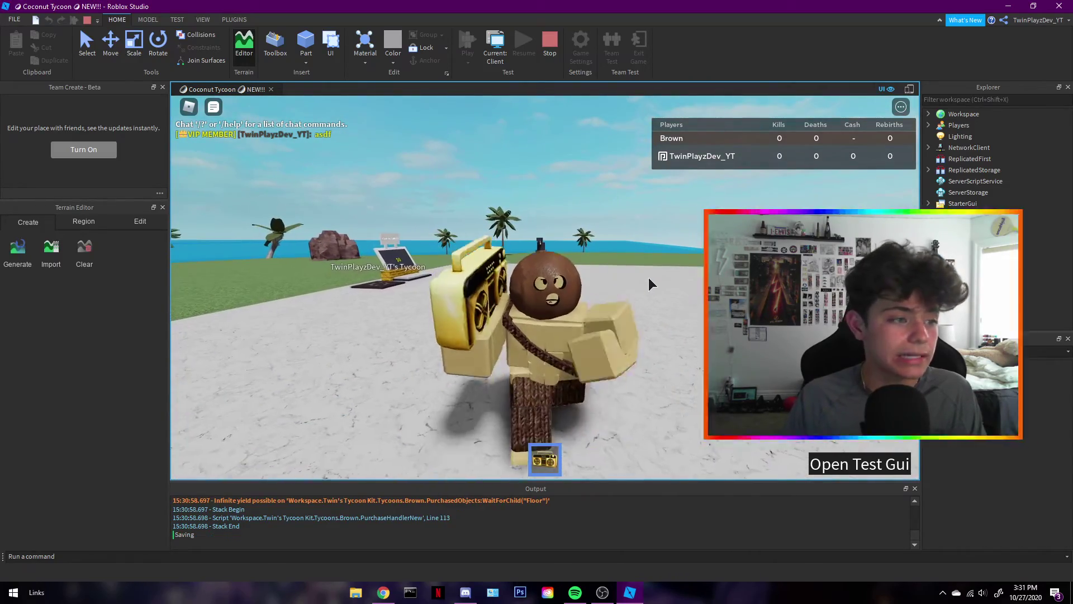
Send the chat messages "asdfasd", "asdfasd" and "asdf" to check the VIP tag, and stop the playtest
{"action": "mouse_move", "coordinate": [246, 154]}
{"action": "key", "text": "w"}
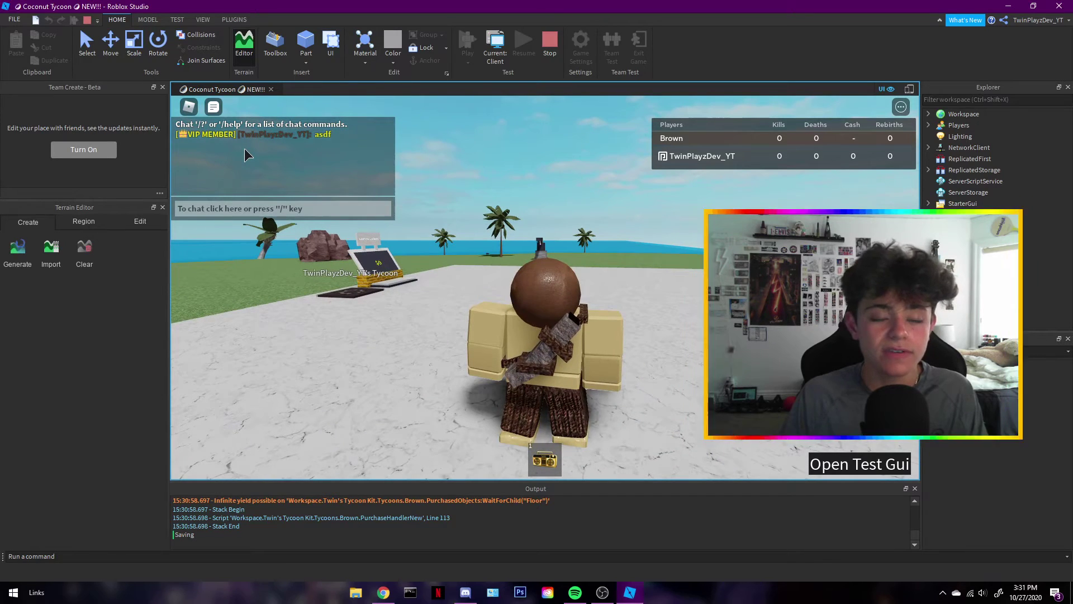
{"action": "type", "text": "/asdfasd"}
{"action": "key", "text": "Return"}
{"action": "type", "text": "/asdfasd"}
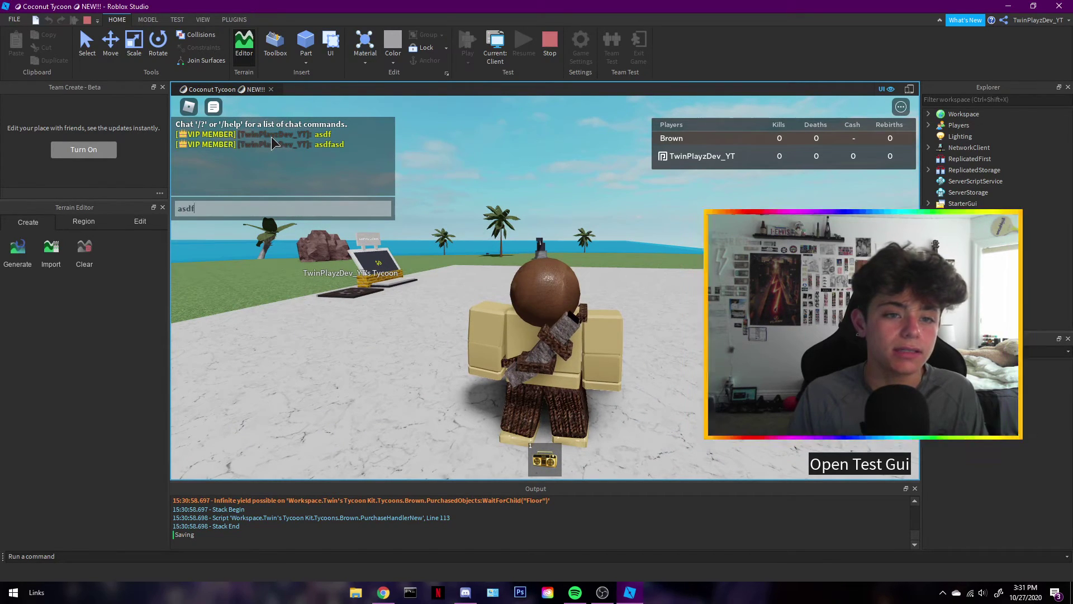
{"action": "key", "text": "Return"}
{"action": "type", "text": "/asdf"}
{"action": "key", "text": "Return"}
{"action": "key", "text": "a"}
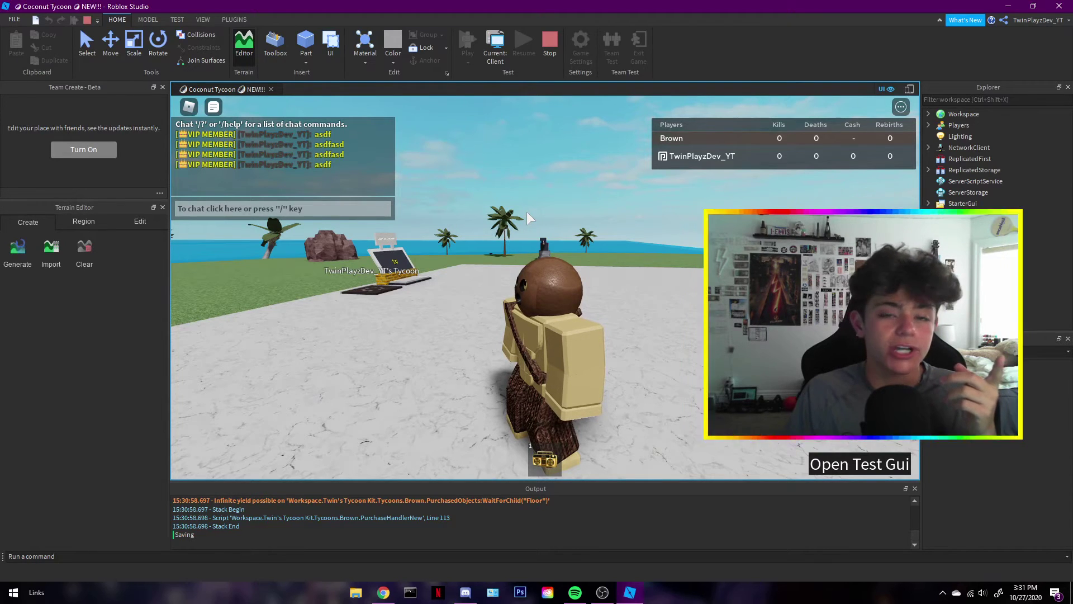
{"action": "left_click", "coordinate": [558, 51]}
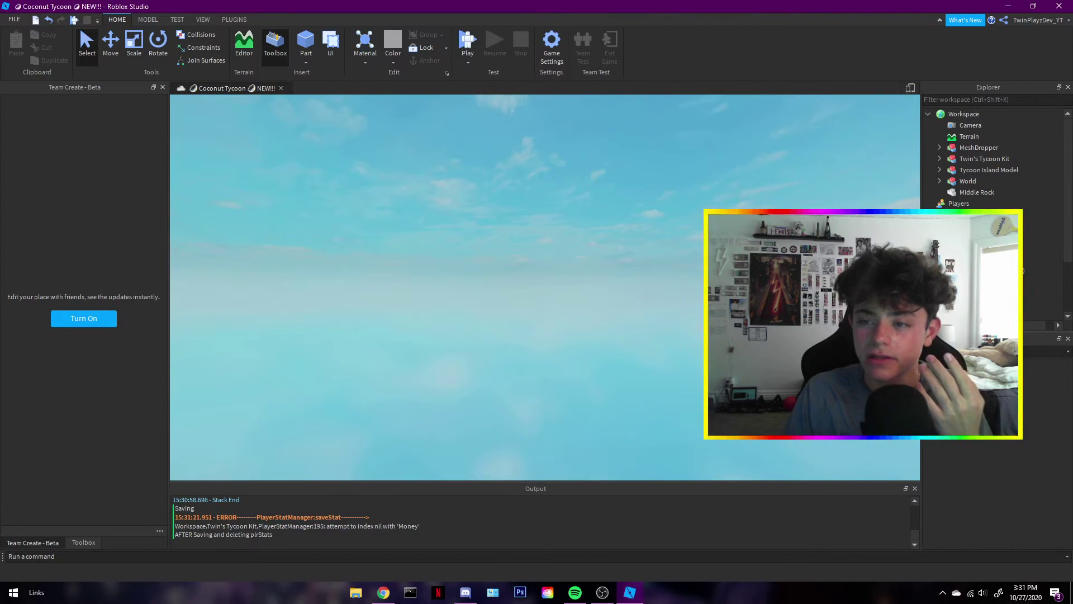
In the TagVIP script, delete the commented-out IDs on line 2 and add the comment "-- GAMEPASS ID HERE" after the gamepassId value
{"action": "double_click", "coordinate": [973, 248]}
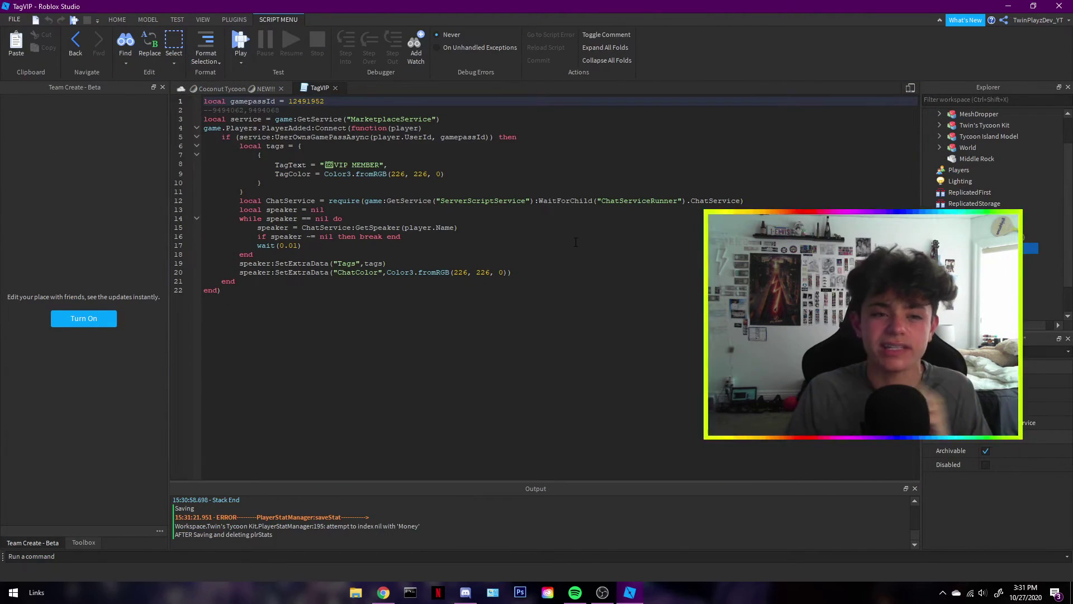
{"action": "left_click_drag", "start_coordinate": [290, 110], "coordinate": [205, 111]}
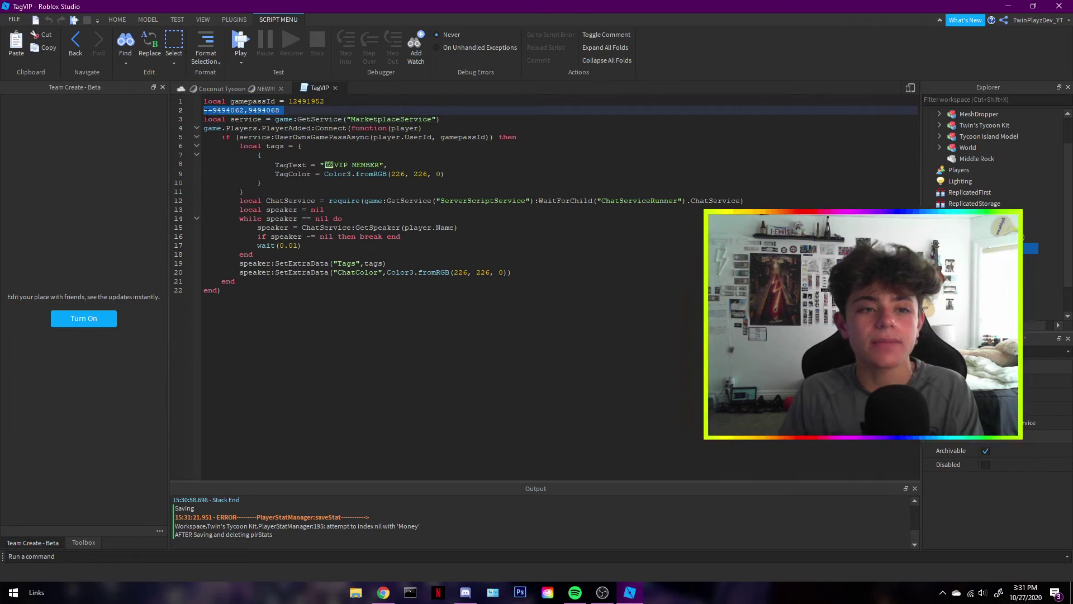
{"action": "key", "text": "BackSpace"}
{"action": "left_click", "coordinate": [350, 103]}
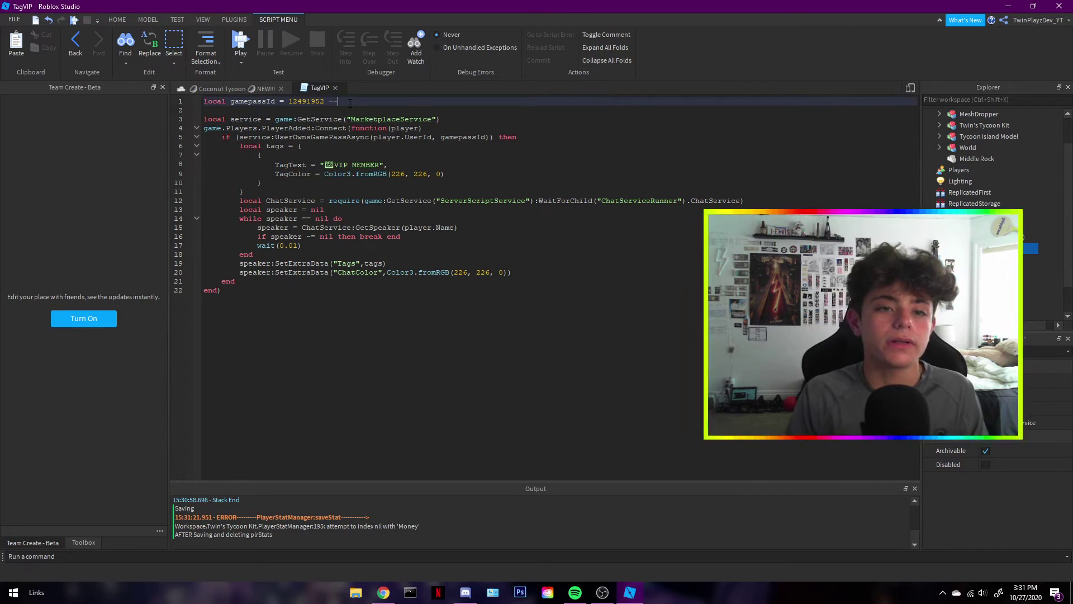
{"action": "type", "text": "-- GAMEPASS ID HERE"}
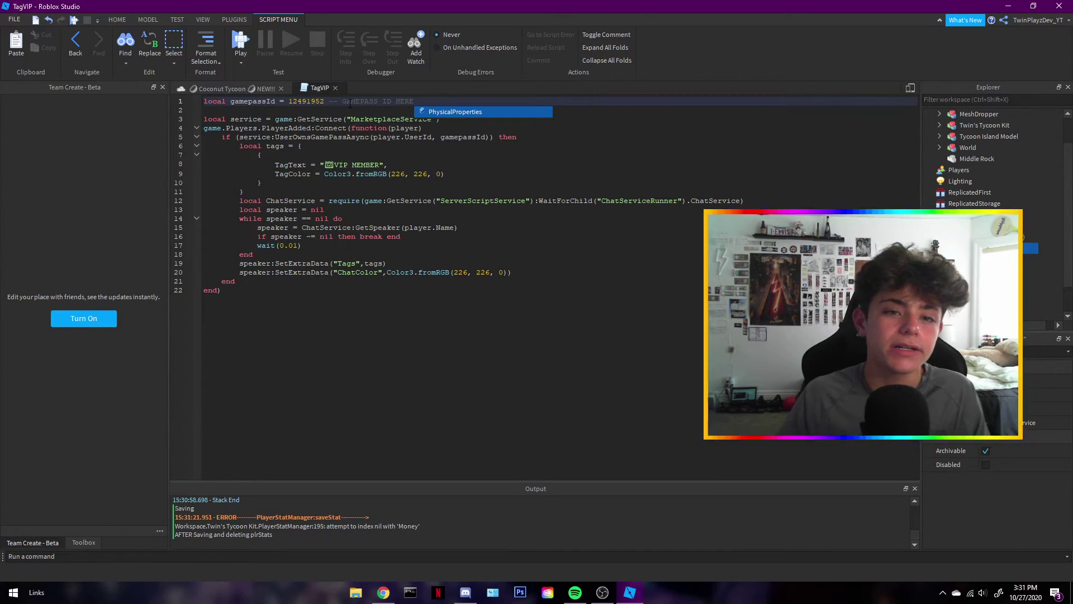
{"action": "key", "text": "Down"}
Examine the TagText, TagColor and ChatColor settings in the TagVIP script
{"action": "left_click", "coordinate": [432, 174]}
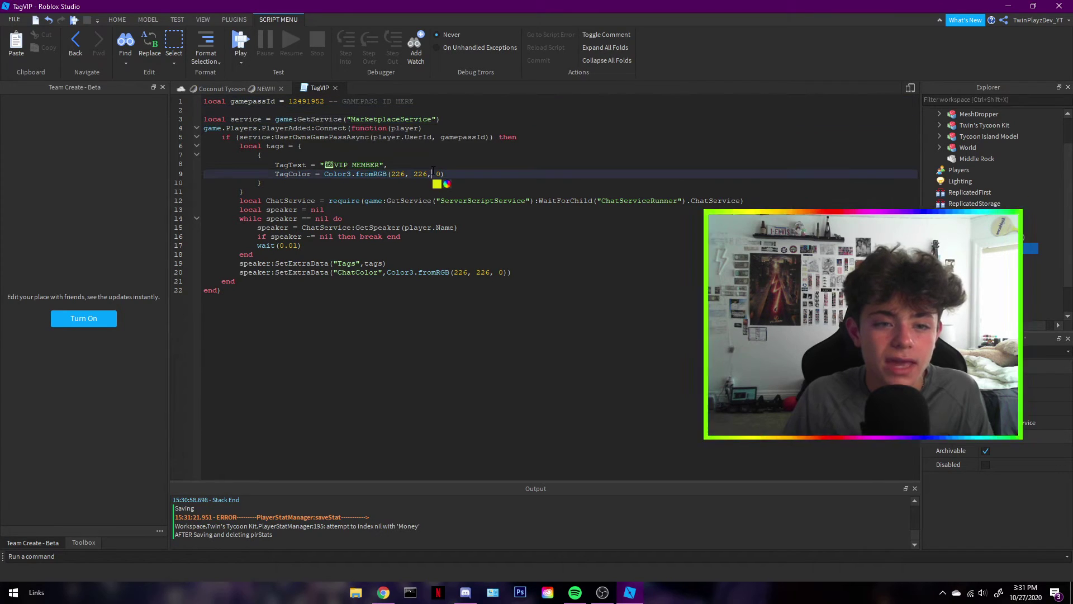
{"action": "left_click", "coordinate": [401, 171]}
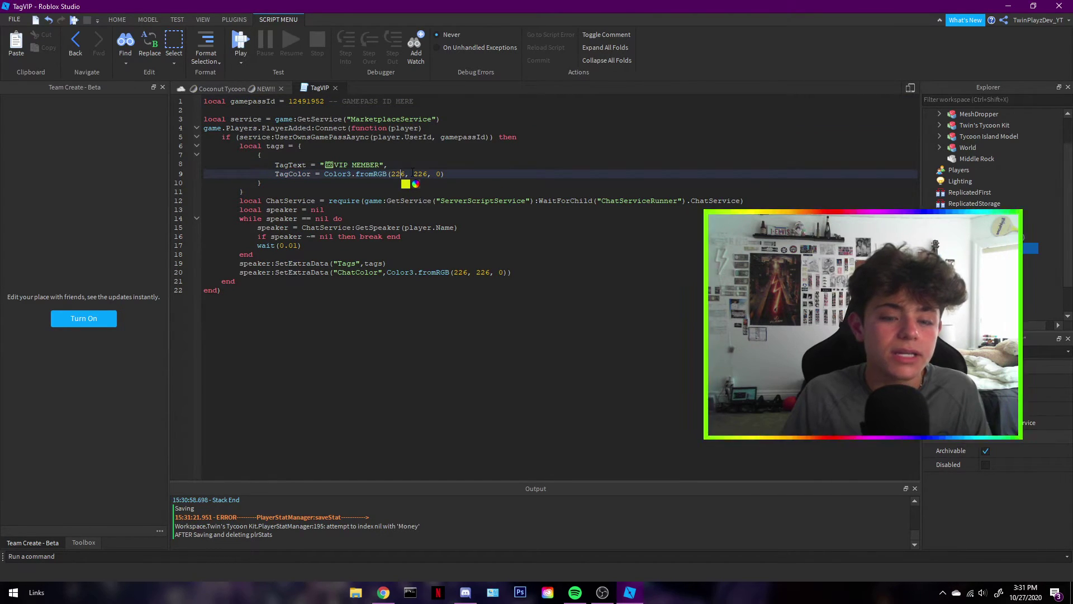
{"action": "left_click", "coordinate": [436, 163]}
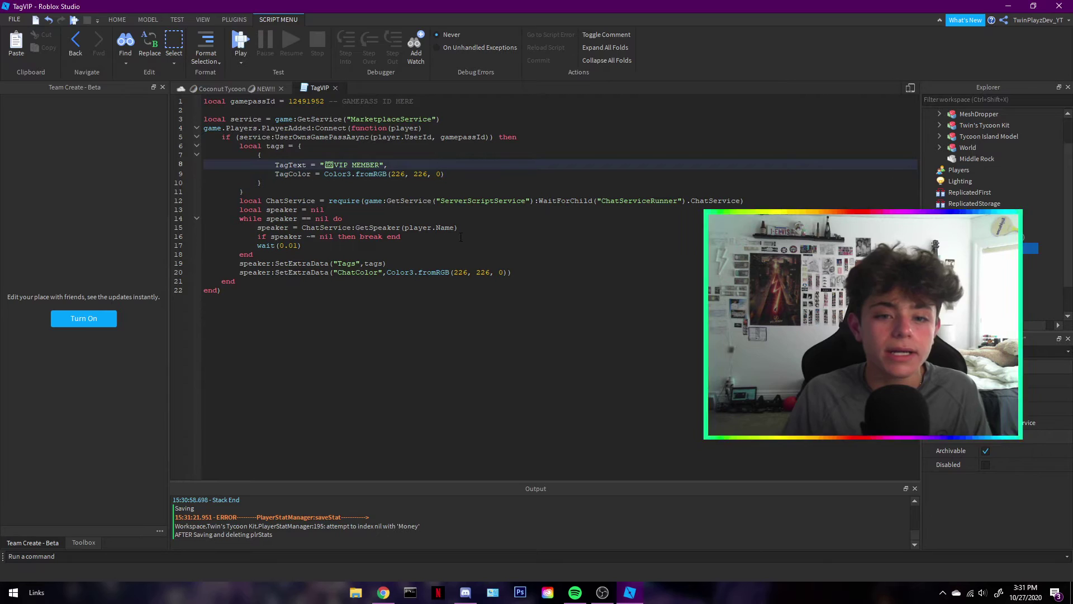
{"action": "left_click", "coordinate": [466, 274]}
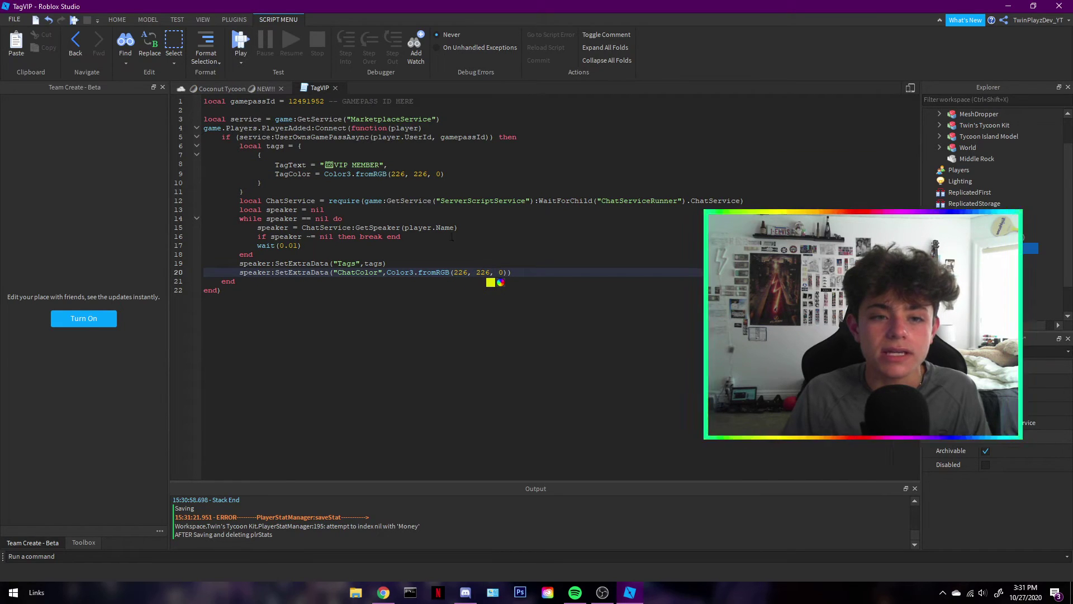
{"action": "left_click", "coordinate": [293, 246]}
{"action": "left_click", "coordinate": [346, 263]}
{"action": "left_click", "coordinate": [491, 271]}
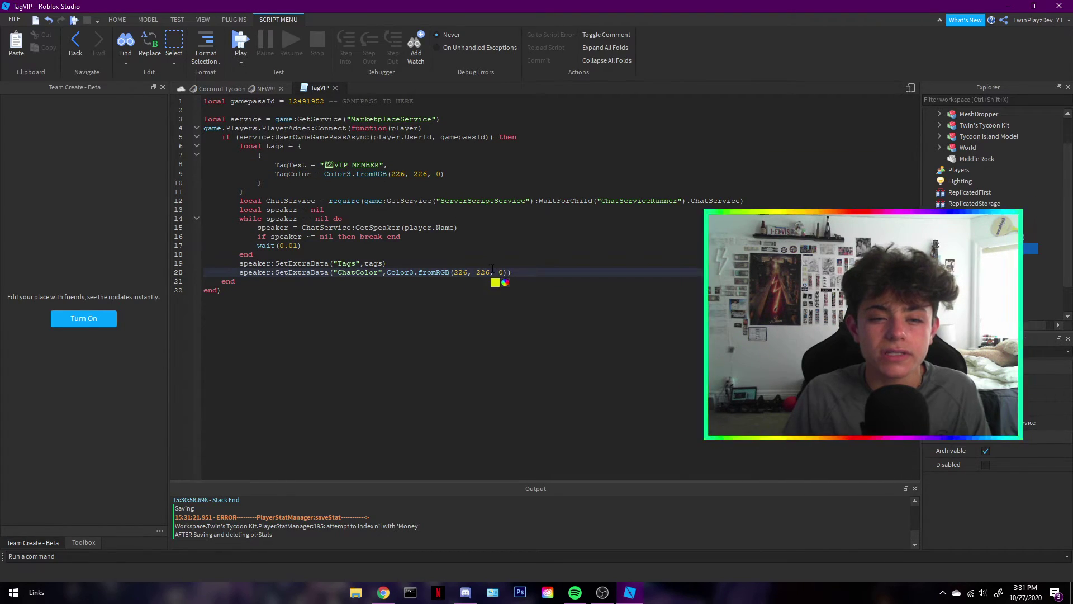
Review the TagText and TagColor lines in the TagVIP script and close the script
{"action": "left_click", "coordinate": [419, 174]}
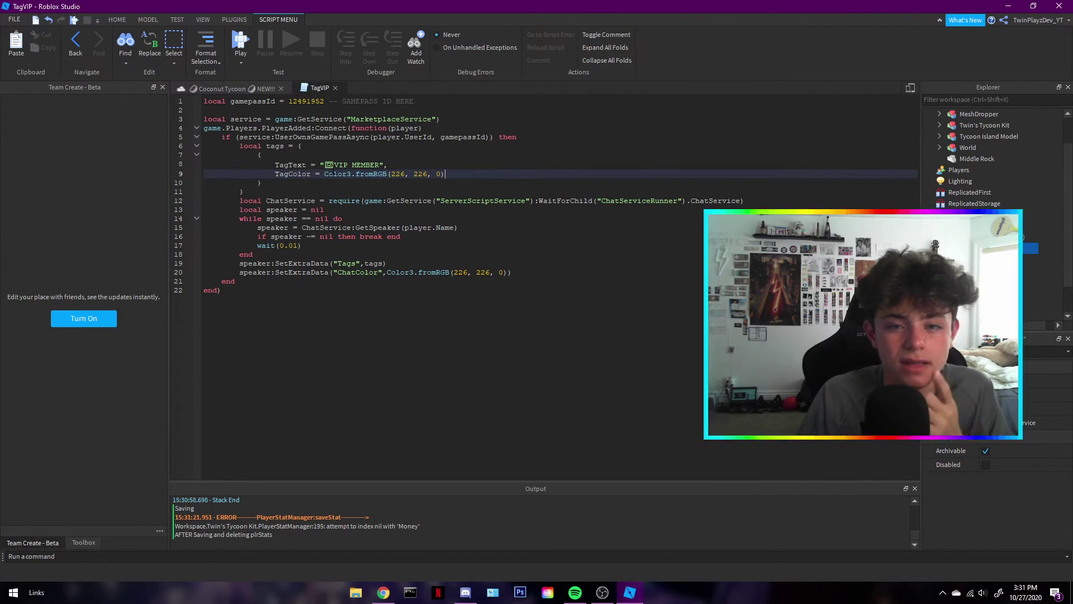
{"action": "left_click", "coordinate": [344, 181], "text": "shift"}
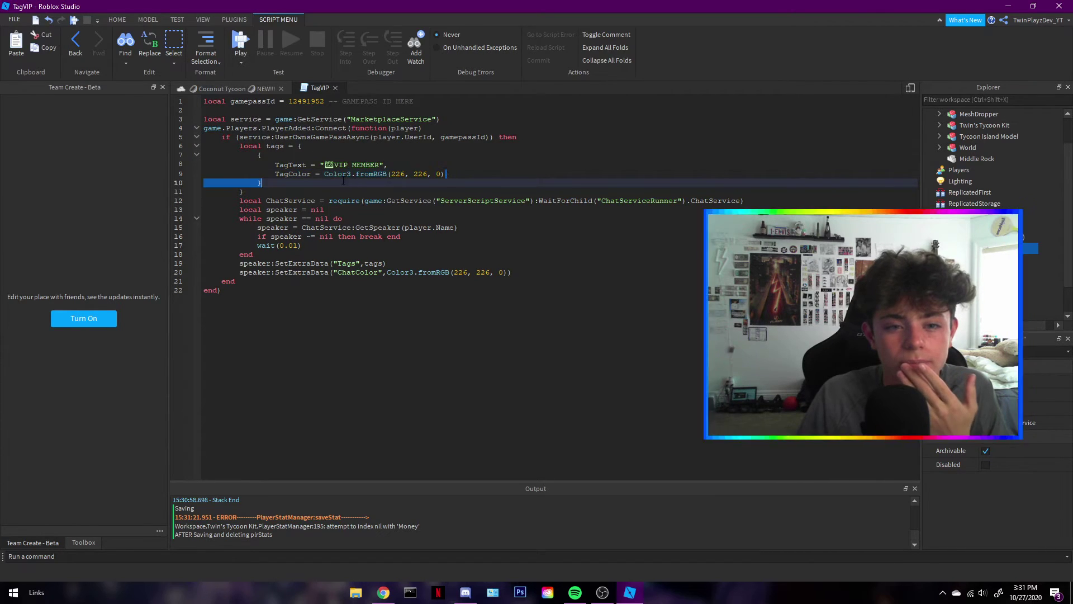
{"action": "left_click", "coordinate": [490, 168]}
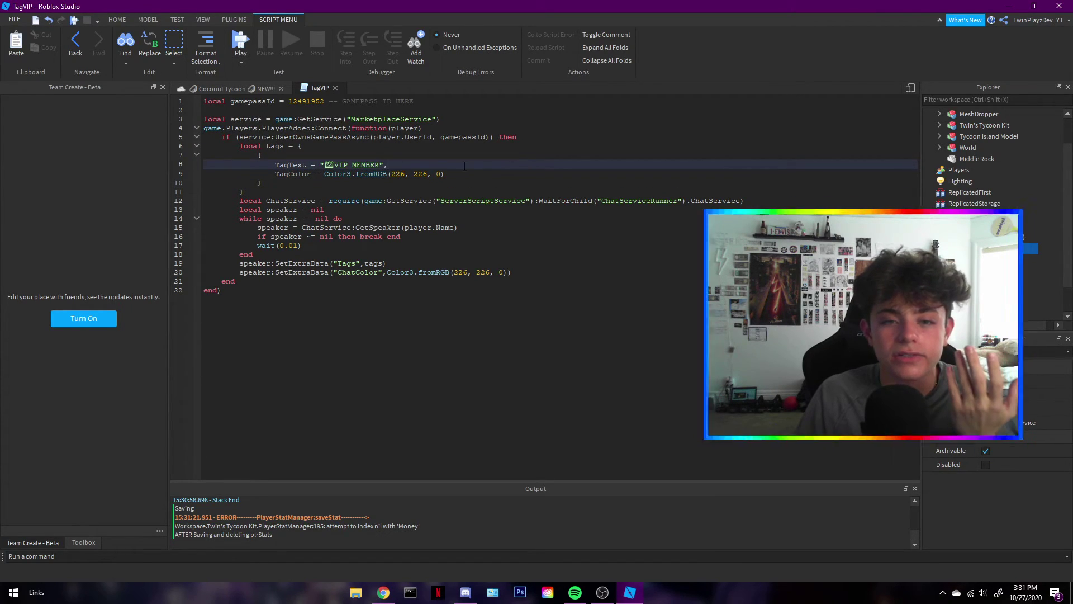
{"action": "left_click", "coordinate": [335, 88]}
{"action": "left_click", "coordinate": [1049, 257]}
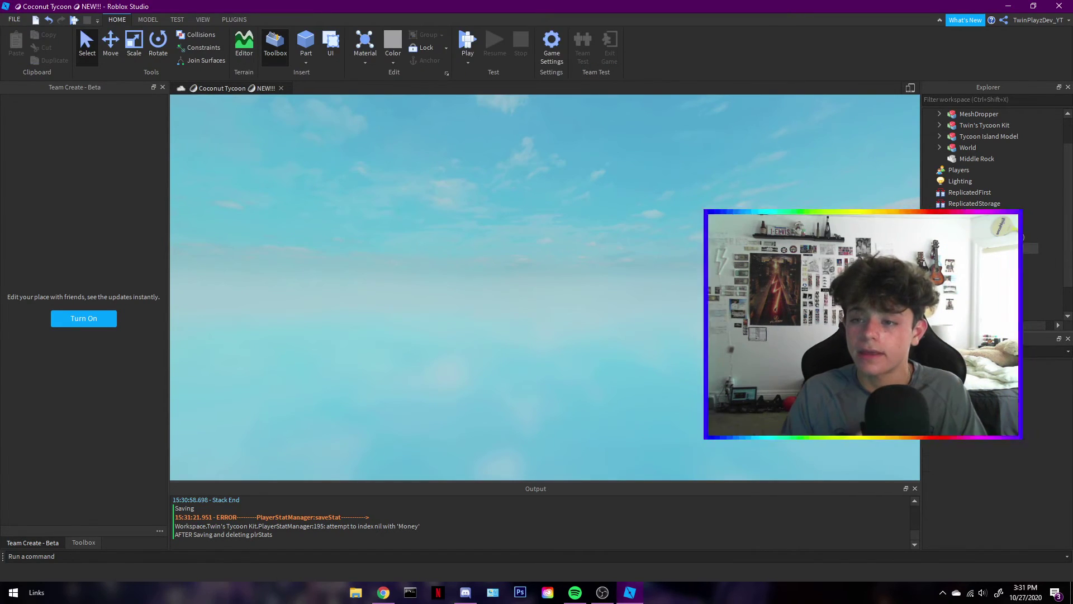
Search My Models in the Toolbox for "tags" and locate the VIP Name Tag model
{"action": "left_click", "coordinate": [84, 542]}
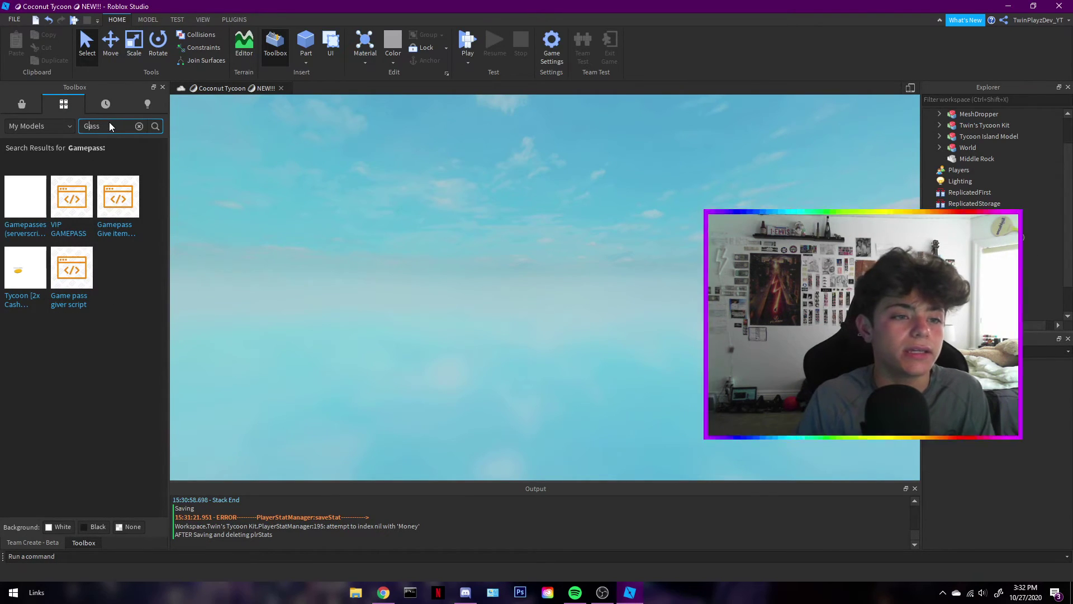
{"action": "key", "text": "Right"}
{"action": "key", "text": "Right"}
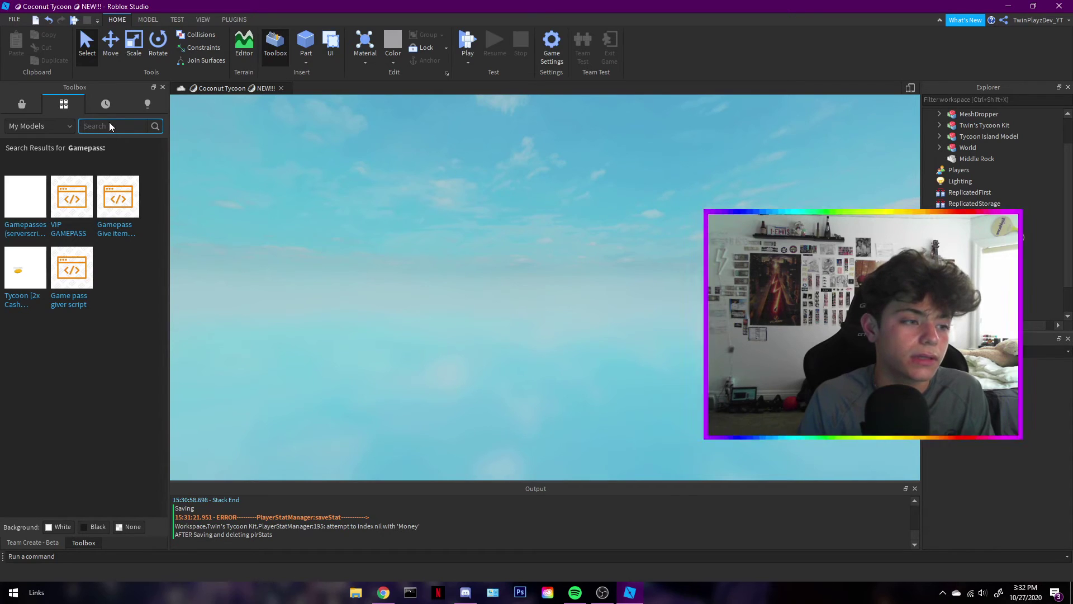
{"action": "type", "text": "tags"}
{"action": "key", "text": "Return"}
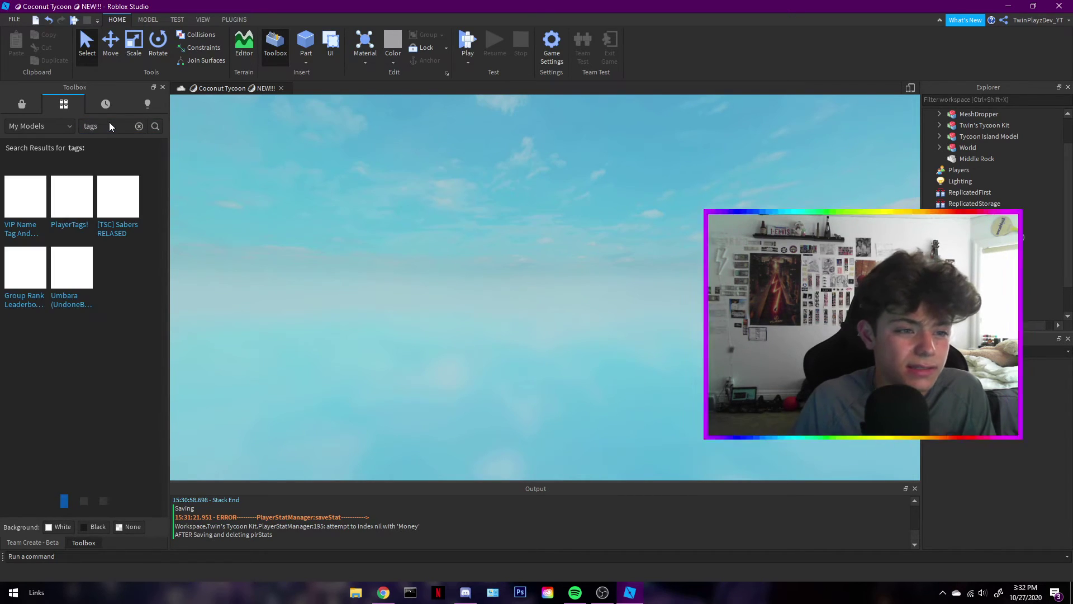
{"action": "mouse_move", "coordinate": [28, 211]}
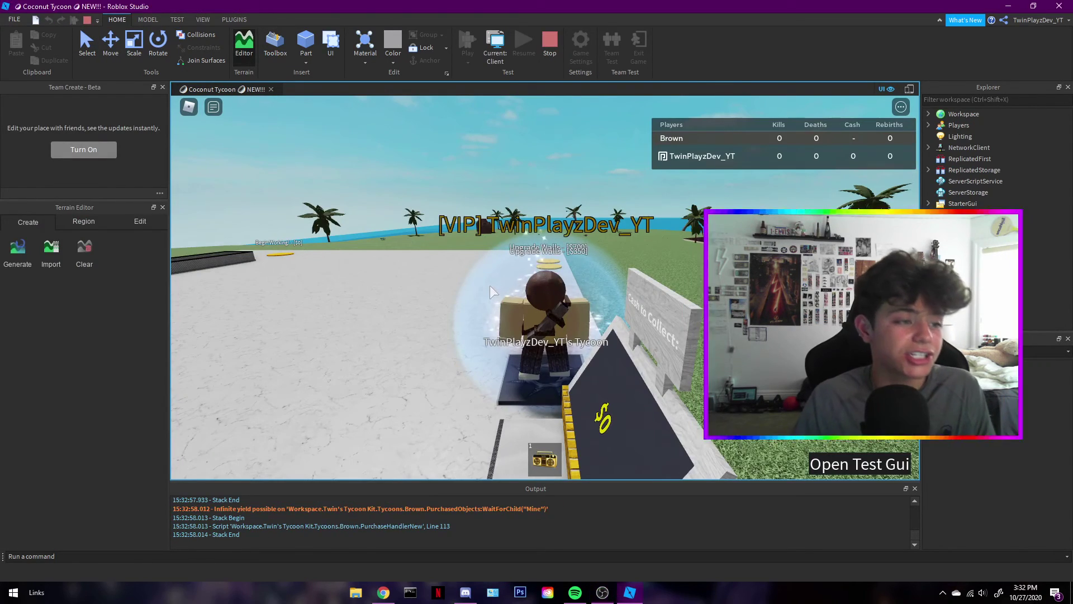
Walk the character around the tycoon in the playtest and send the chat message "asdf" to check the VIP tags
{"action": "key", "text": "Right"}
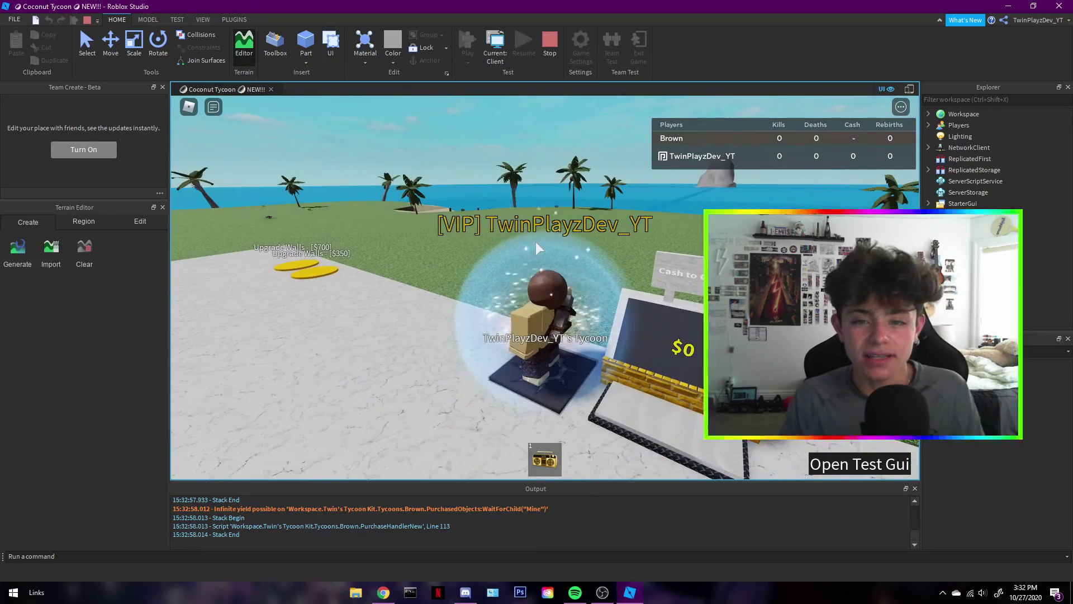
{"action": "key", "text": "w"}
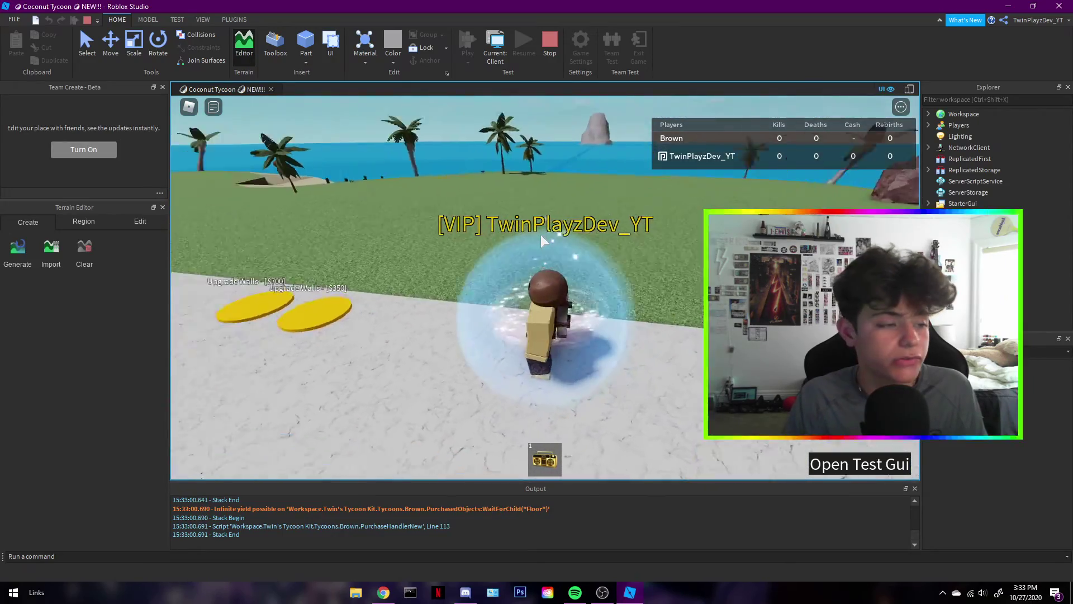
{"action": "key", "text": "Right"}
{"action": "key", "text": "w"}
{"action": "key", "text": "slash"}
{"action": "type", "text": "asdf"}
{"action": "key", "text": "Return"}
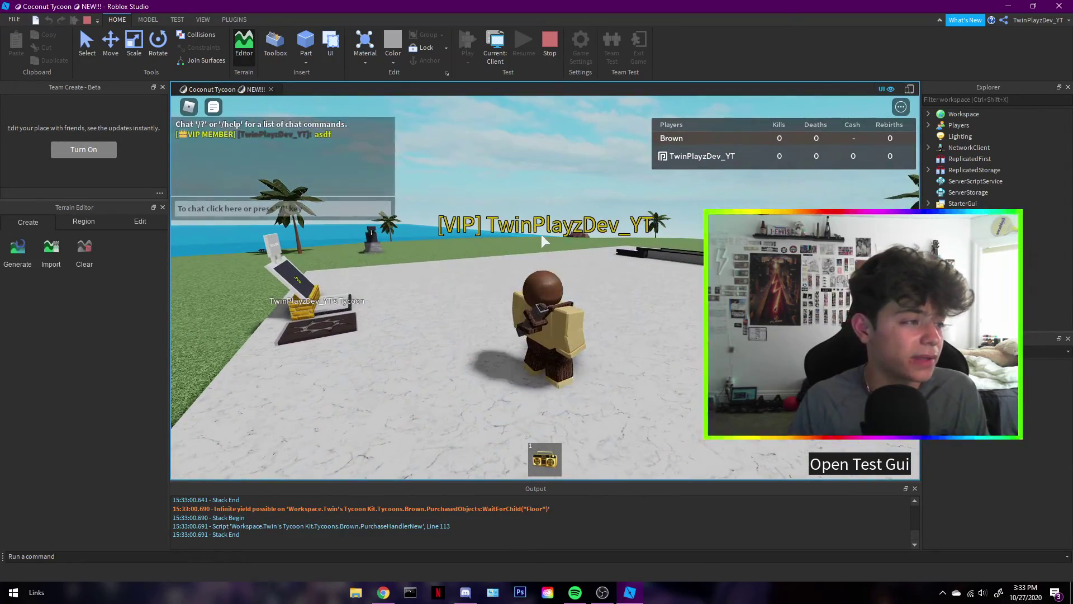
Turn the character to inspect the overhead VIP name tag from the front, and stop the playtest
{"action": "key", "text": "s"}
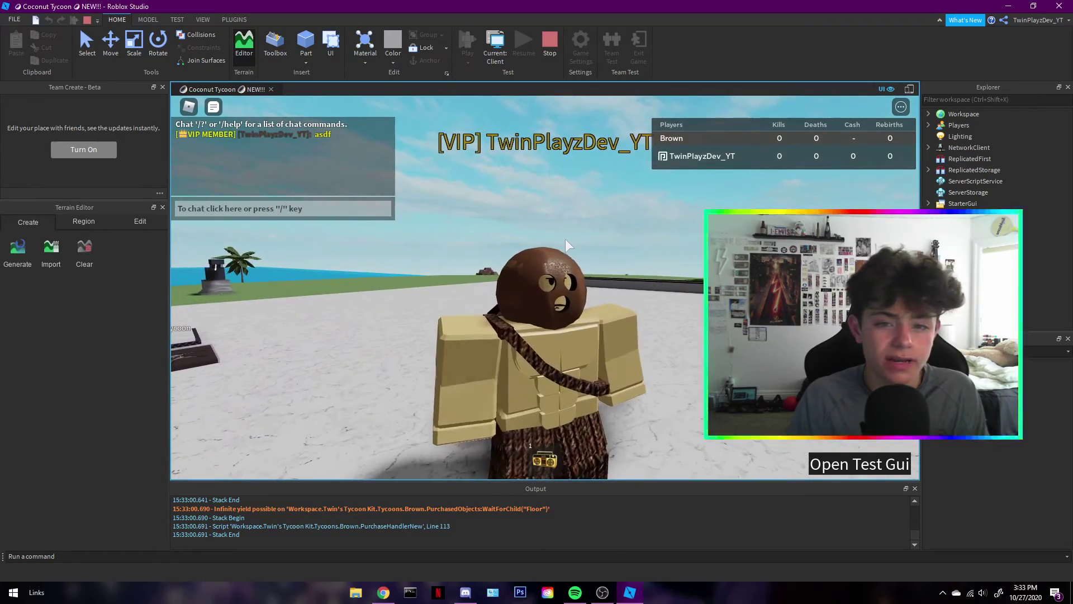
{"action": "key", "text": "w"}
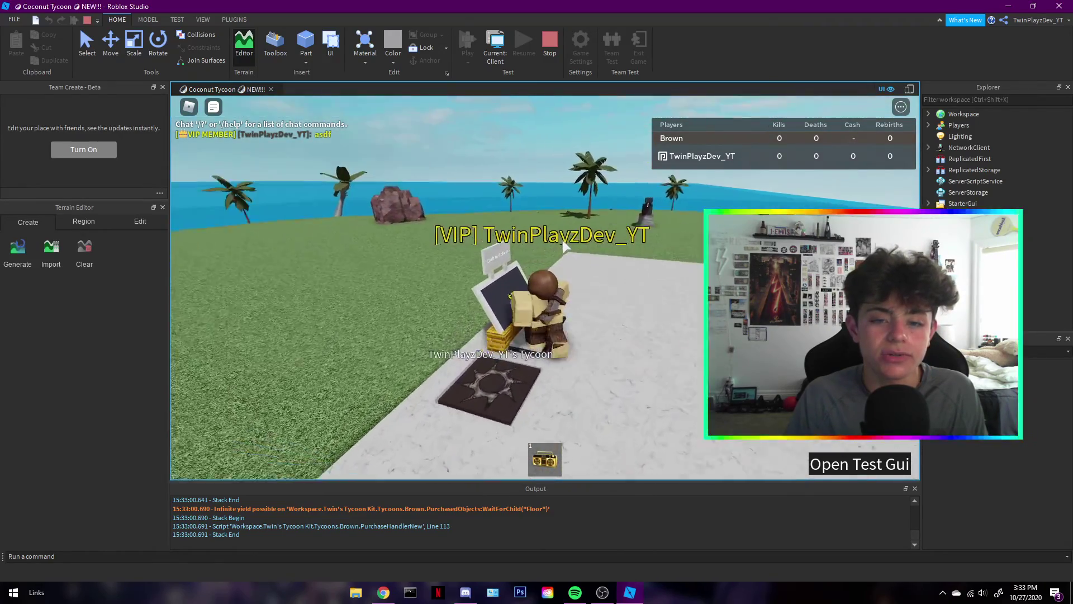
{"action": "key", "text": "d"}
{"action": "left_click", "coordinate": [549, 48]}
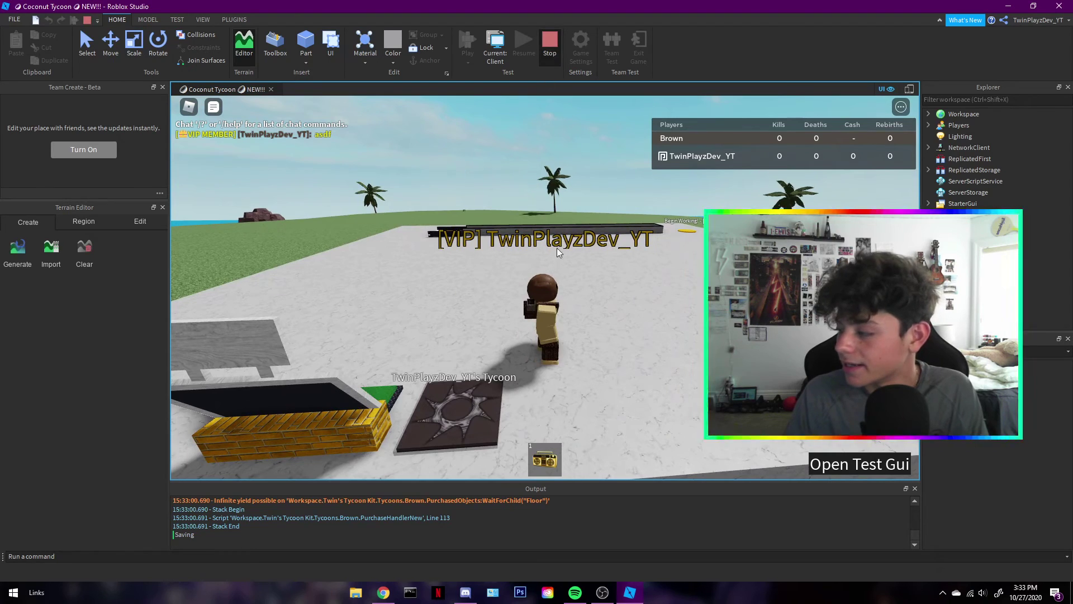
{"action": "key", "text": "shift+F5"}
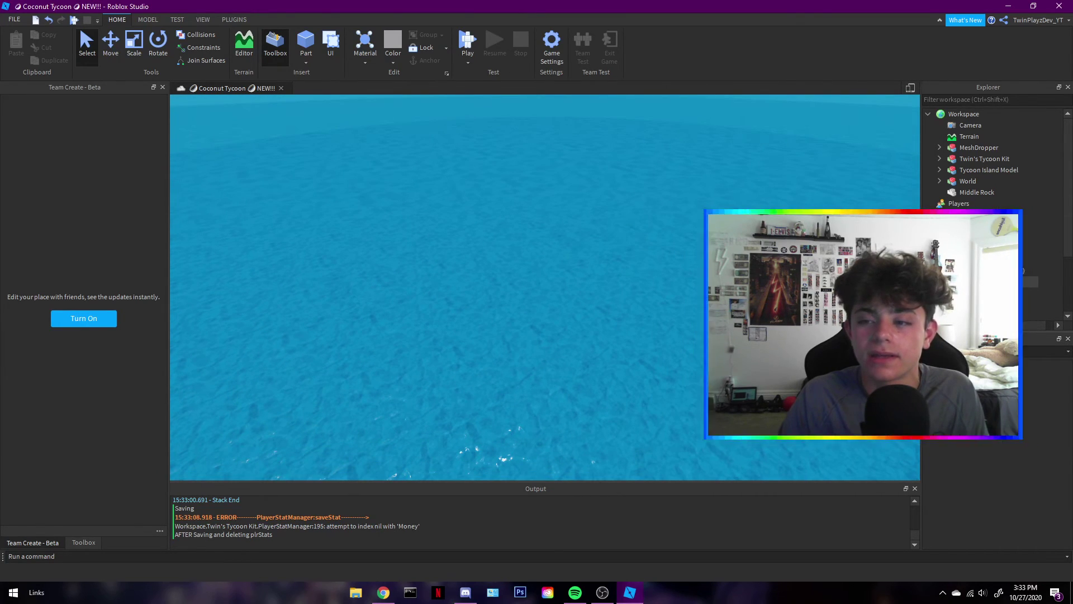
{"action": "left_click", "coordinate": [978, 282]}
{"action": "left_click", "coordinate": [1044, 297]}
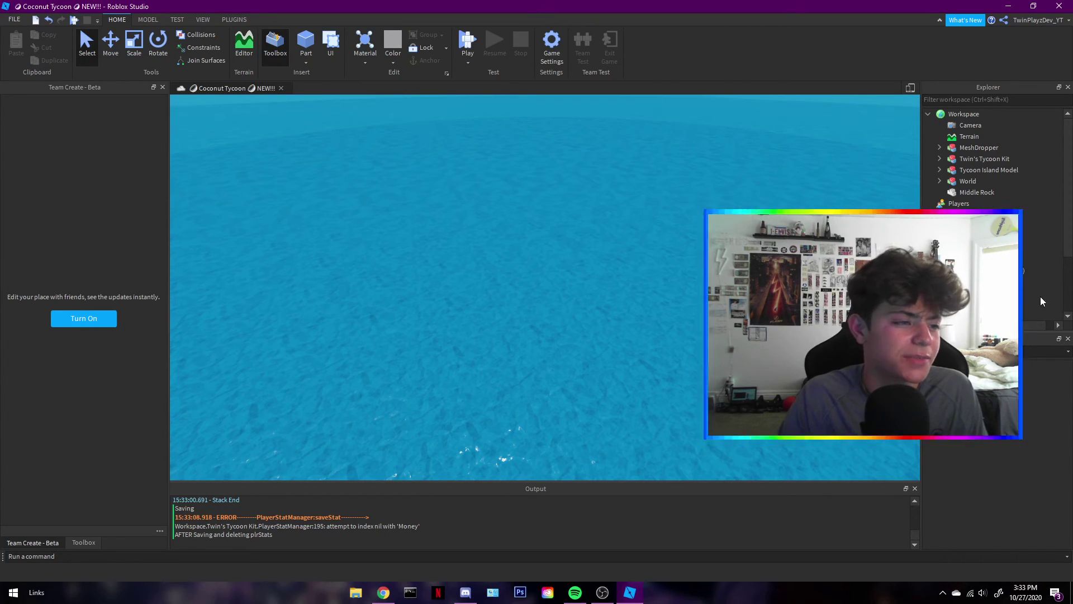
Fly across the water to the island and examine the tycoon with its droppers, walls and purchase buttons
{"action": "right_click", "coordinate": [421, 260]}
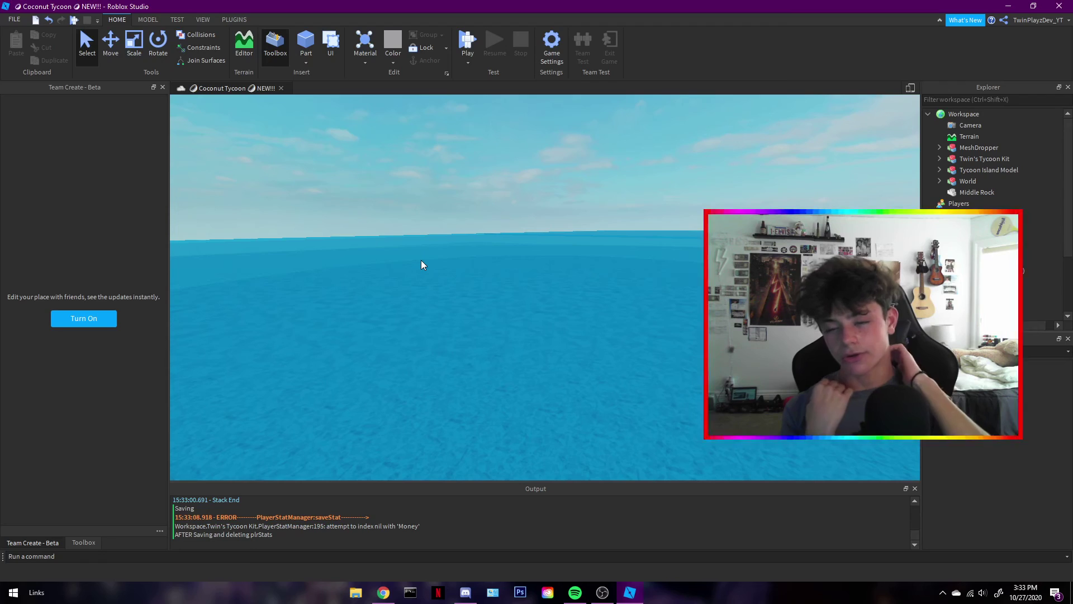
{"action": "left_click_drag", "start_coordinate": [421, 260], "coordinate": [416, 280]}
{"action": "scroll", "coordinate": [581, 257], "scroll_direction": "up", "scroll_amount": 2}
{"action": "left_click_drag", "start_coordinate": [580, 257], "coordinate": [580, 257]}
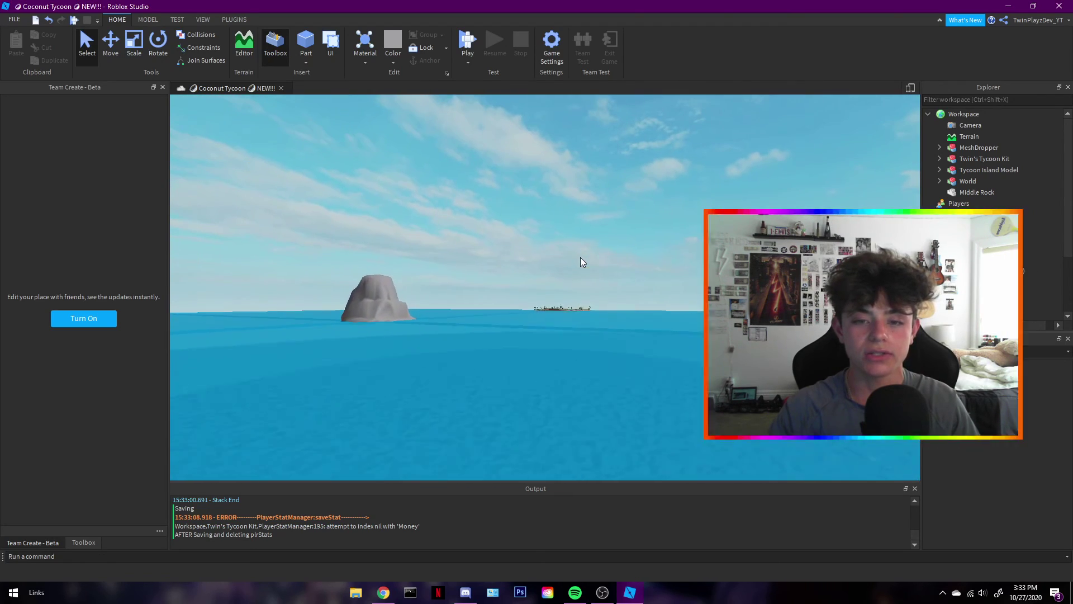
{"action": "scroll", "coordinate": [528, 319], "scroll_direction": "up", "scroll_amount": 5}
{"action": "scroll", "coordinate": [526, 324], "scroll_direction": "up", "scroll_amount": 8}
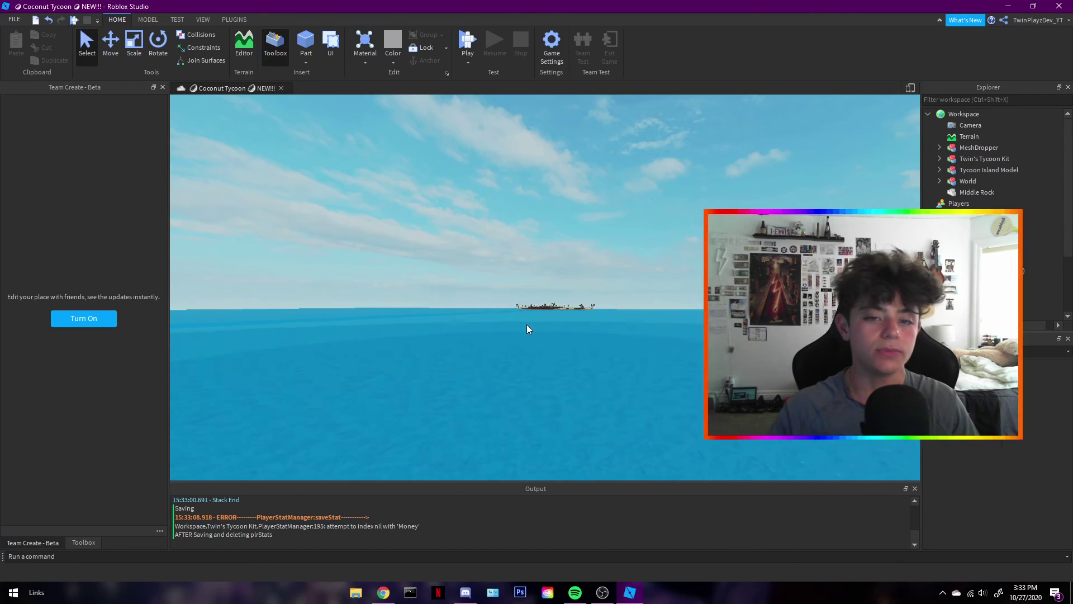
{"action": "left_click_drag", "start_coordinate": [536, 308], "coordinate": [478, 307]}
{"action": "scroll", "coordinate": [498, 303], "scroll_direction": "up", "scroll_amount": 5}
{"action": "scroll", "coordinate": [478, 307], "scroll_direction": "up", "scroll_amount": 8}
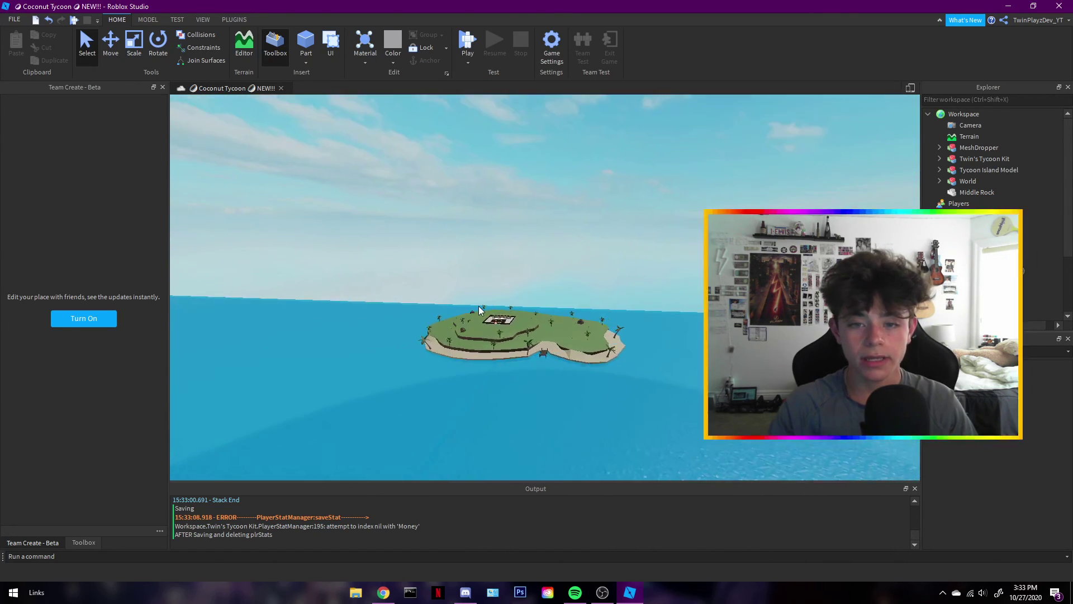
{"action": "scroll", "coordinate": [518, 316], "scroll_direction": "up", "scroll_amount": 10}
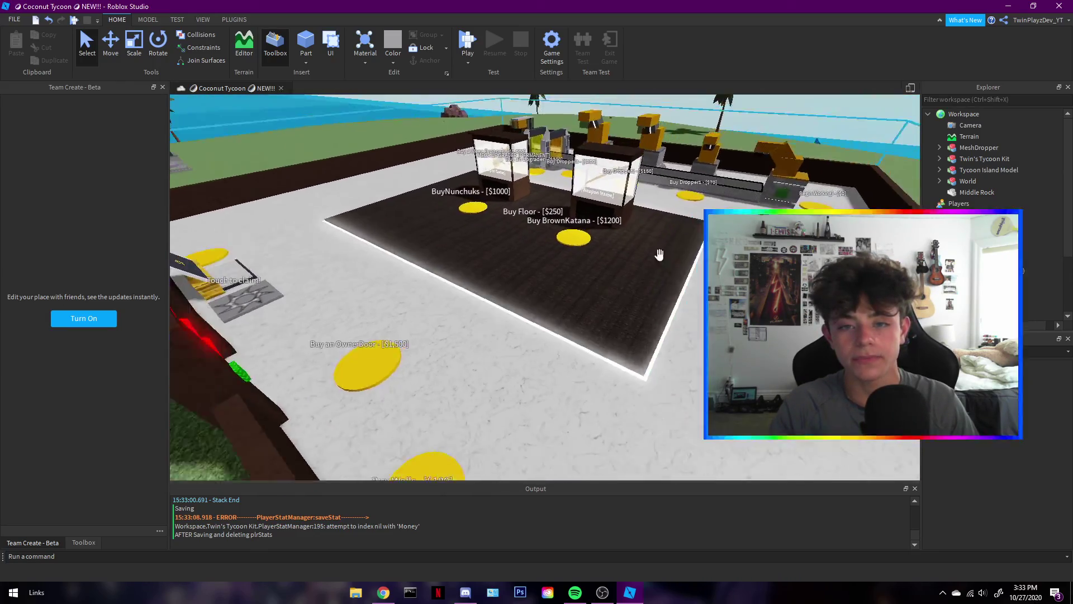
{"action": "scroll", "coordinate": [659, 255], "scroll_direction": "down", "scroll_amount": 10}
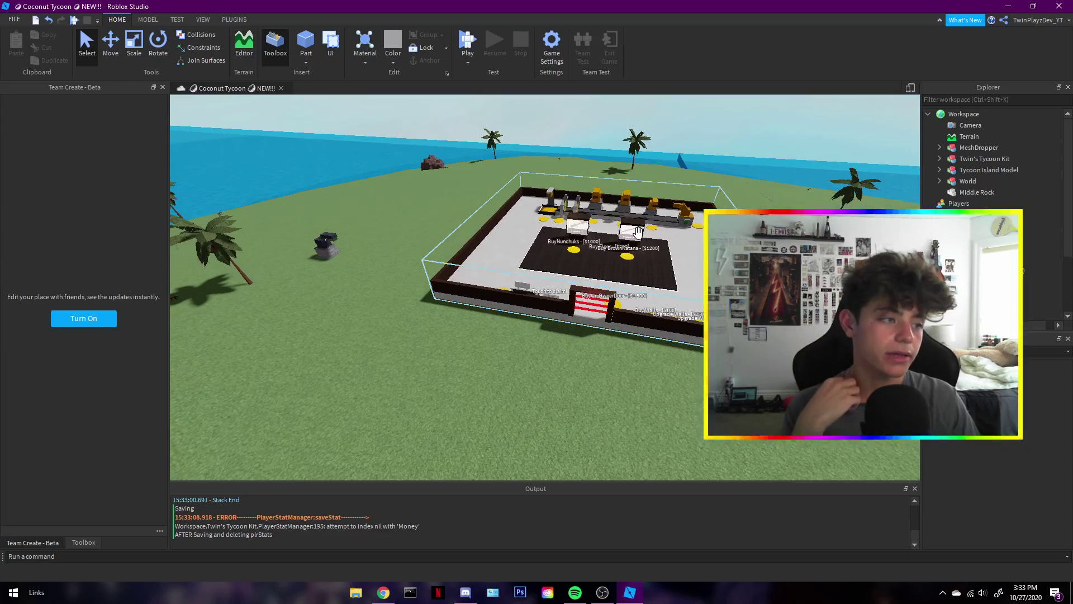
{"action": "key", "text": "w"}
{"action": "key", "text": "d"}
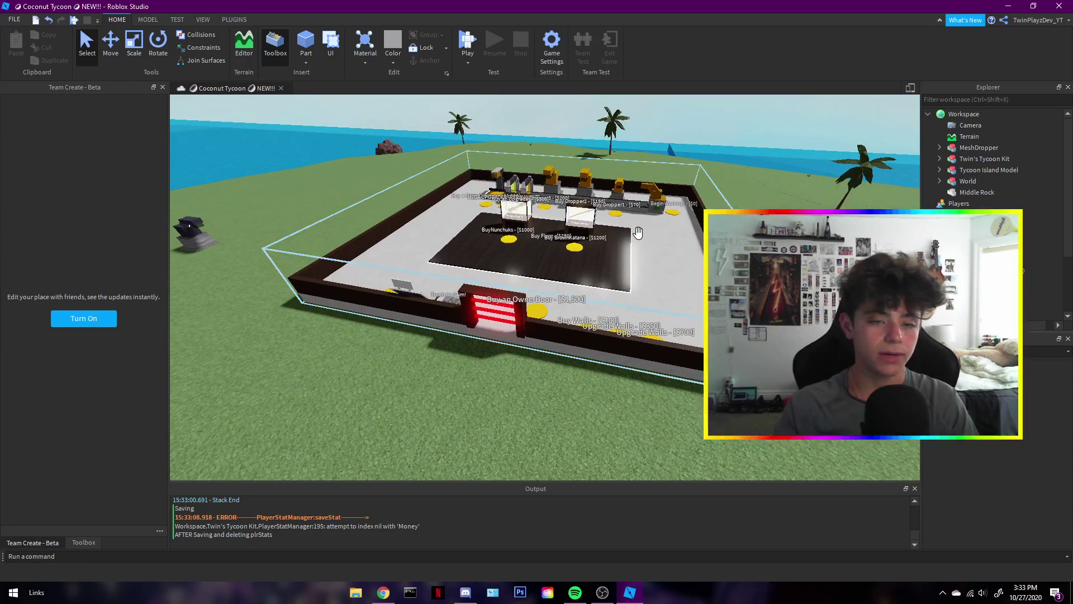
{"action": "right_click", "coordinate": [637, 233]}
{"action": "key", "text": "s"}
{"action": "right_click", "coordinate": [581, 294]}
{"action": "key", "text": "a"}
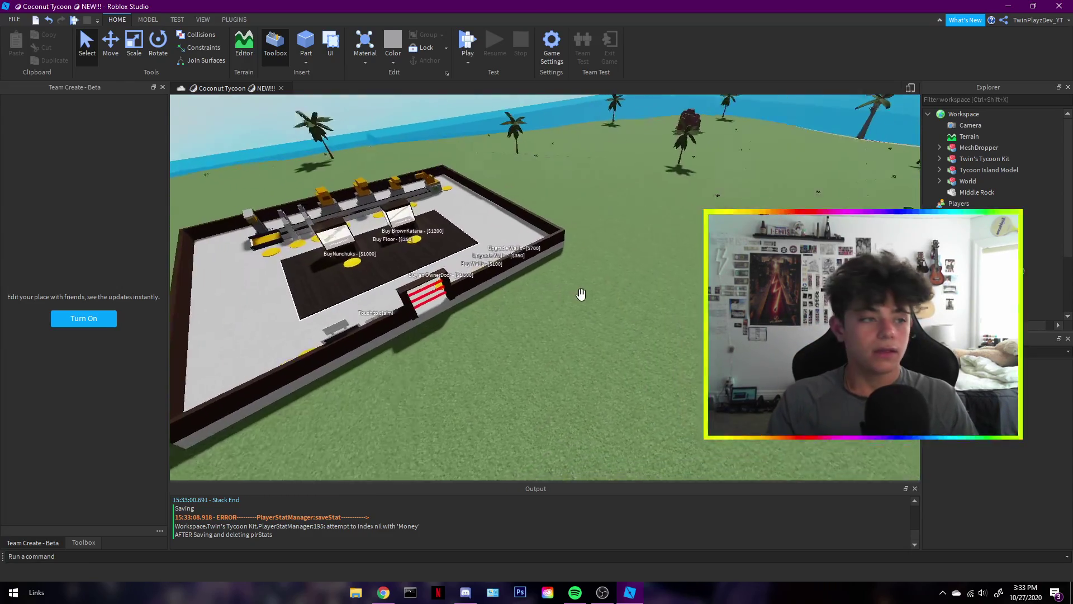
{"action": "key", "text": "d"}
Publish the Coconut Tycoon place to Roblox
{"action": "left_click", "coordinate": [15, 20]}
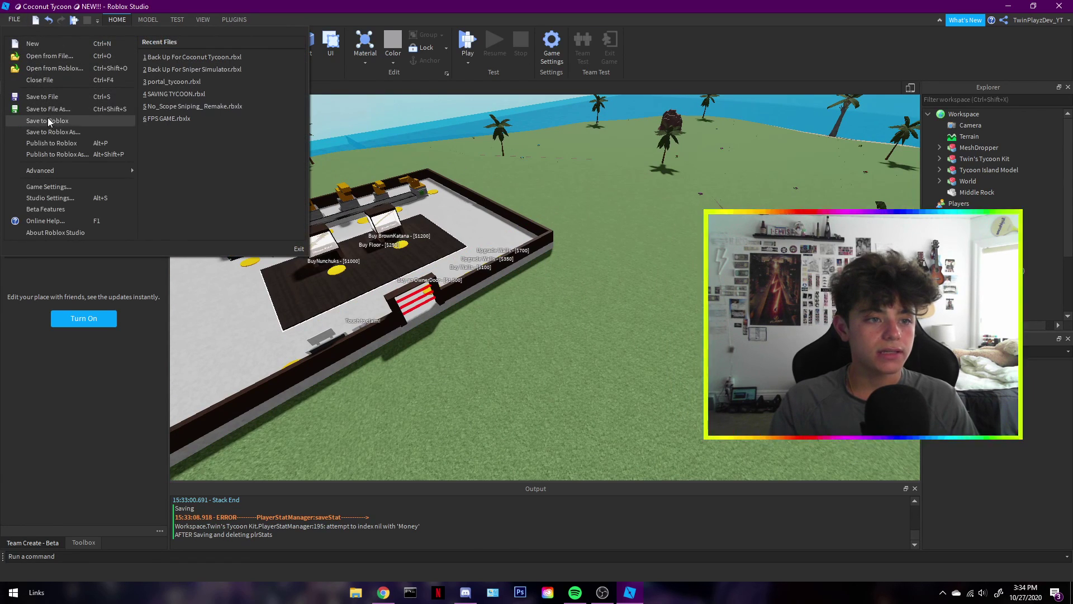
{"action": "left_click", "coordinate": [49, 145]}
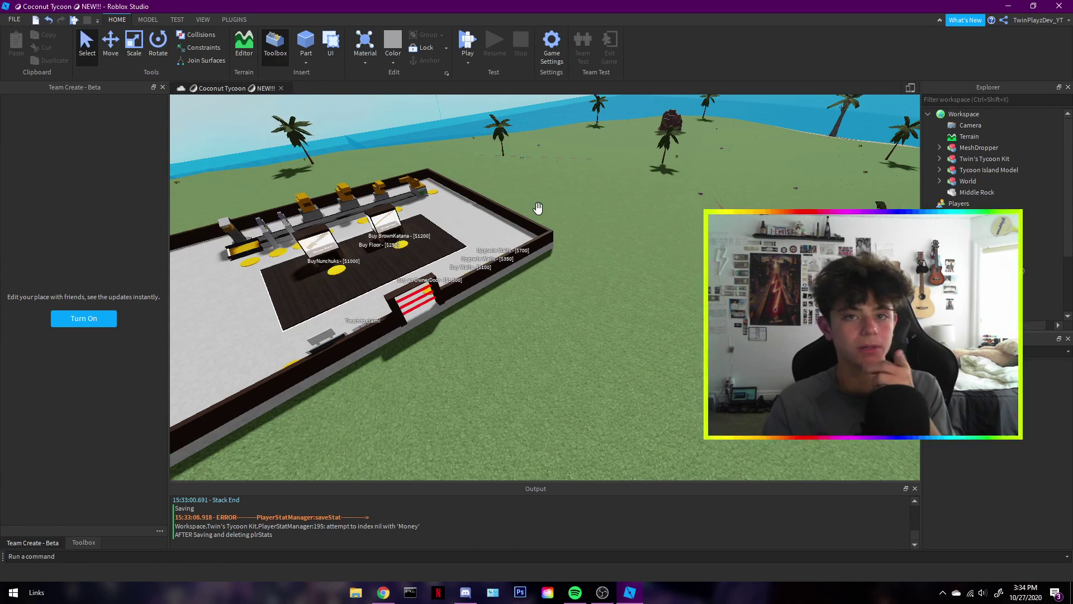